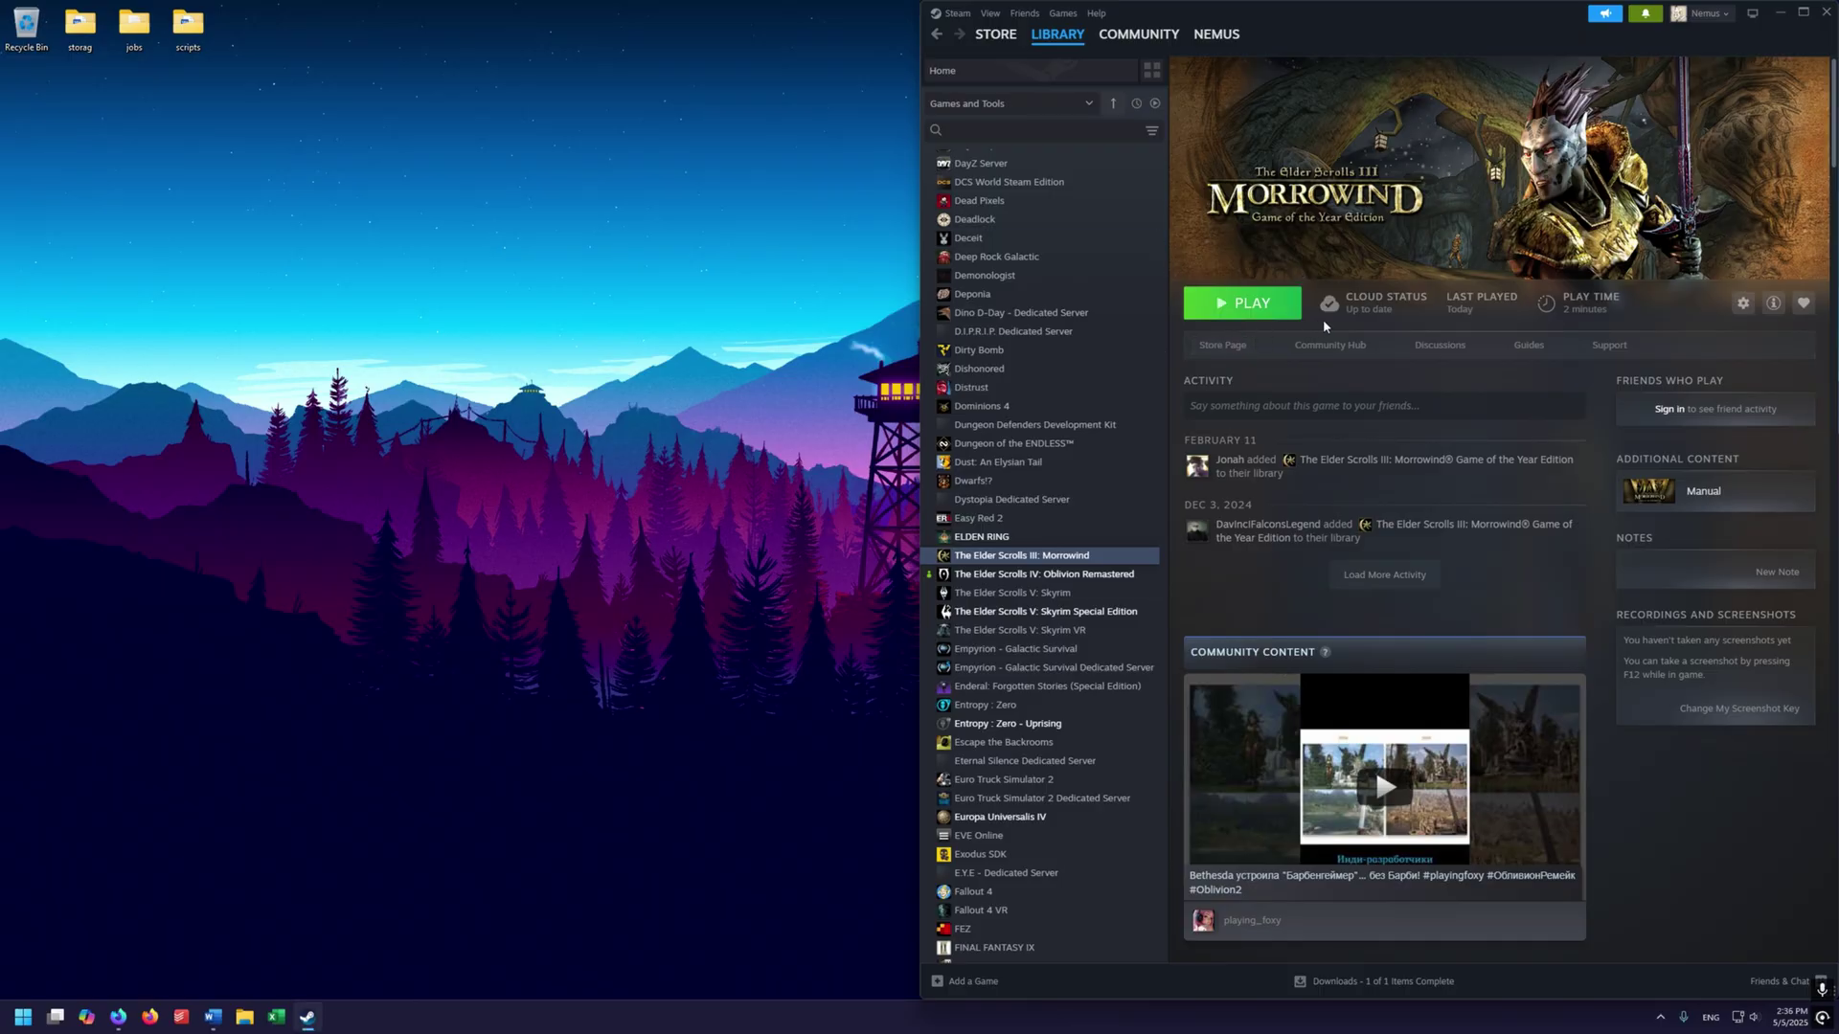
Step: Launch The Elder Scrolls III: Morrowind with PLAY in the Steam Library
{"action": "left_click", "coordinate": [1275, 304]}
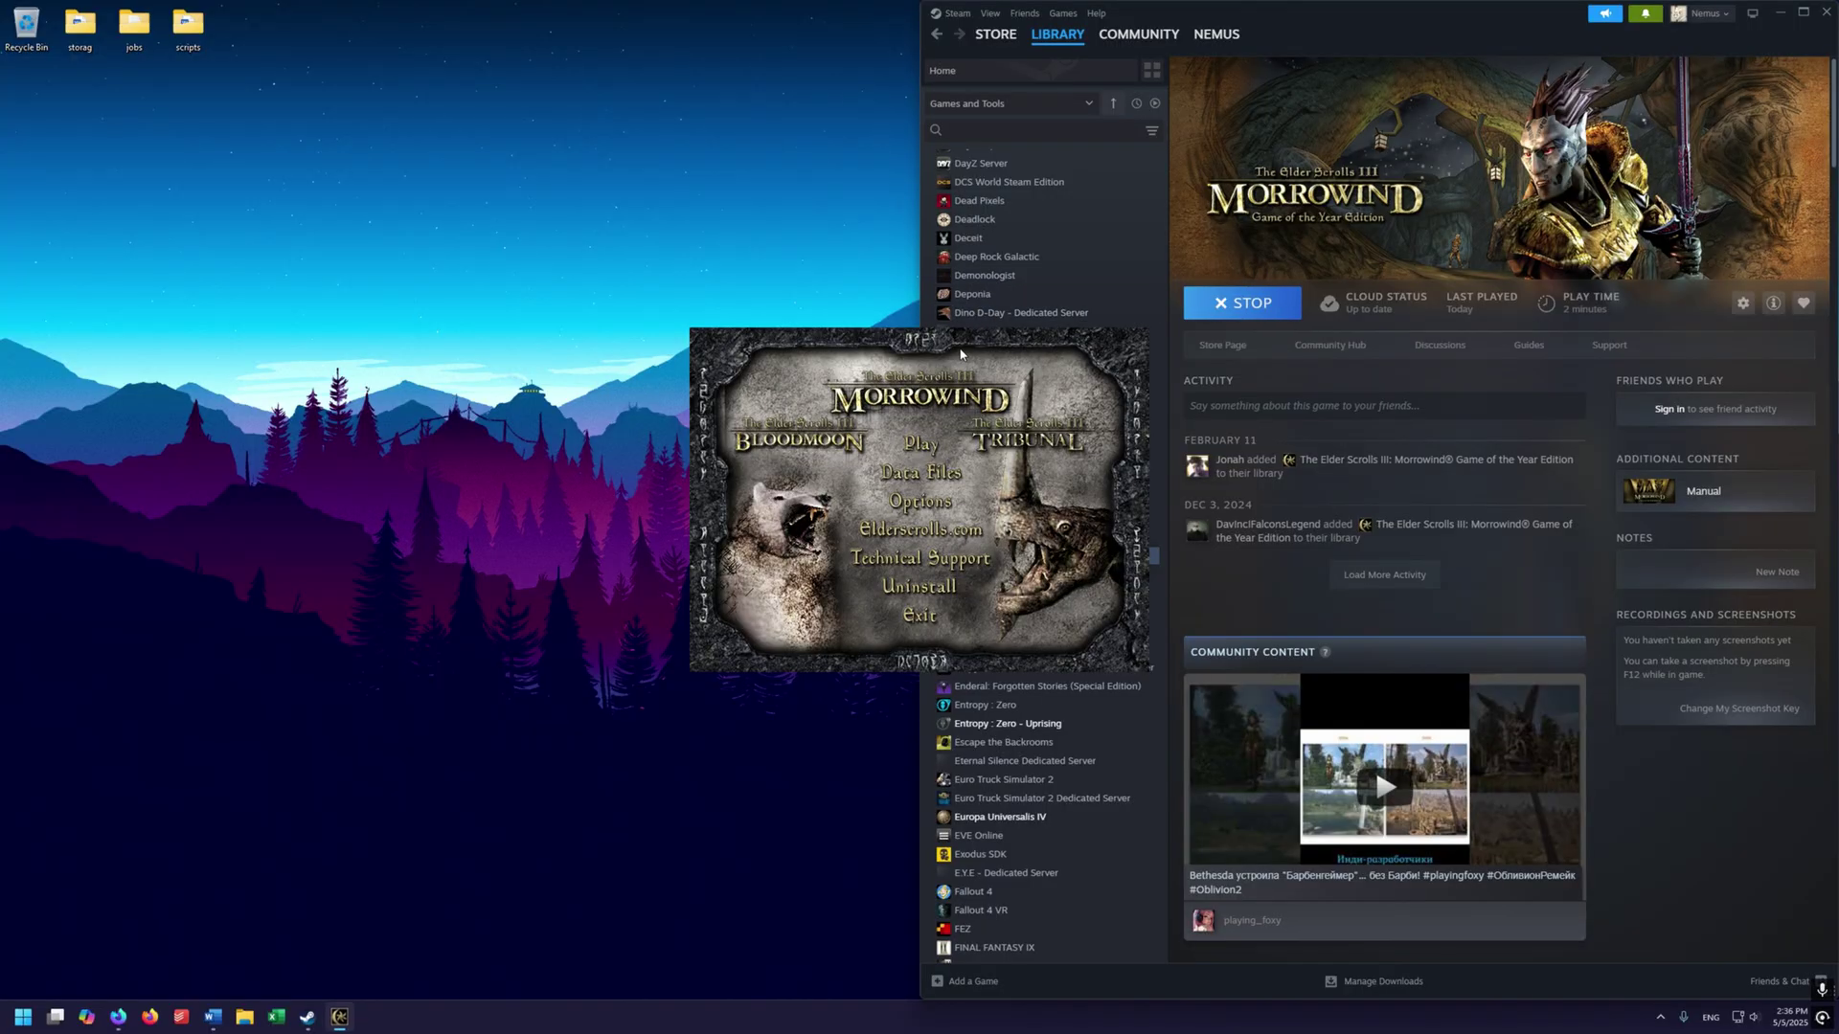
Step: Start Morrowind from its launcher, then exit from the title menu and confirm quitting
{"action": "left_click", "coordinate": [920, 443]}
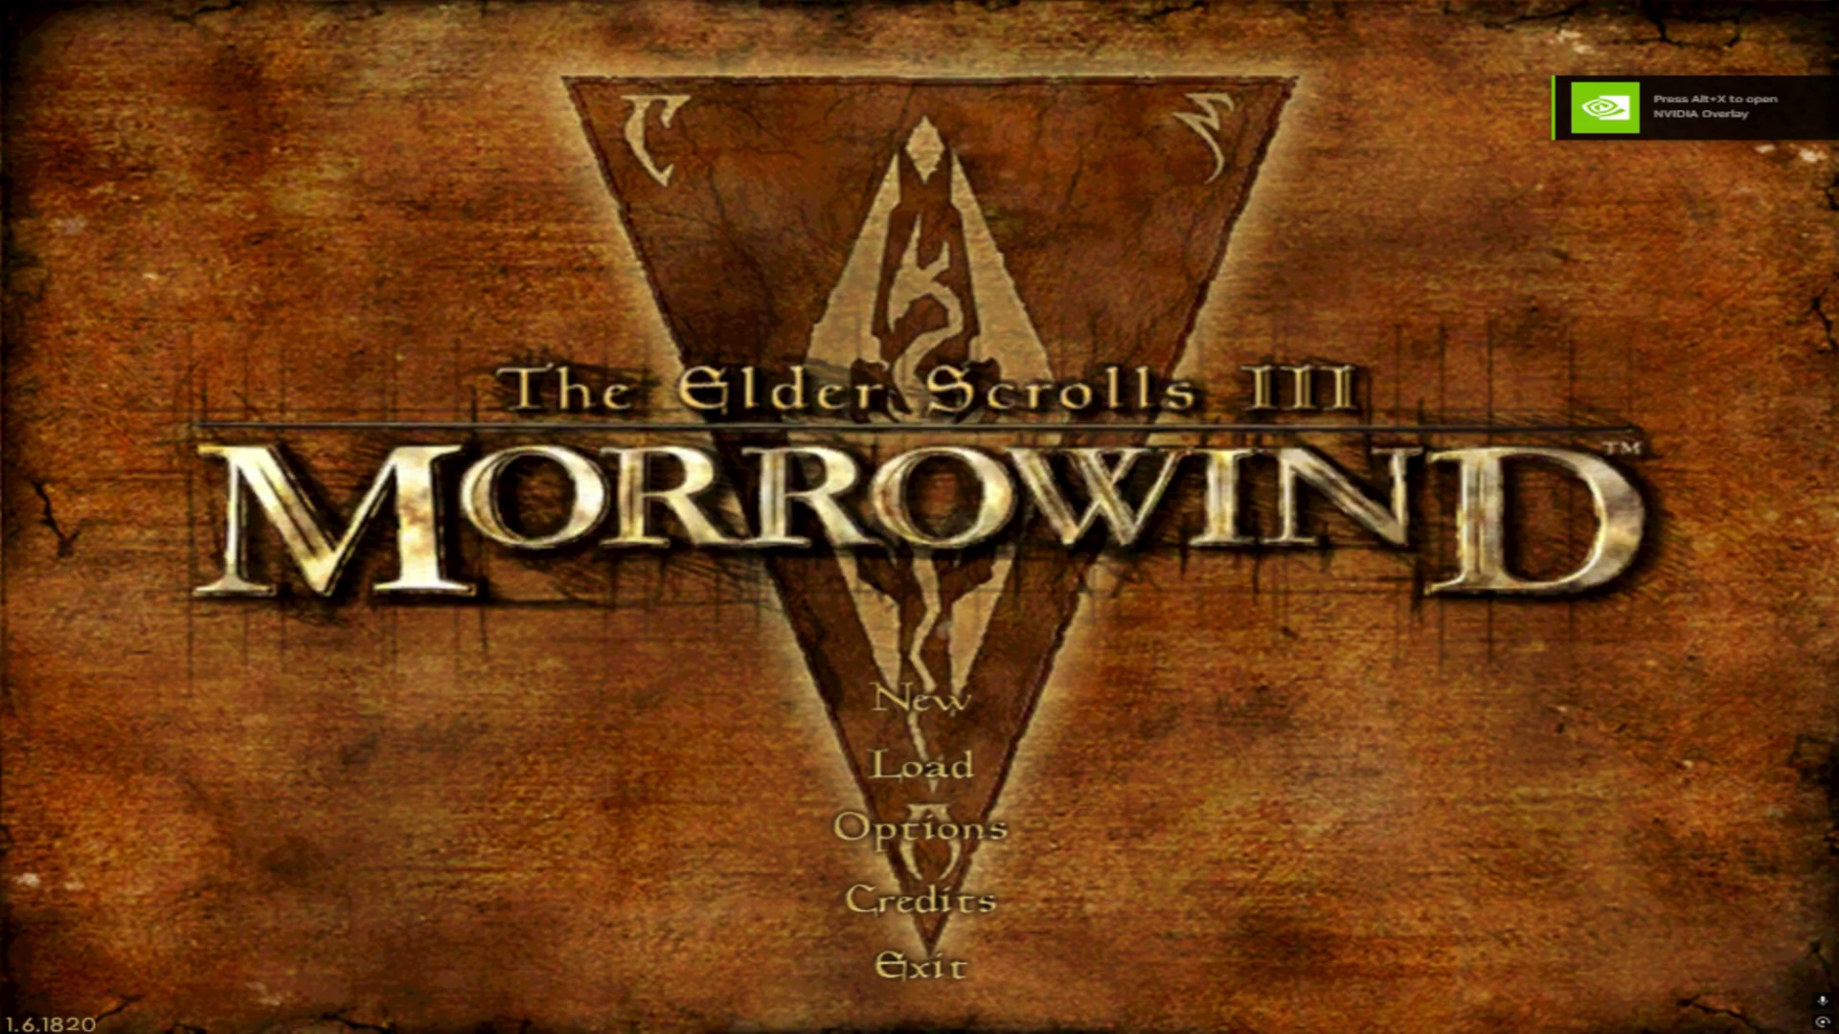
{"action": "left_click", "coordinate": [982, 986]}
{"action": "left_click", "coordinate": [862, 525]}
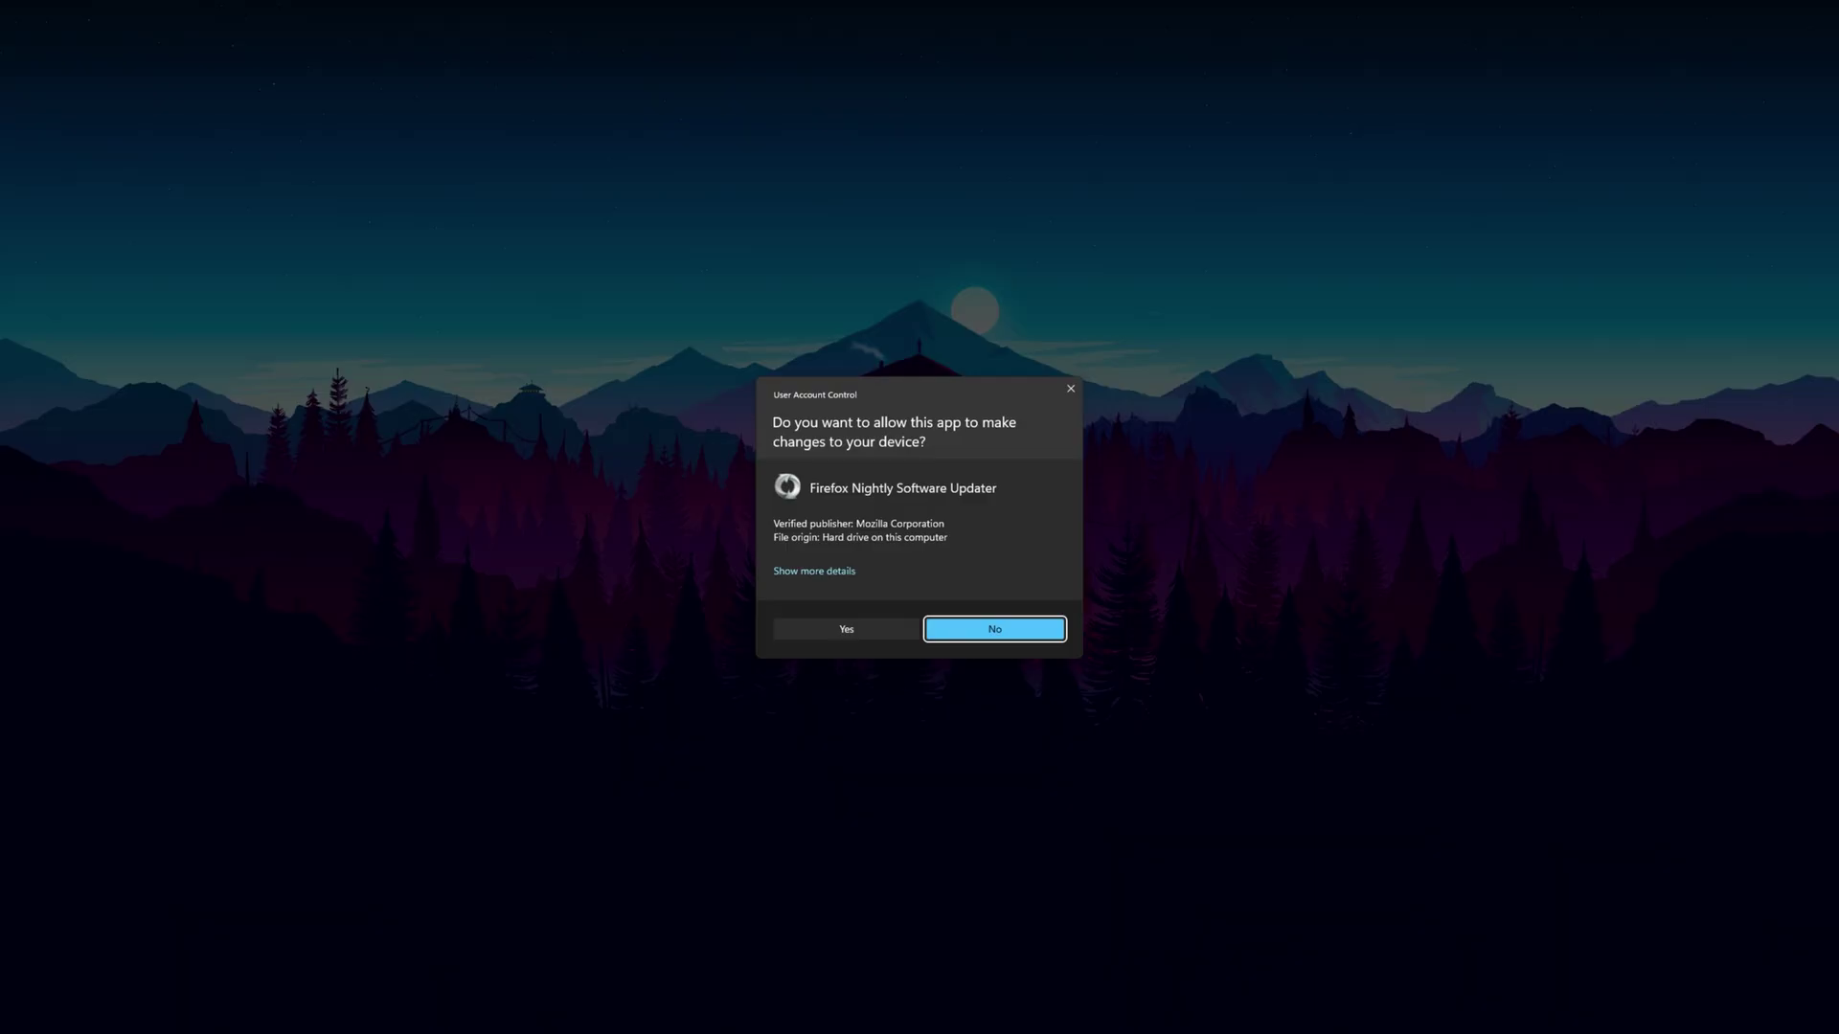
Step: Decline the permission prompt and go from openmw.org/downloads to the GitHub release assets
{"action": "left_click", "coordinate": [959, 632]}
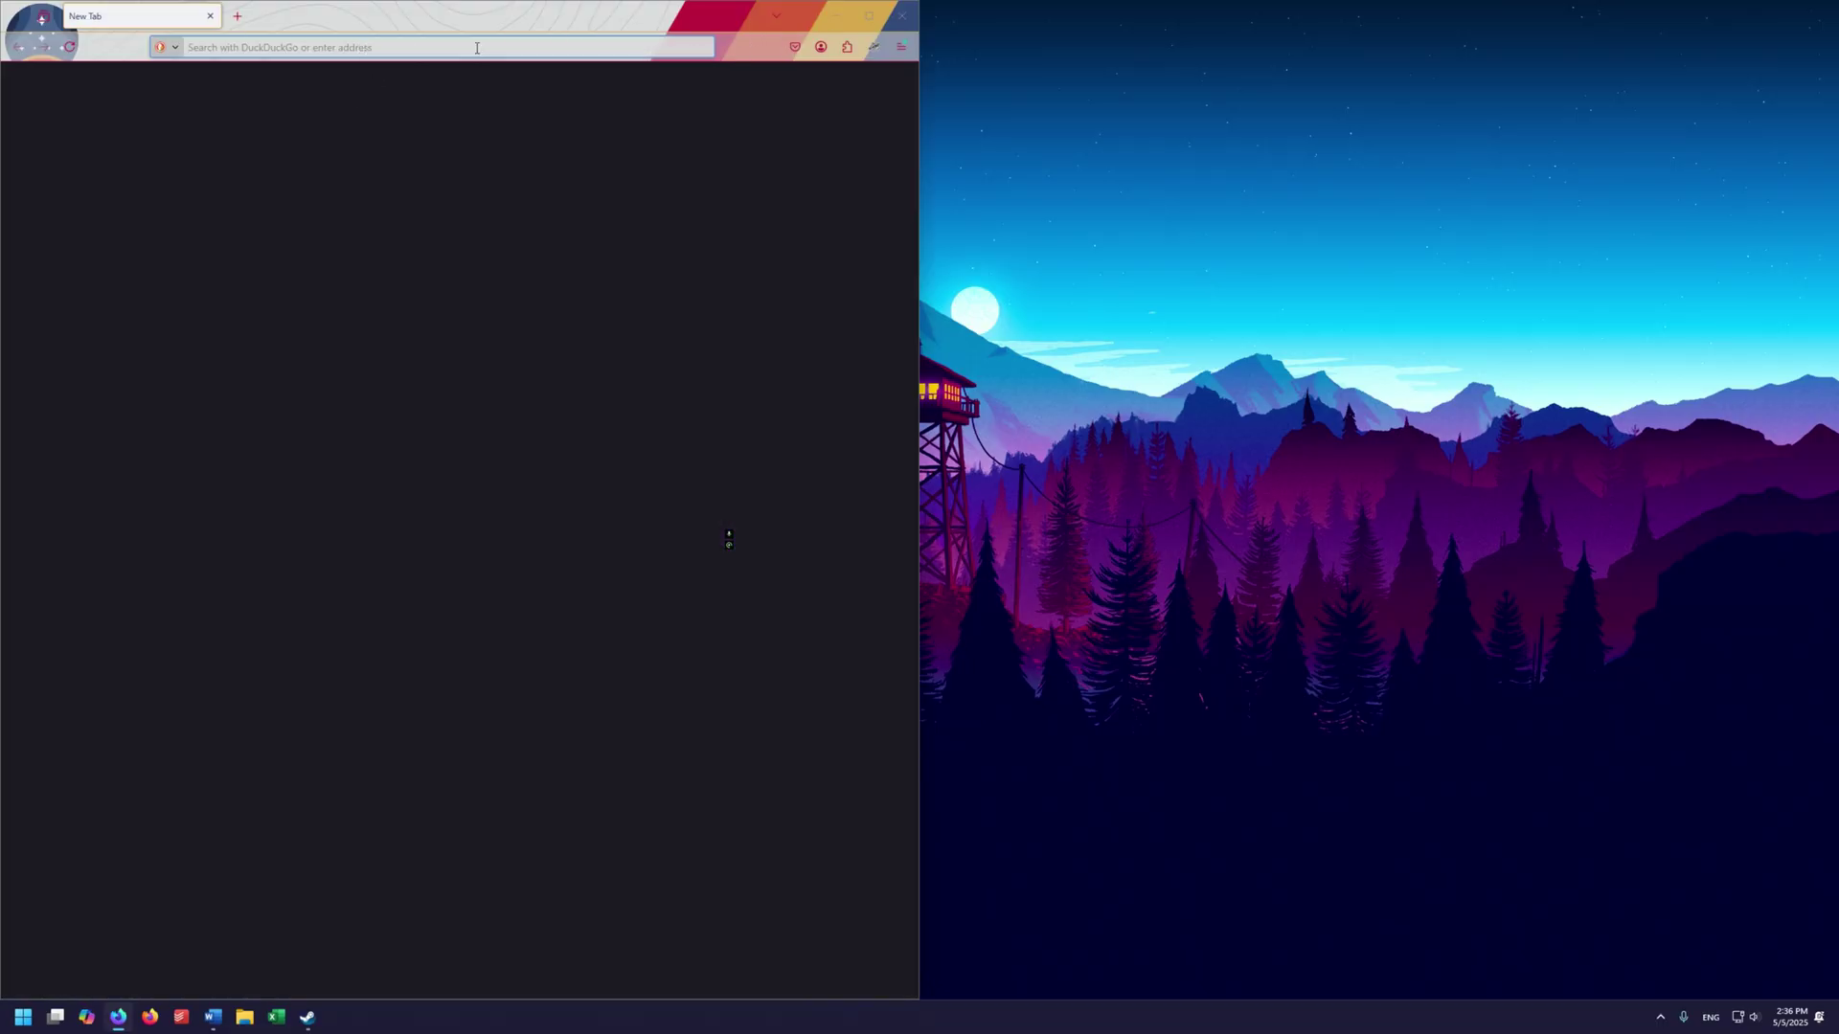
{"action": "type", "text": "https://openmw.org/downloads/"}
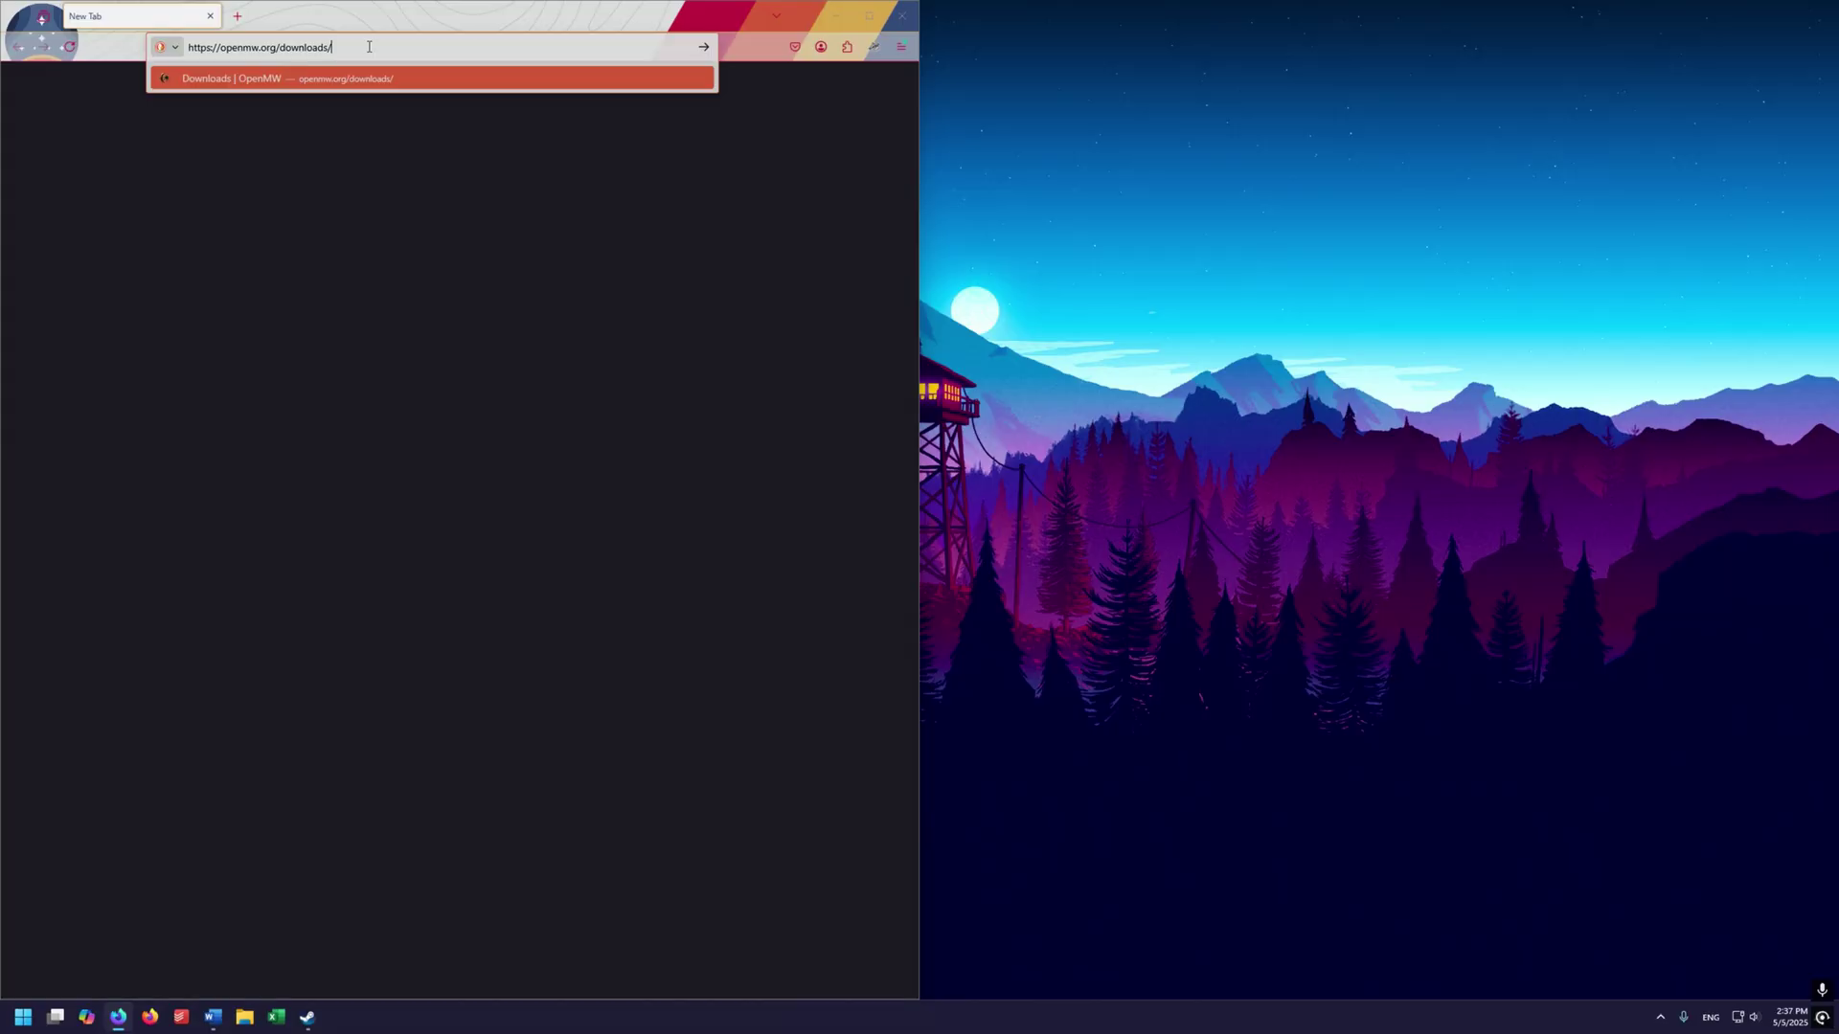
{"action": "key", "text": "Return"}
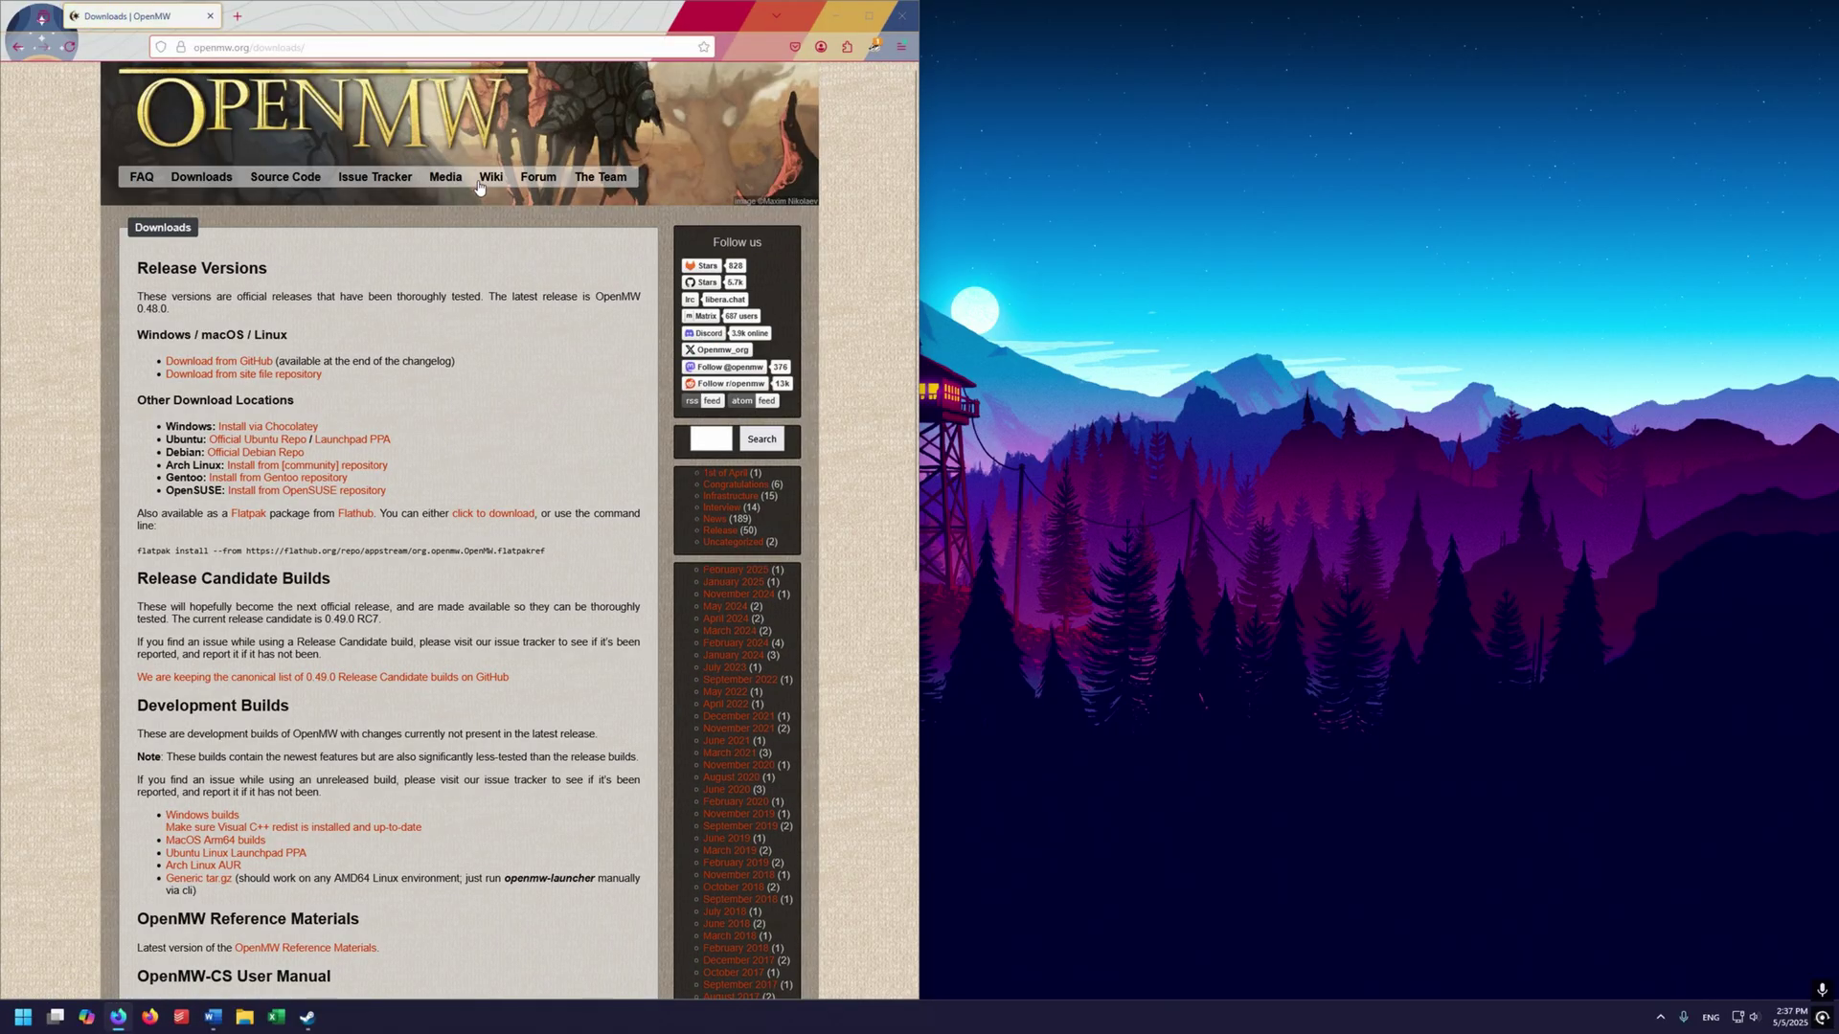
{"action": "left_click", "coordinate": [261, 365]}
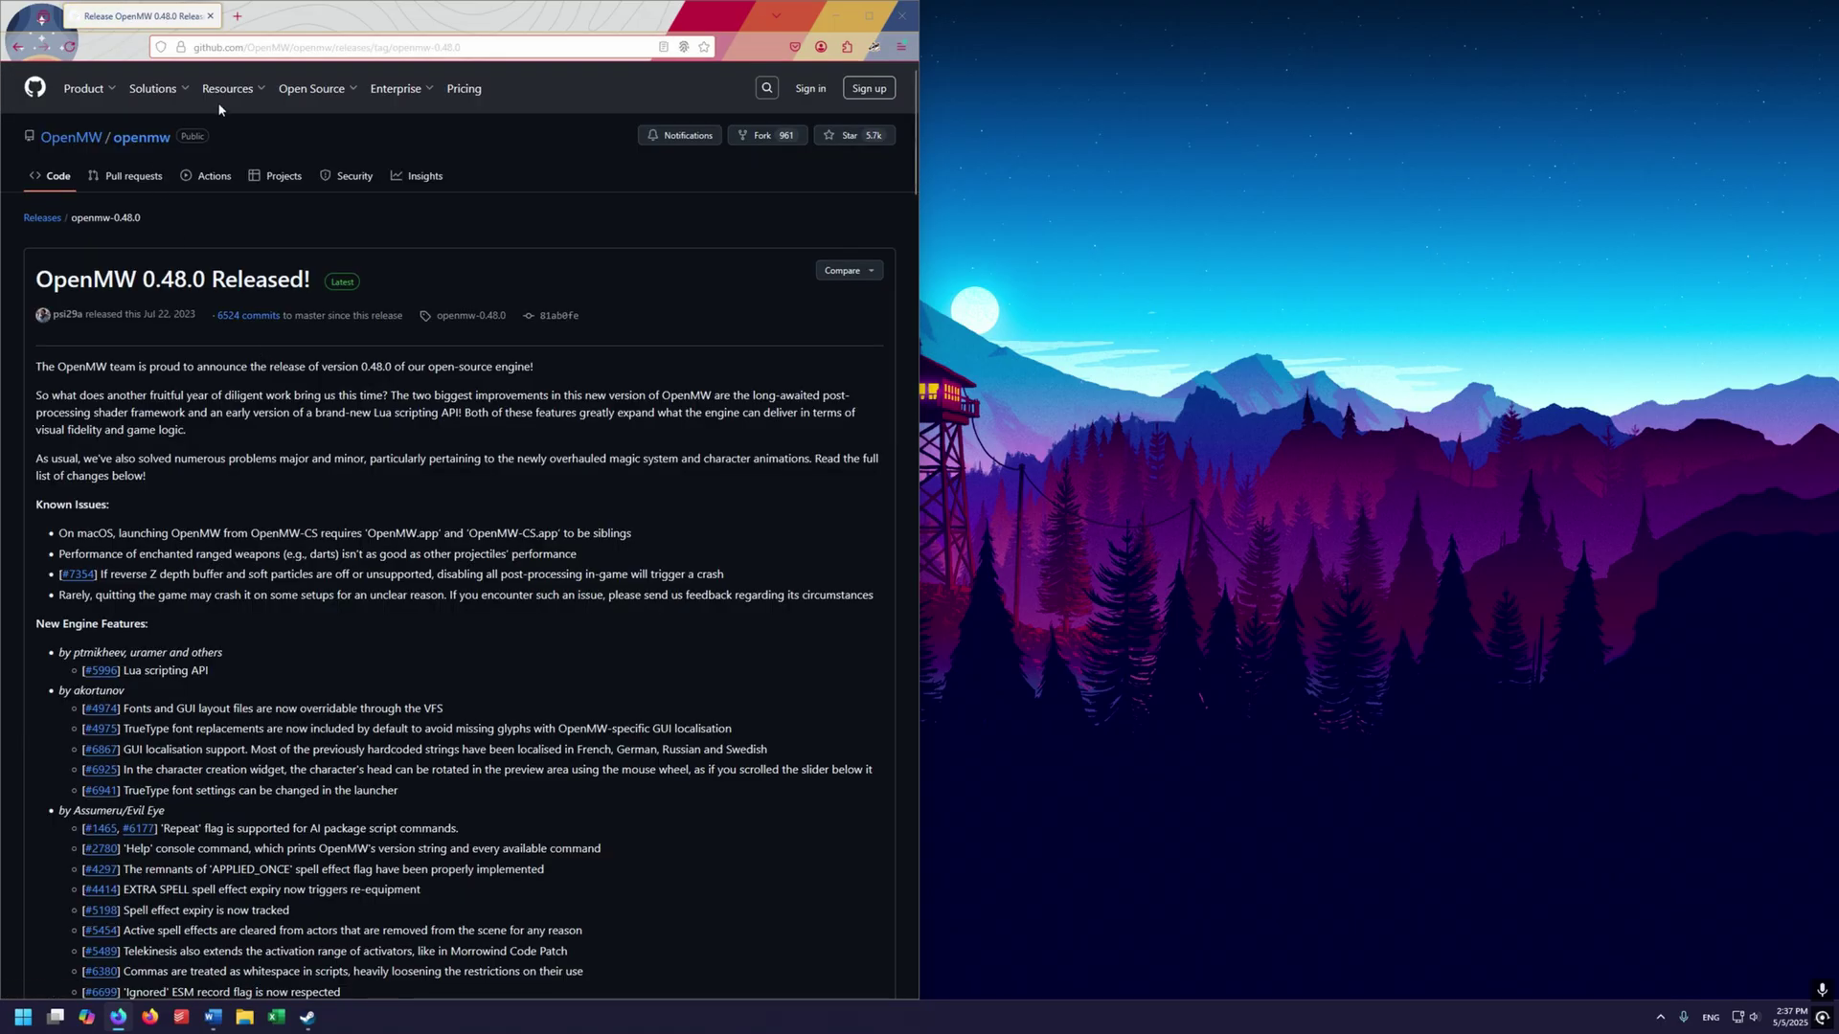
{"action": "scroll", "coordinate": [883, 664], "scroll_direction": "down", "scroll_amount": 20}
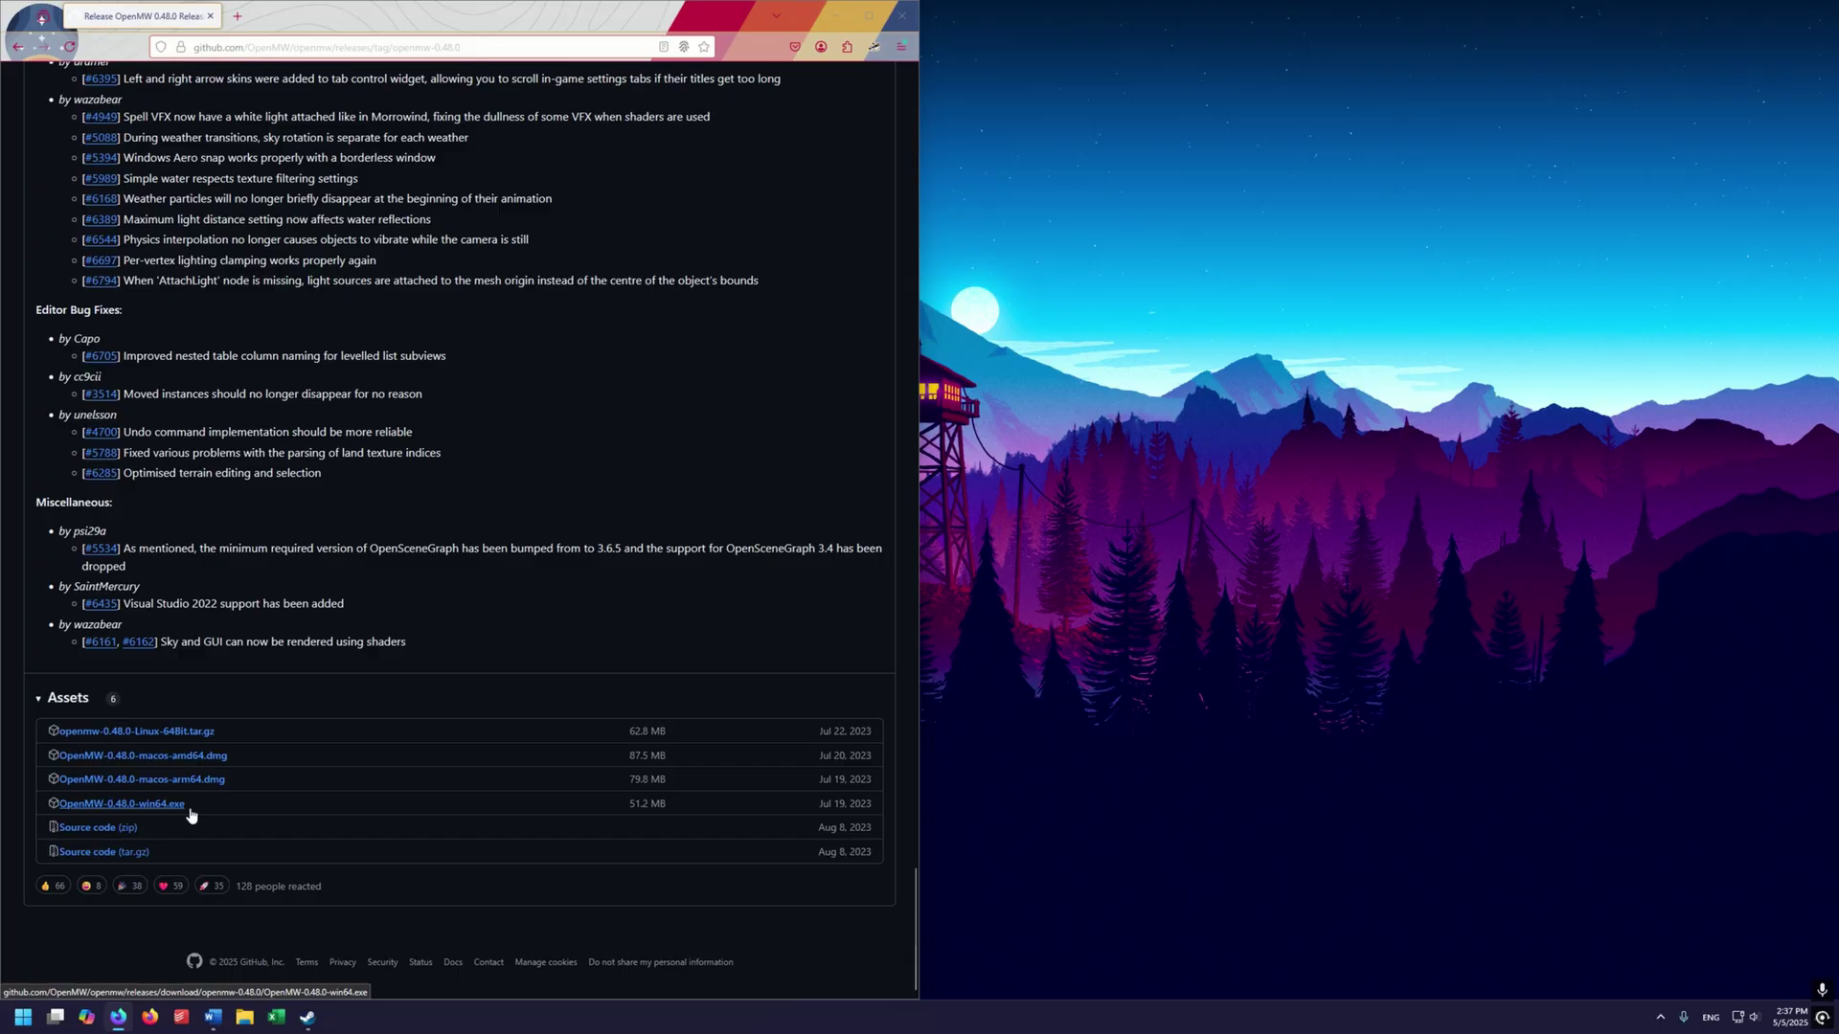
Step: Download OpenMW-0.48.0-win64.exe and run it, allowing it to make changes
{"action": "left_click", "coordinate": [181, 810]}
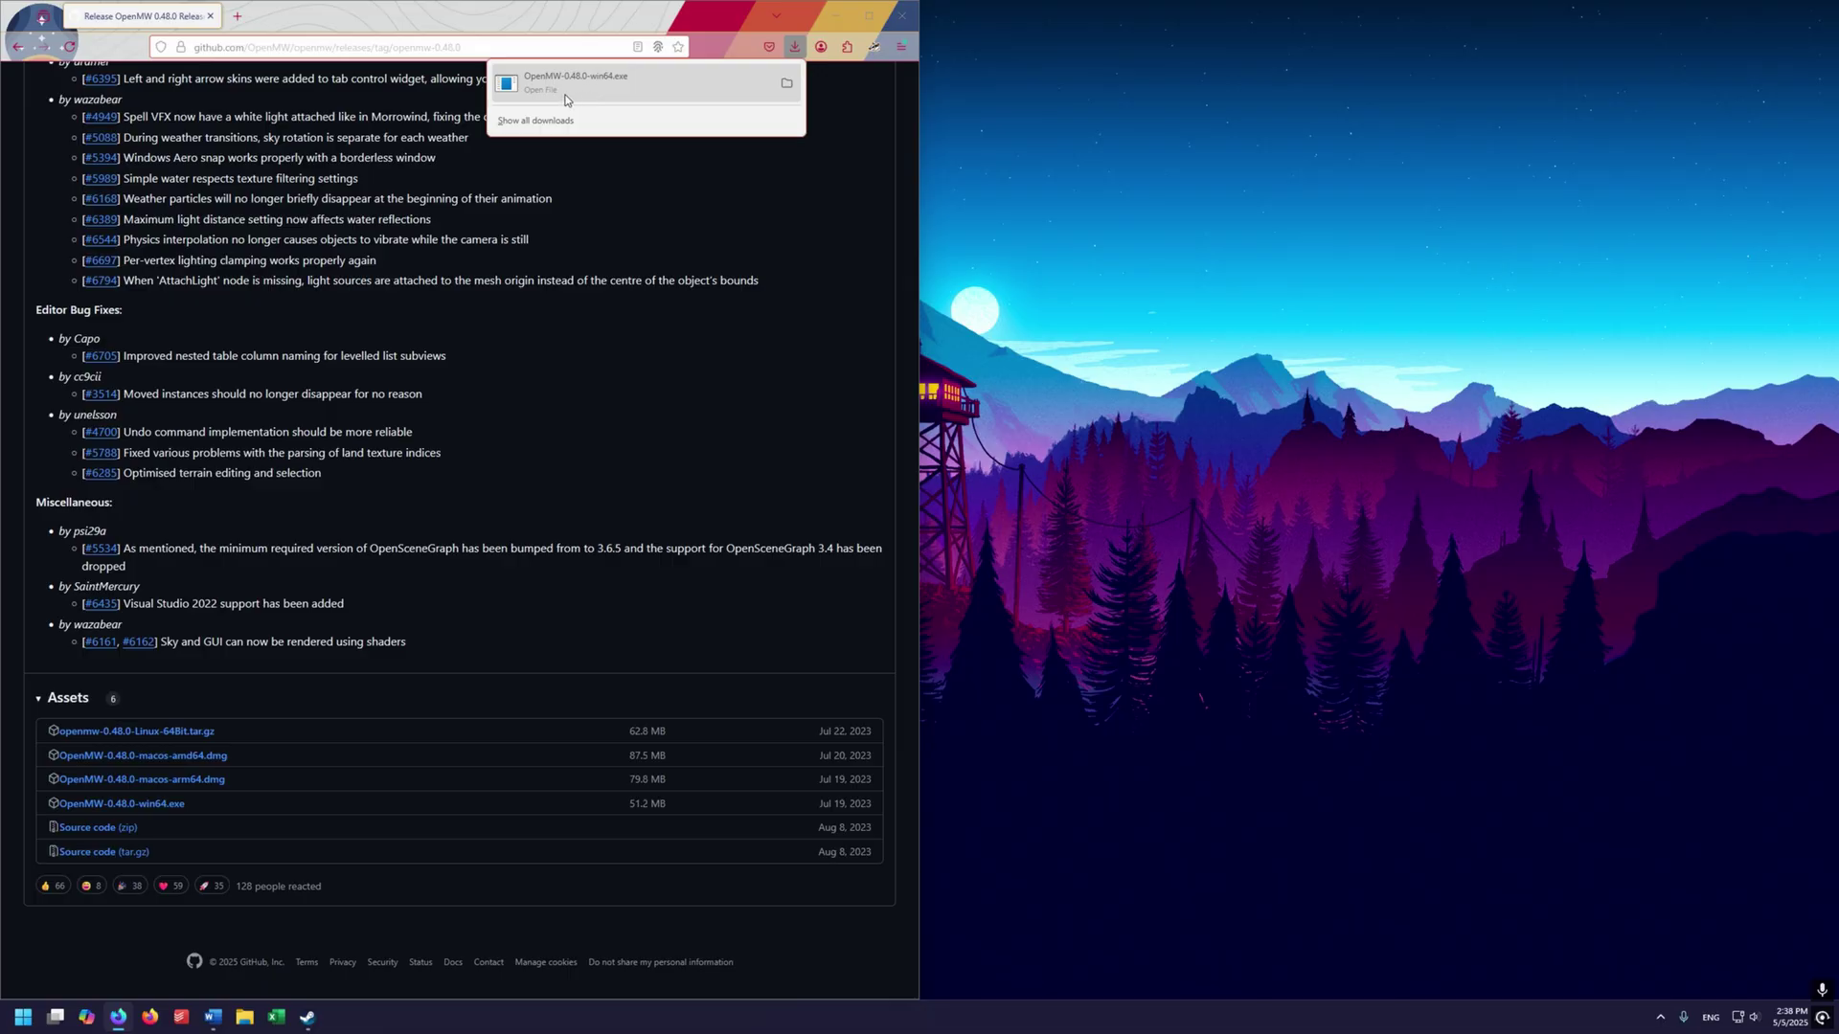
{"action": "left_click", "coordinate": [632, 85]}
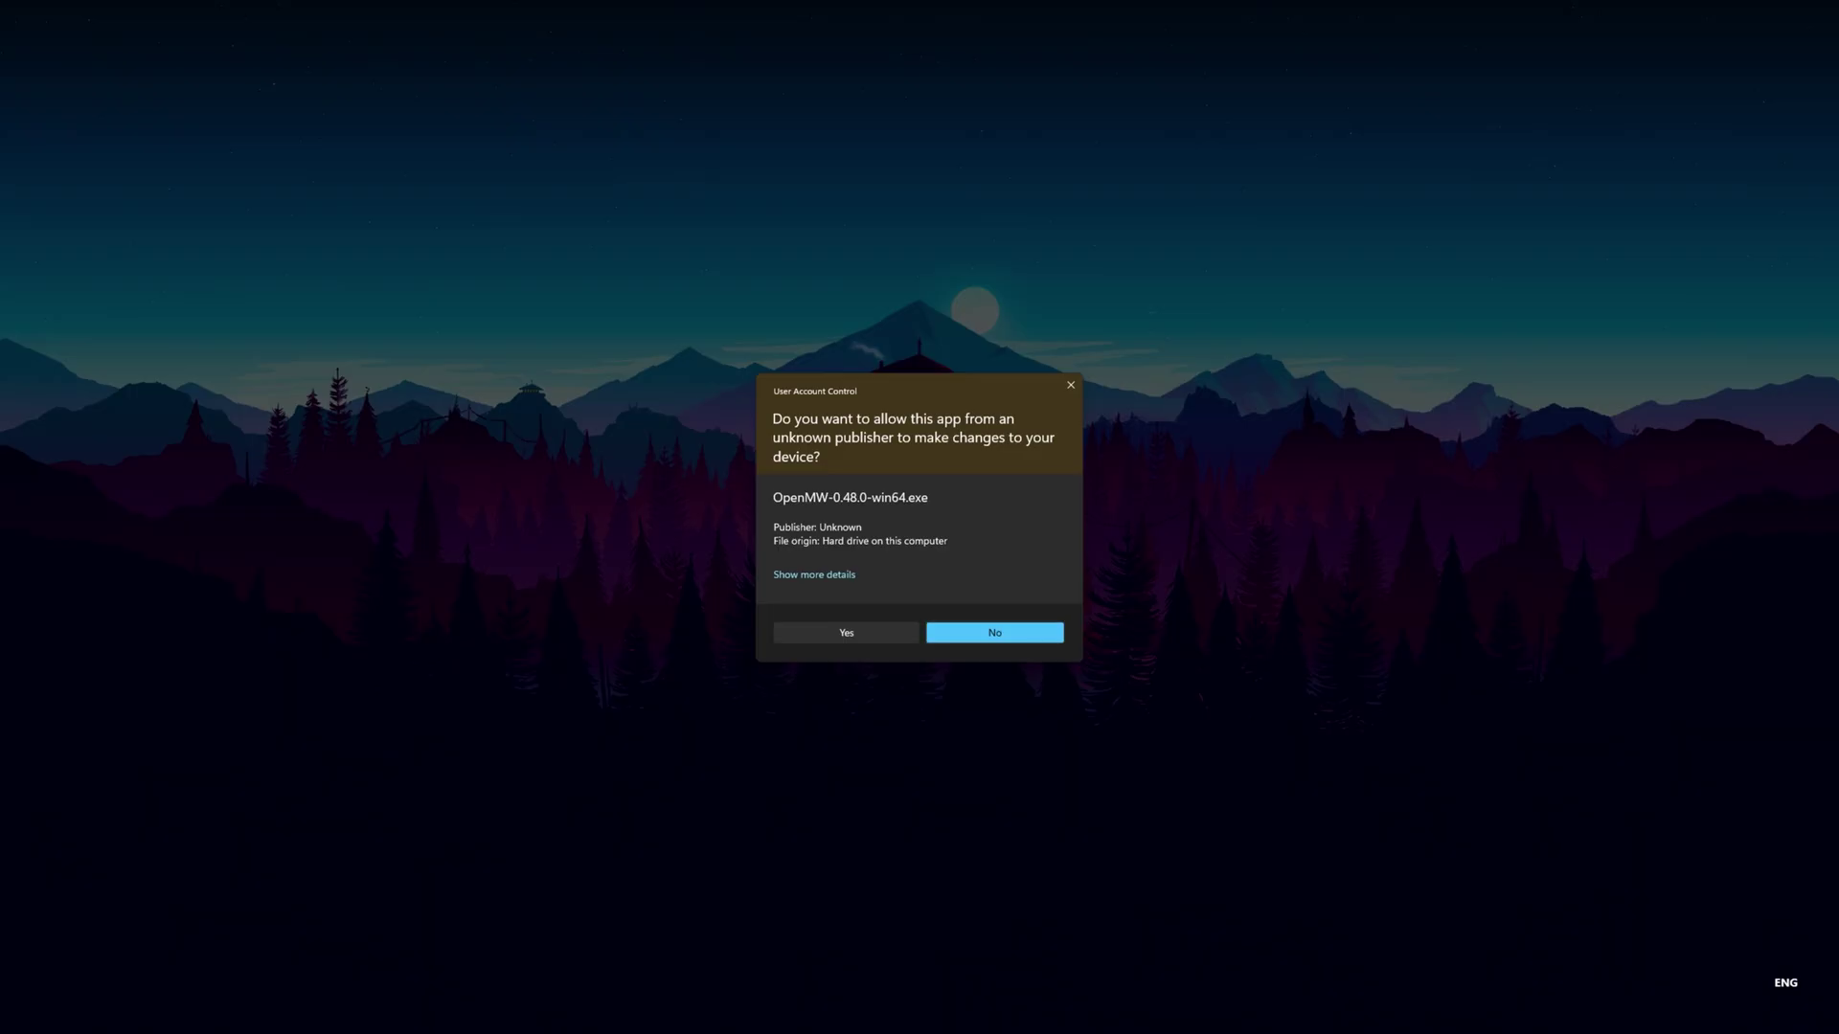
{"action": "left_click", "coordinate": [846, 632]}
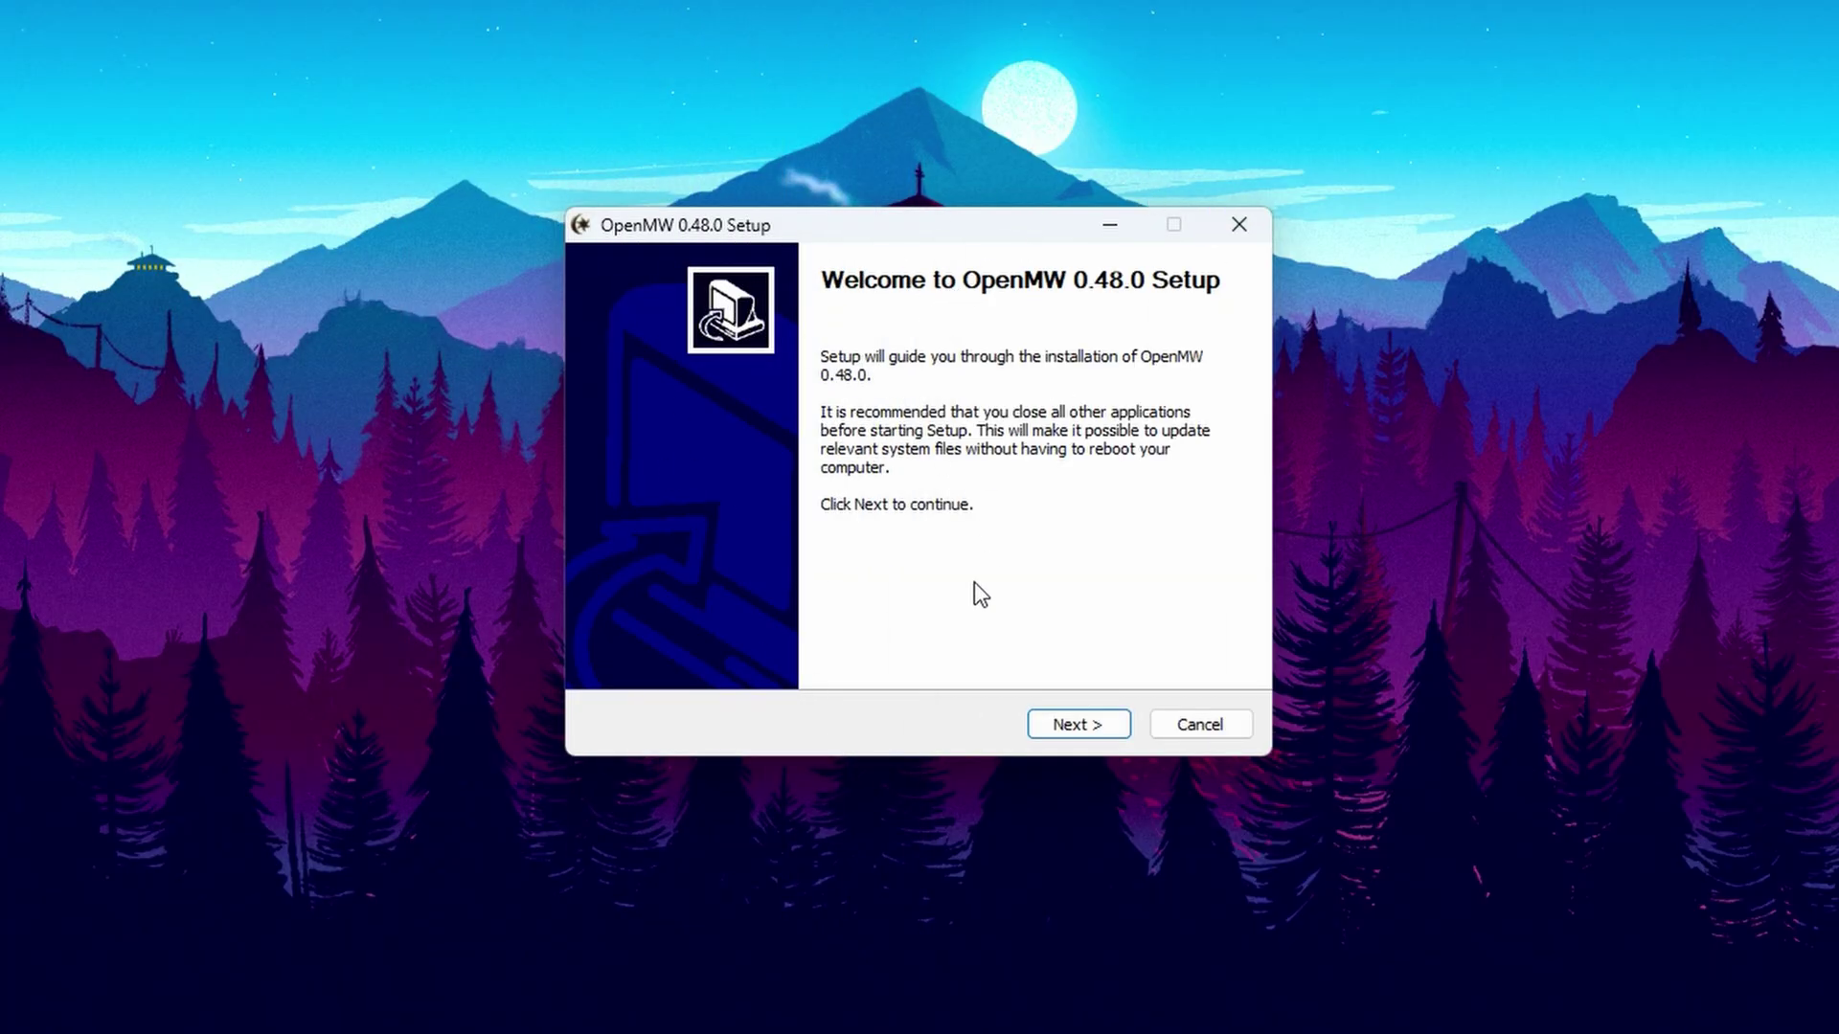
Step: Accept the licence and set the install folder to C:\OpenMW 0.48.0 on Local Disk (C:)
{"action": "left_click", "coordinate": [1114, 733]}
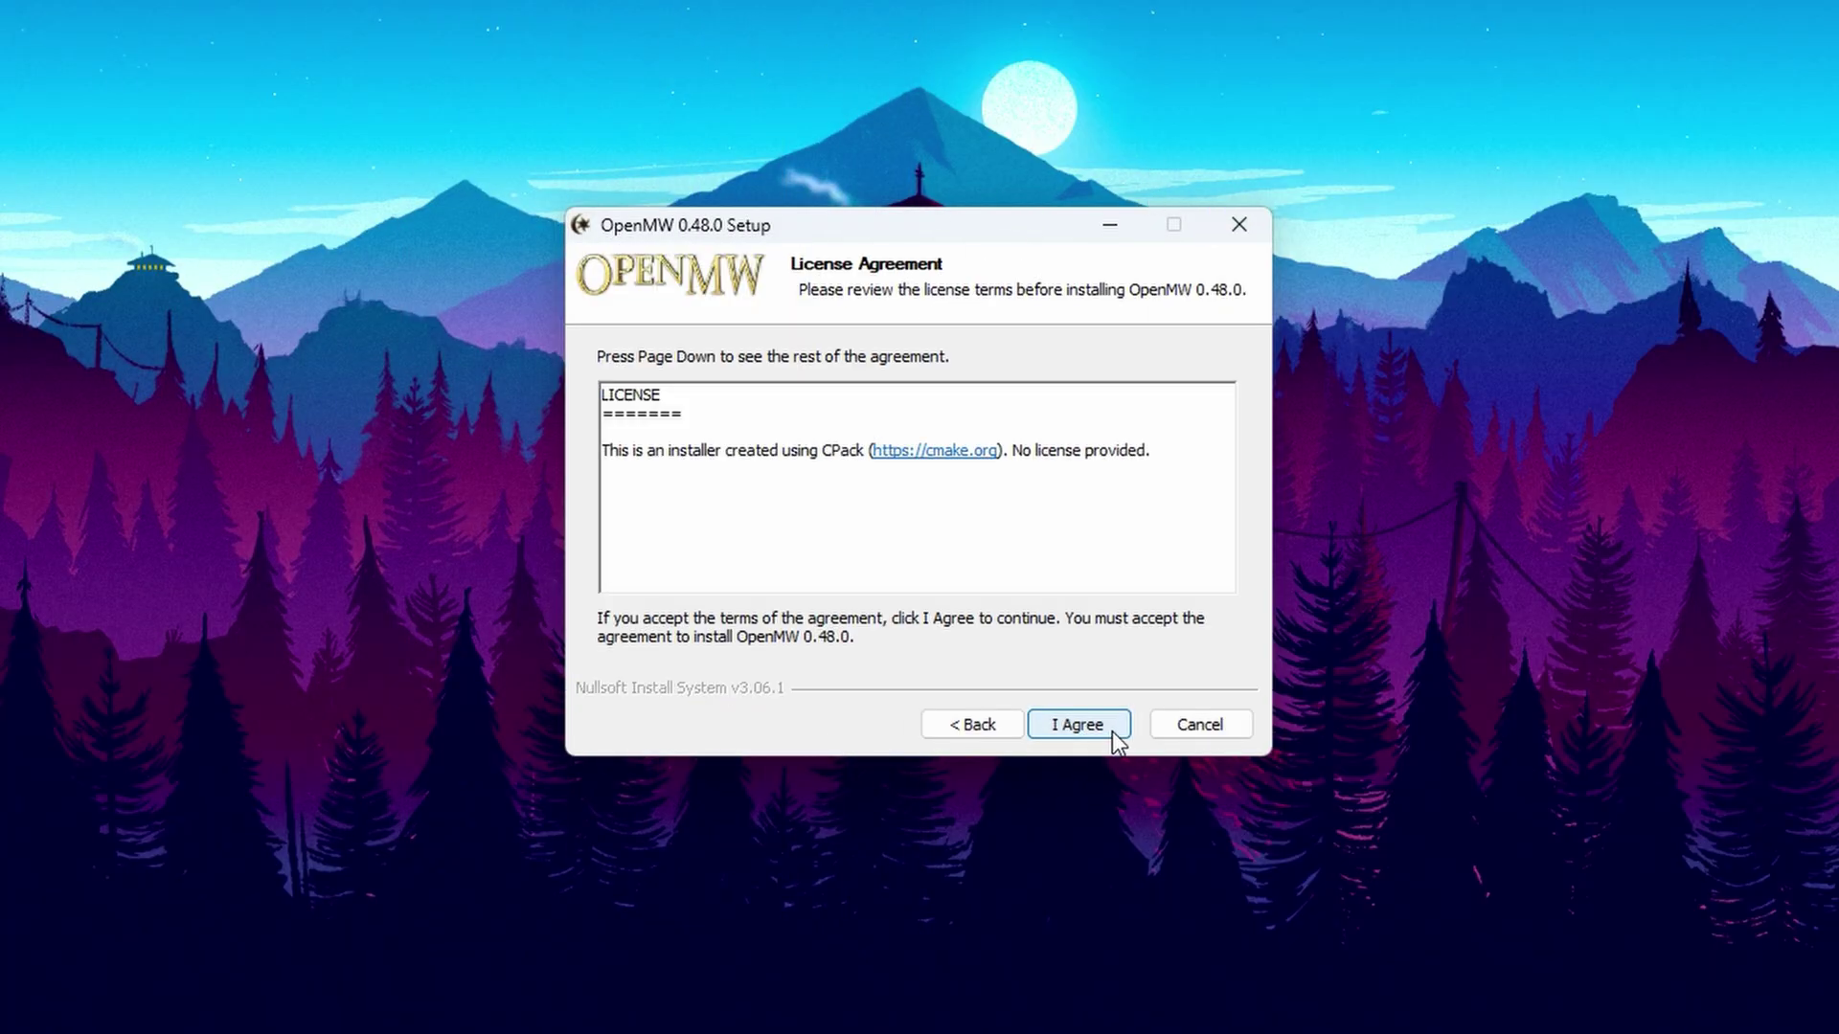
{"action": "left_click", "coordinate": [1113, 733]}
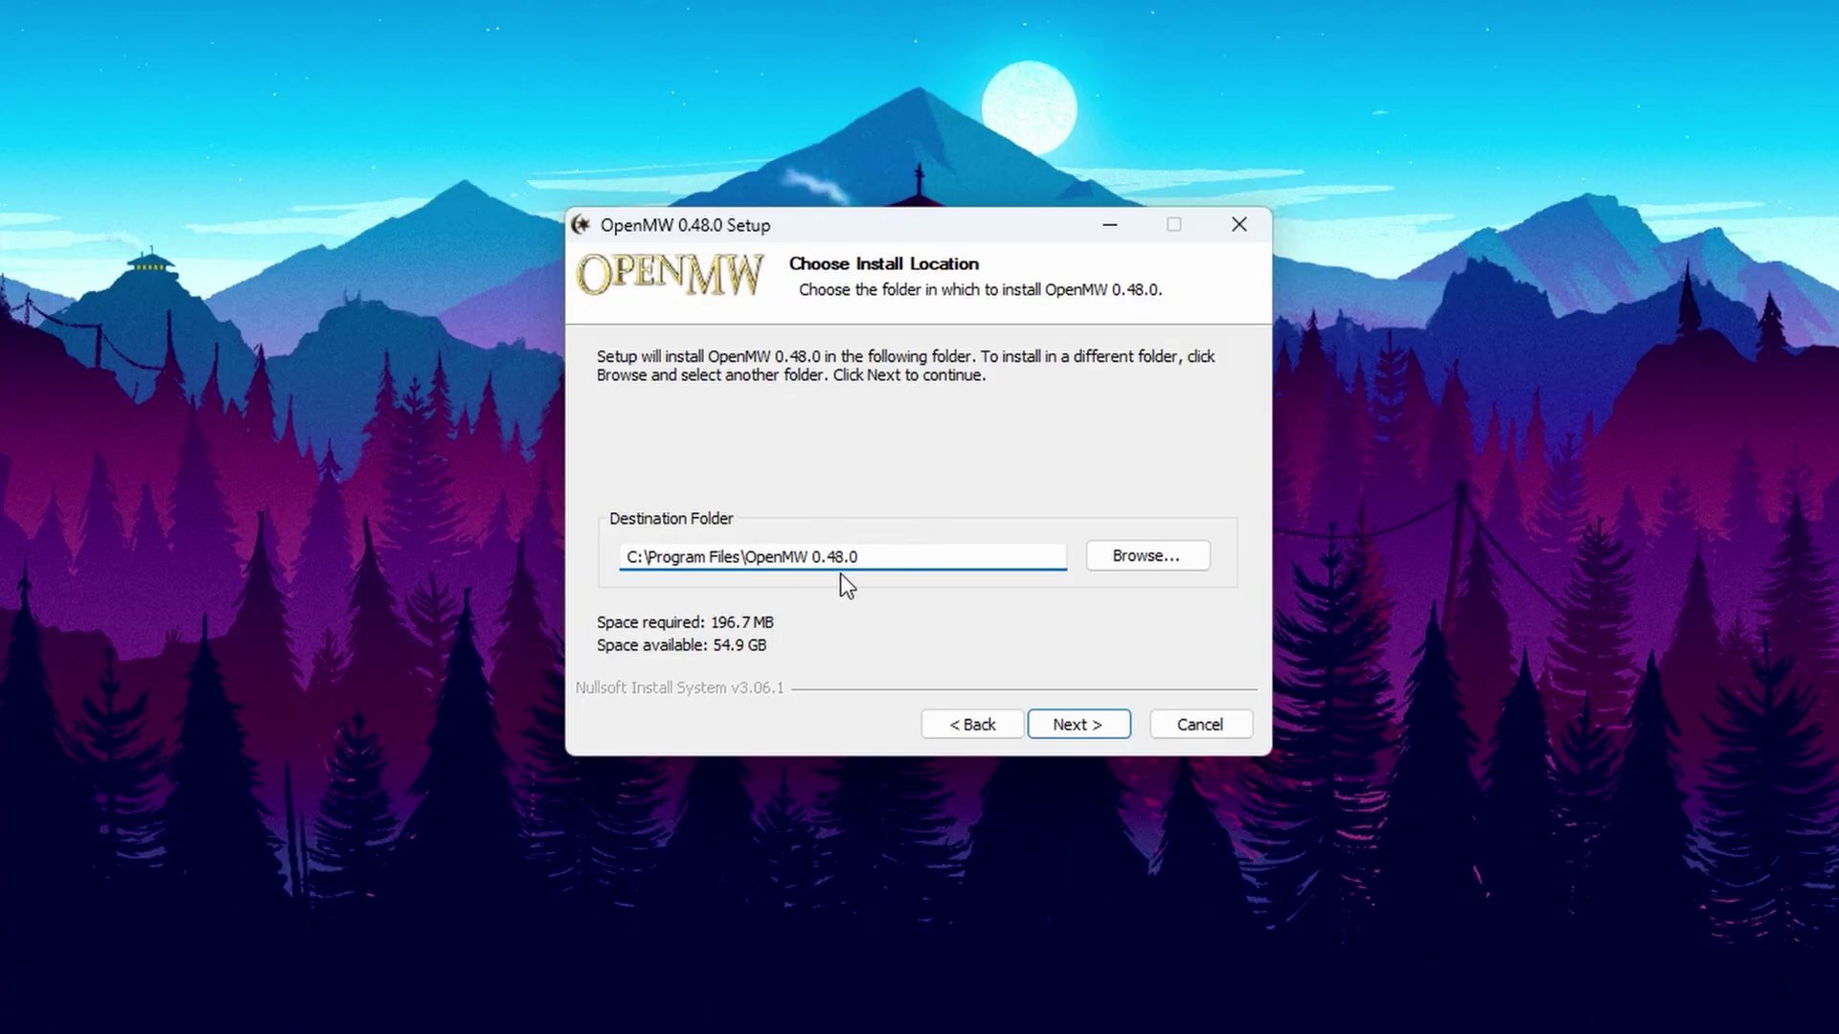
{"action": "left_click", "coordinate": [1188, 563]}
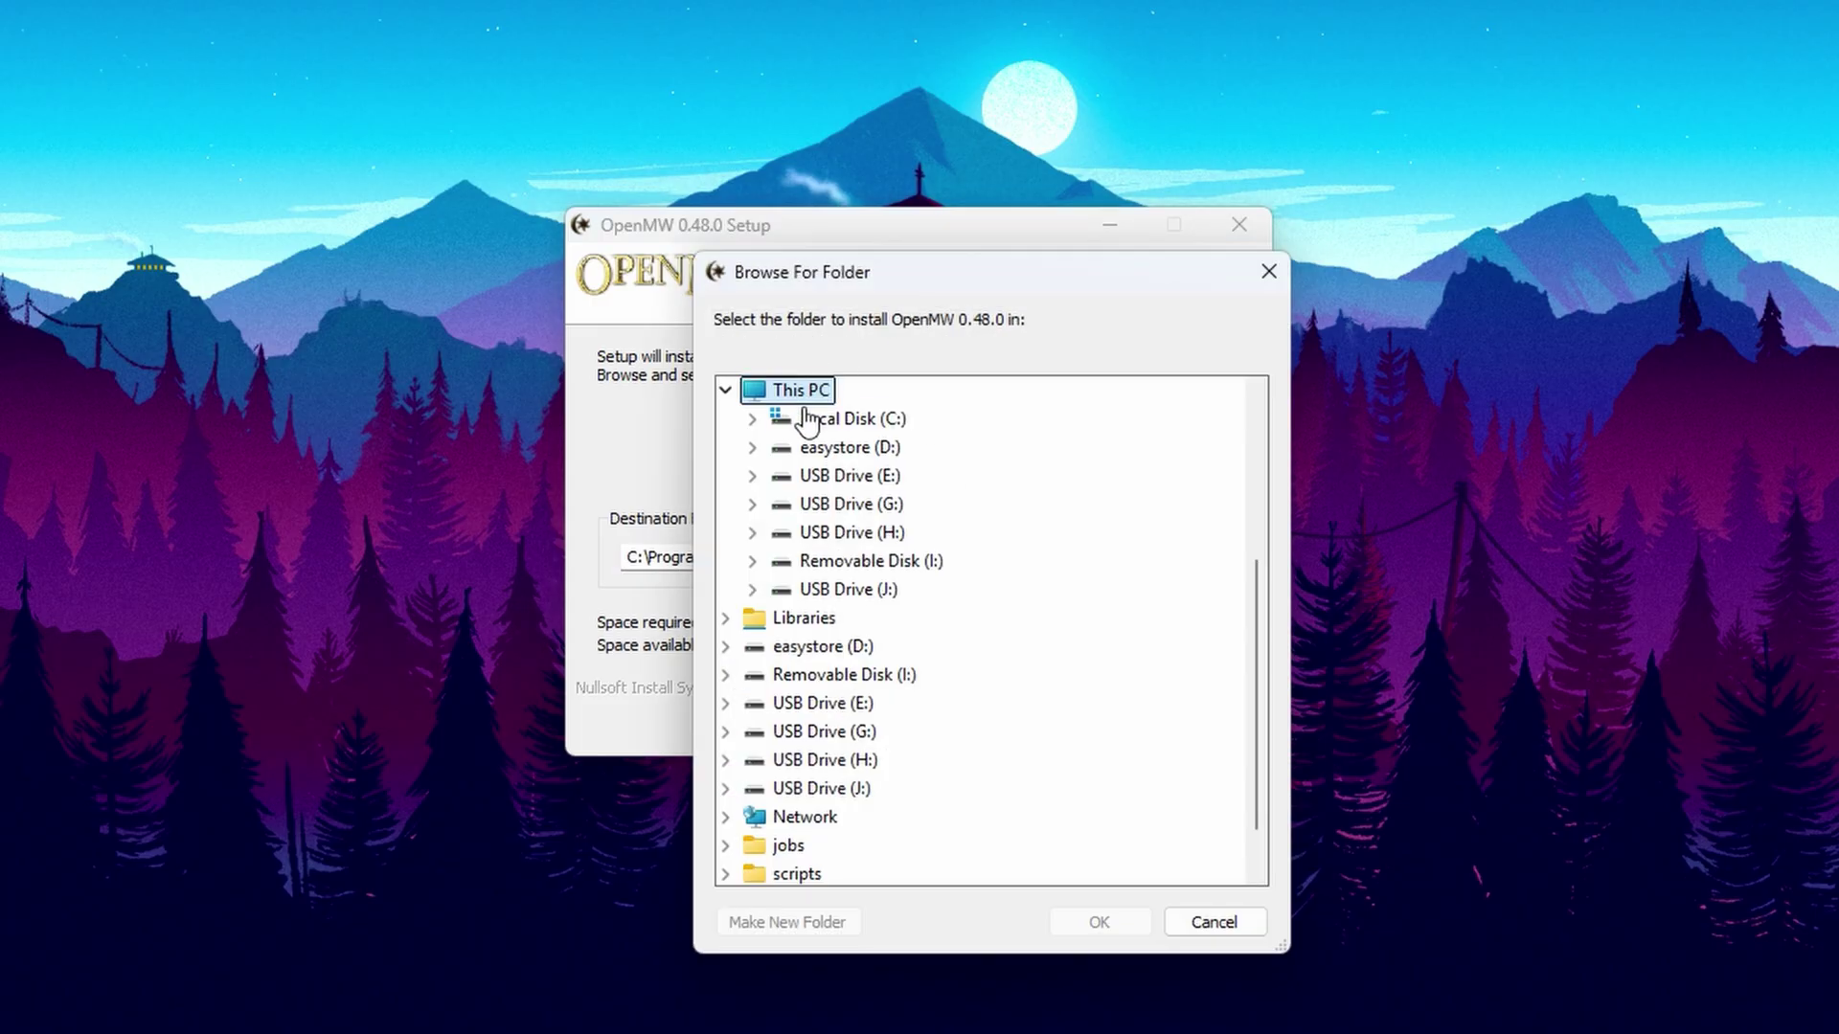
{"action": "double_click", "coordinate": [887, 421]}
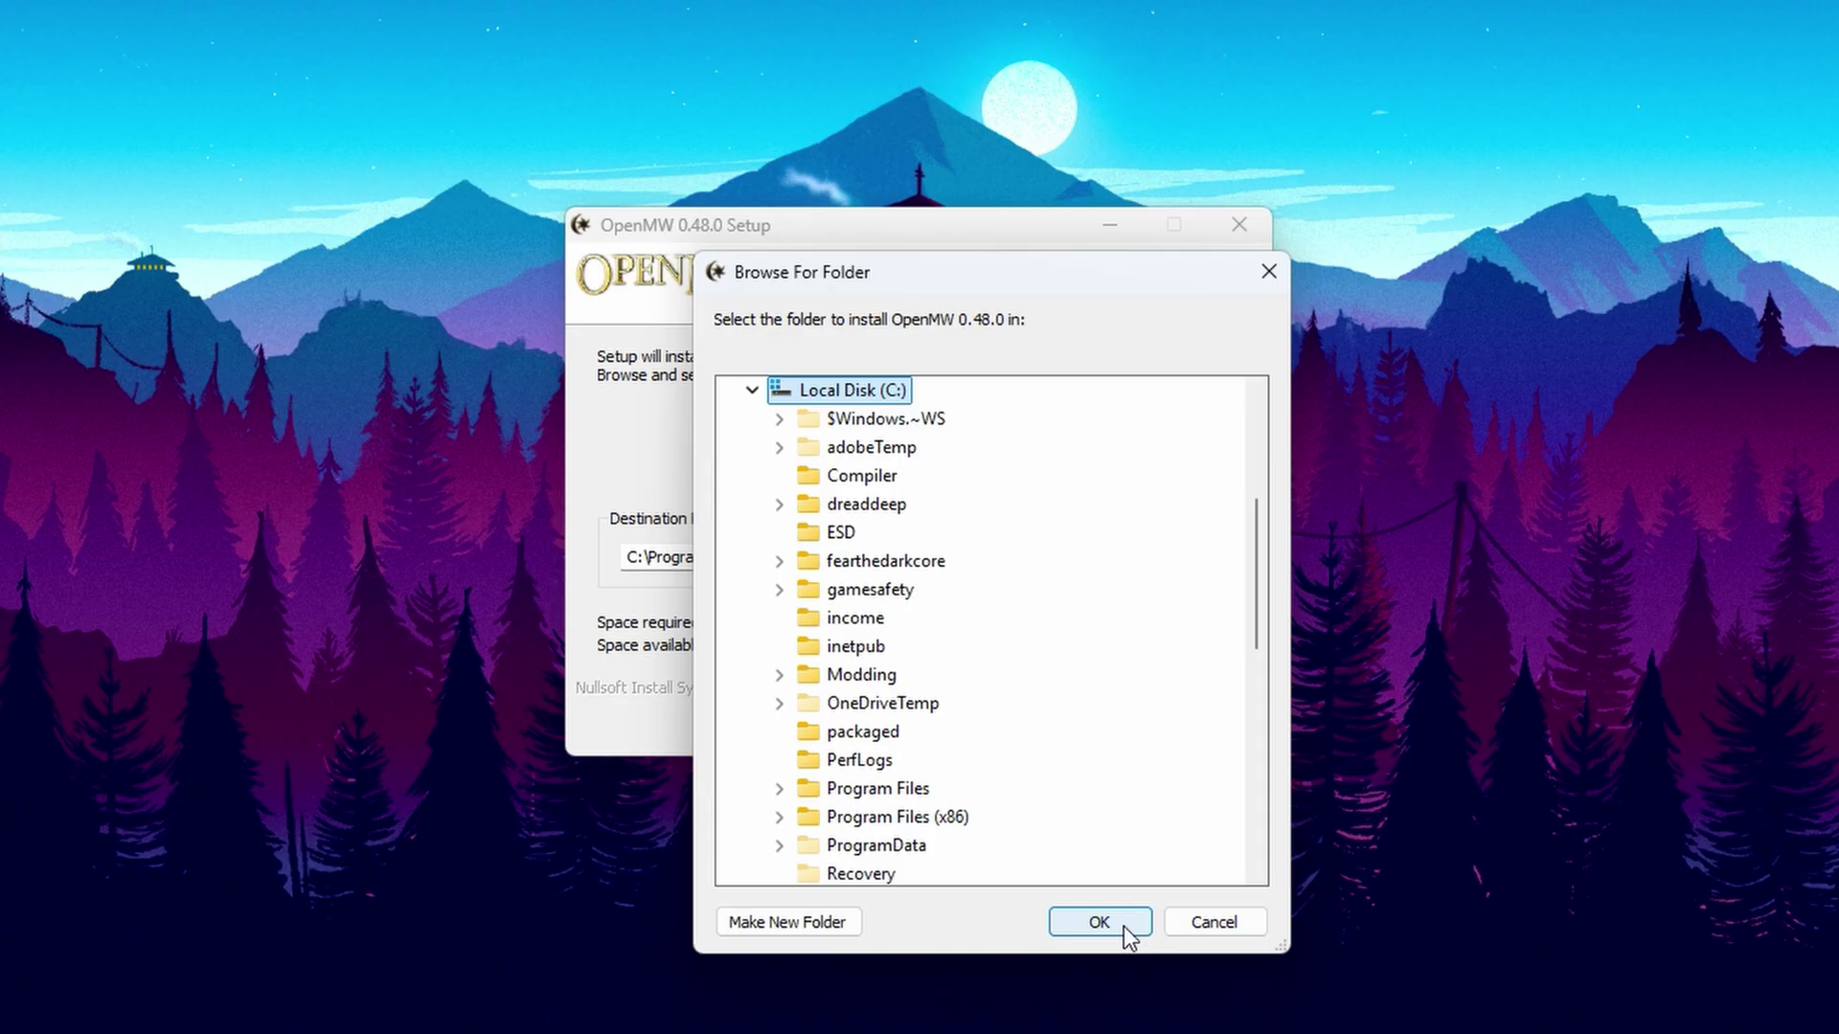
{"action": "left_click", "coordinate": [1099, 922]}
{"action": "left_click", "coordinate": [661, 557]}
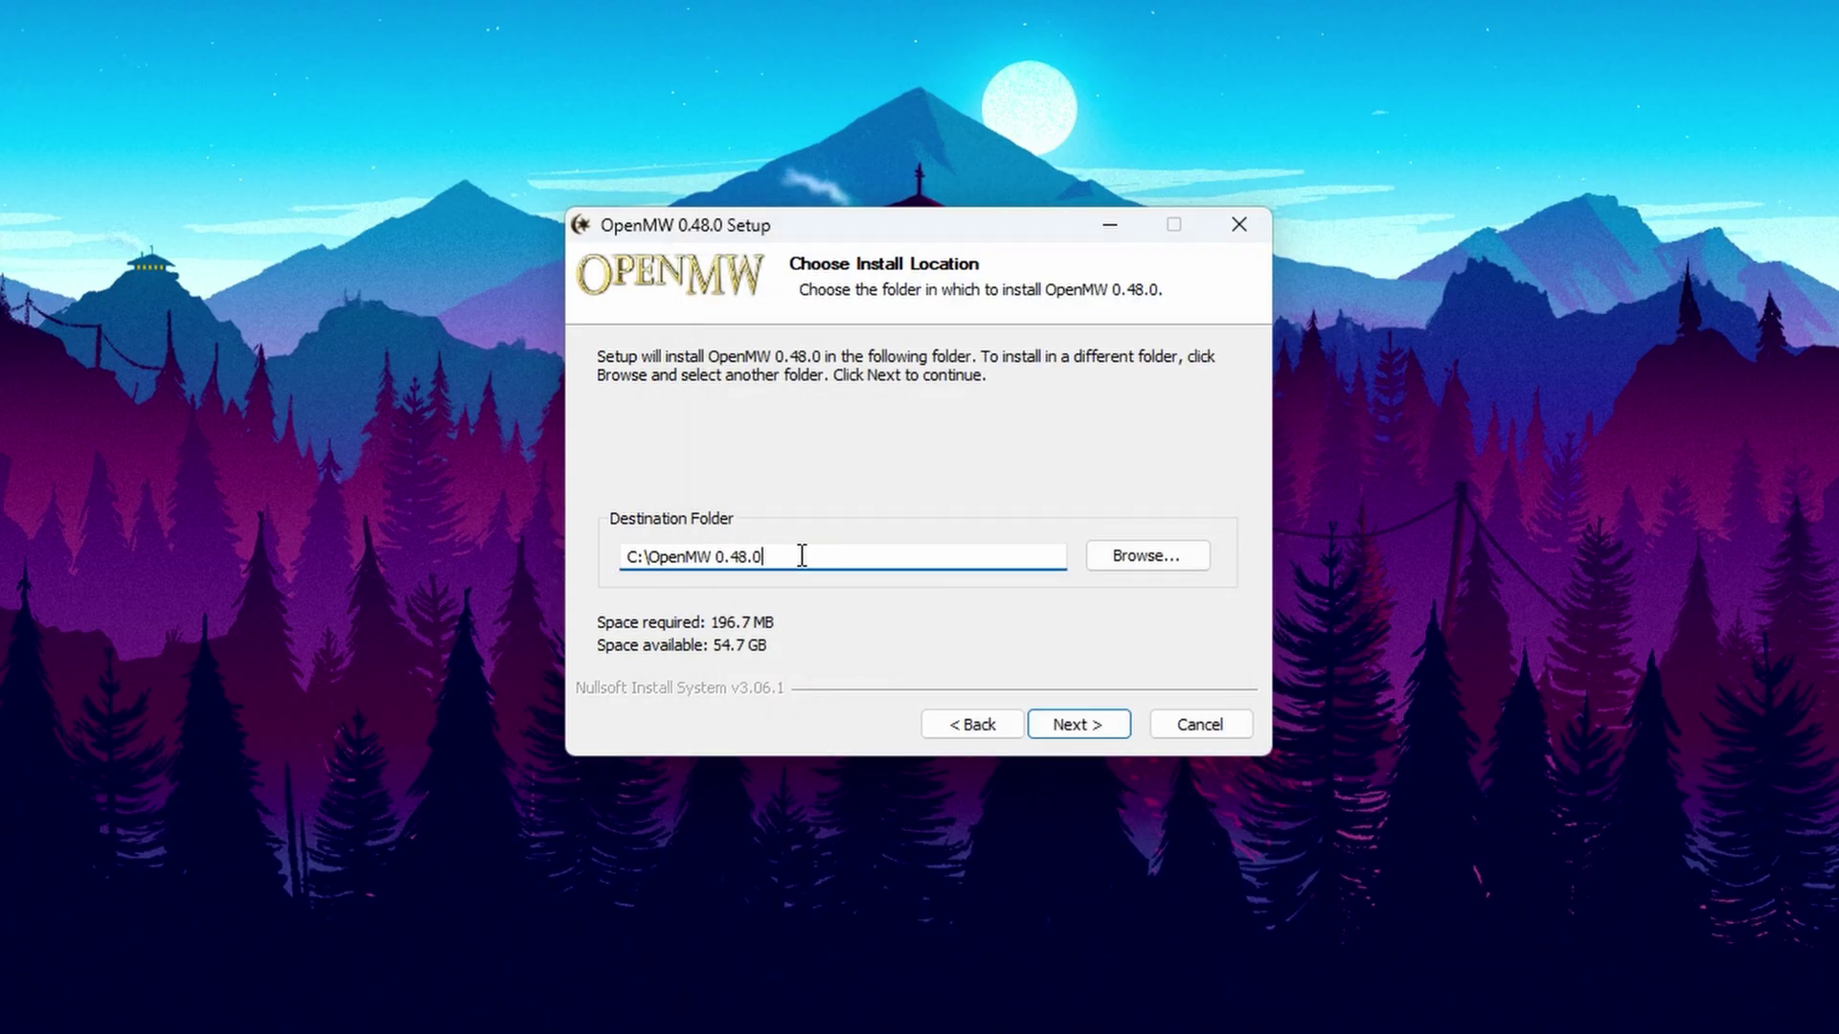
{"action": "left_click_drag", "start_coordinate": [801, 554], "coordinate": [611, 550]}
{"action": "key", "text": "End"}
{"action": "left_click", "coordinate": [1108, 731]}
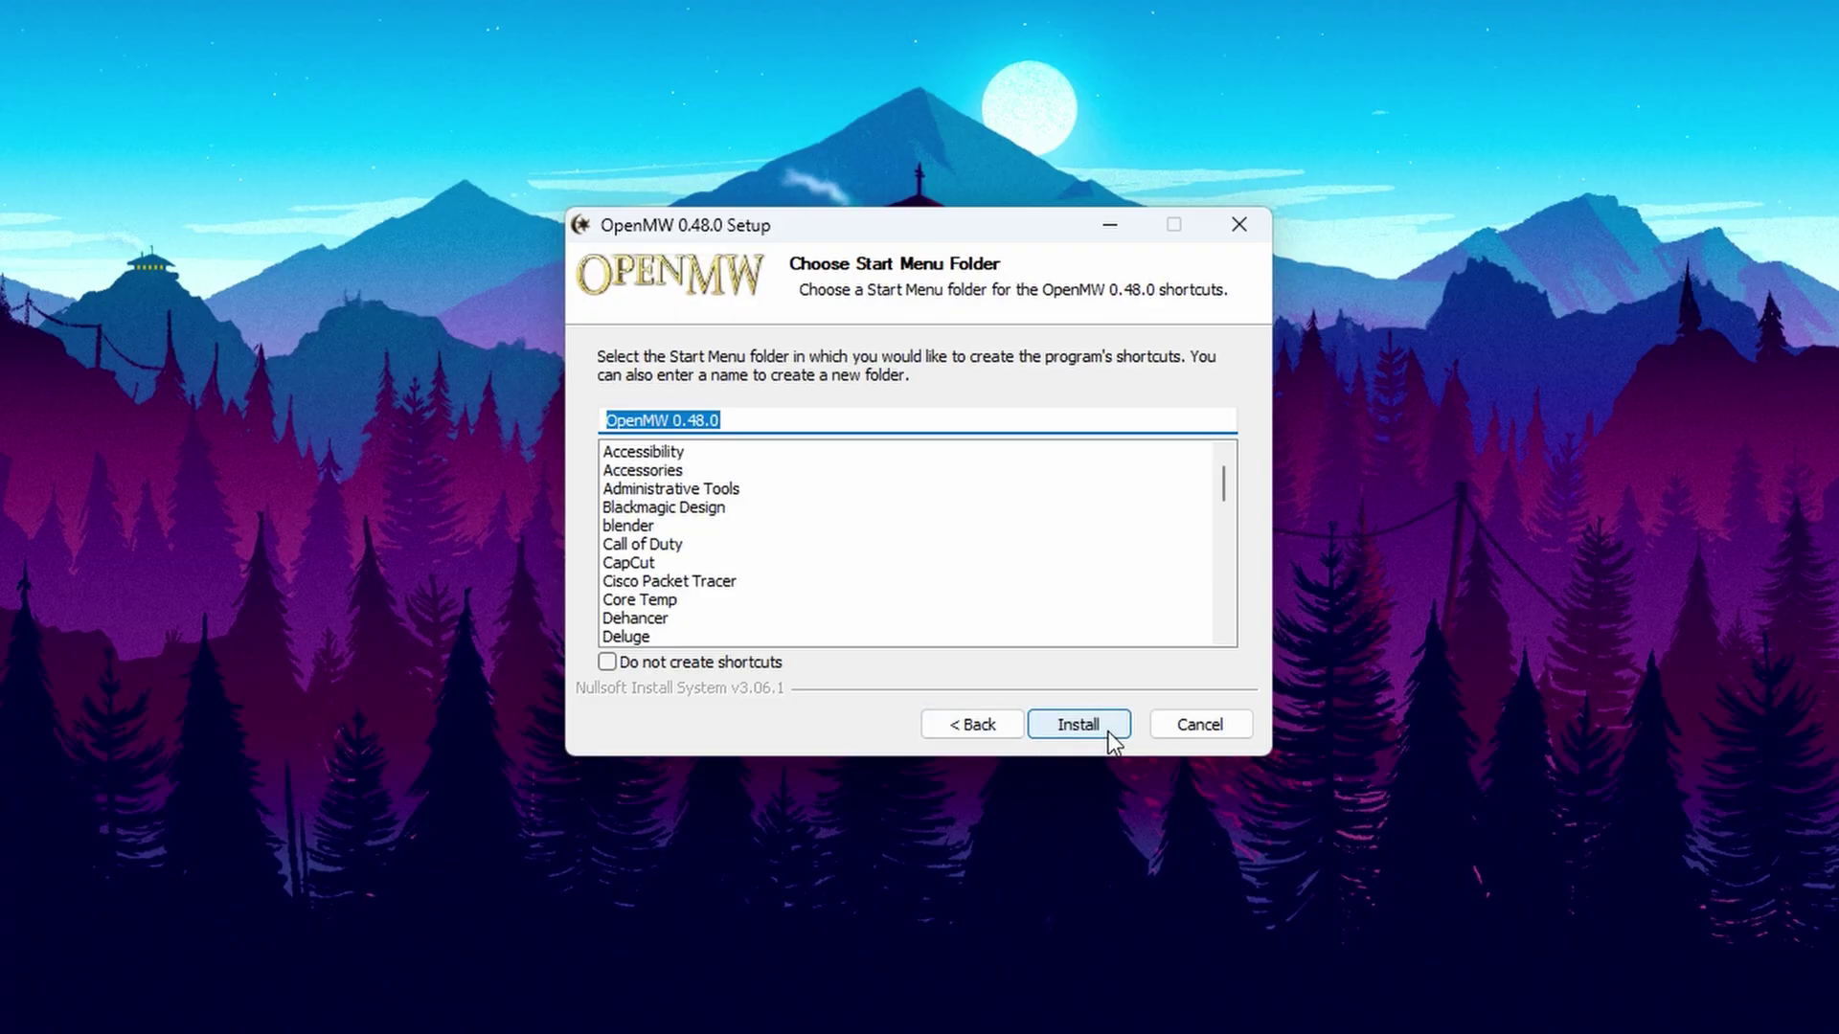
Step: Install OpenMW 0.48.0 and close the installer once it finishes
{"action": "left_click", "coordinate": [1108, 734]}
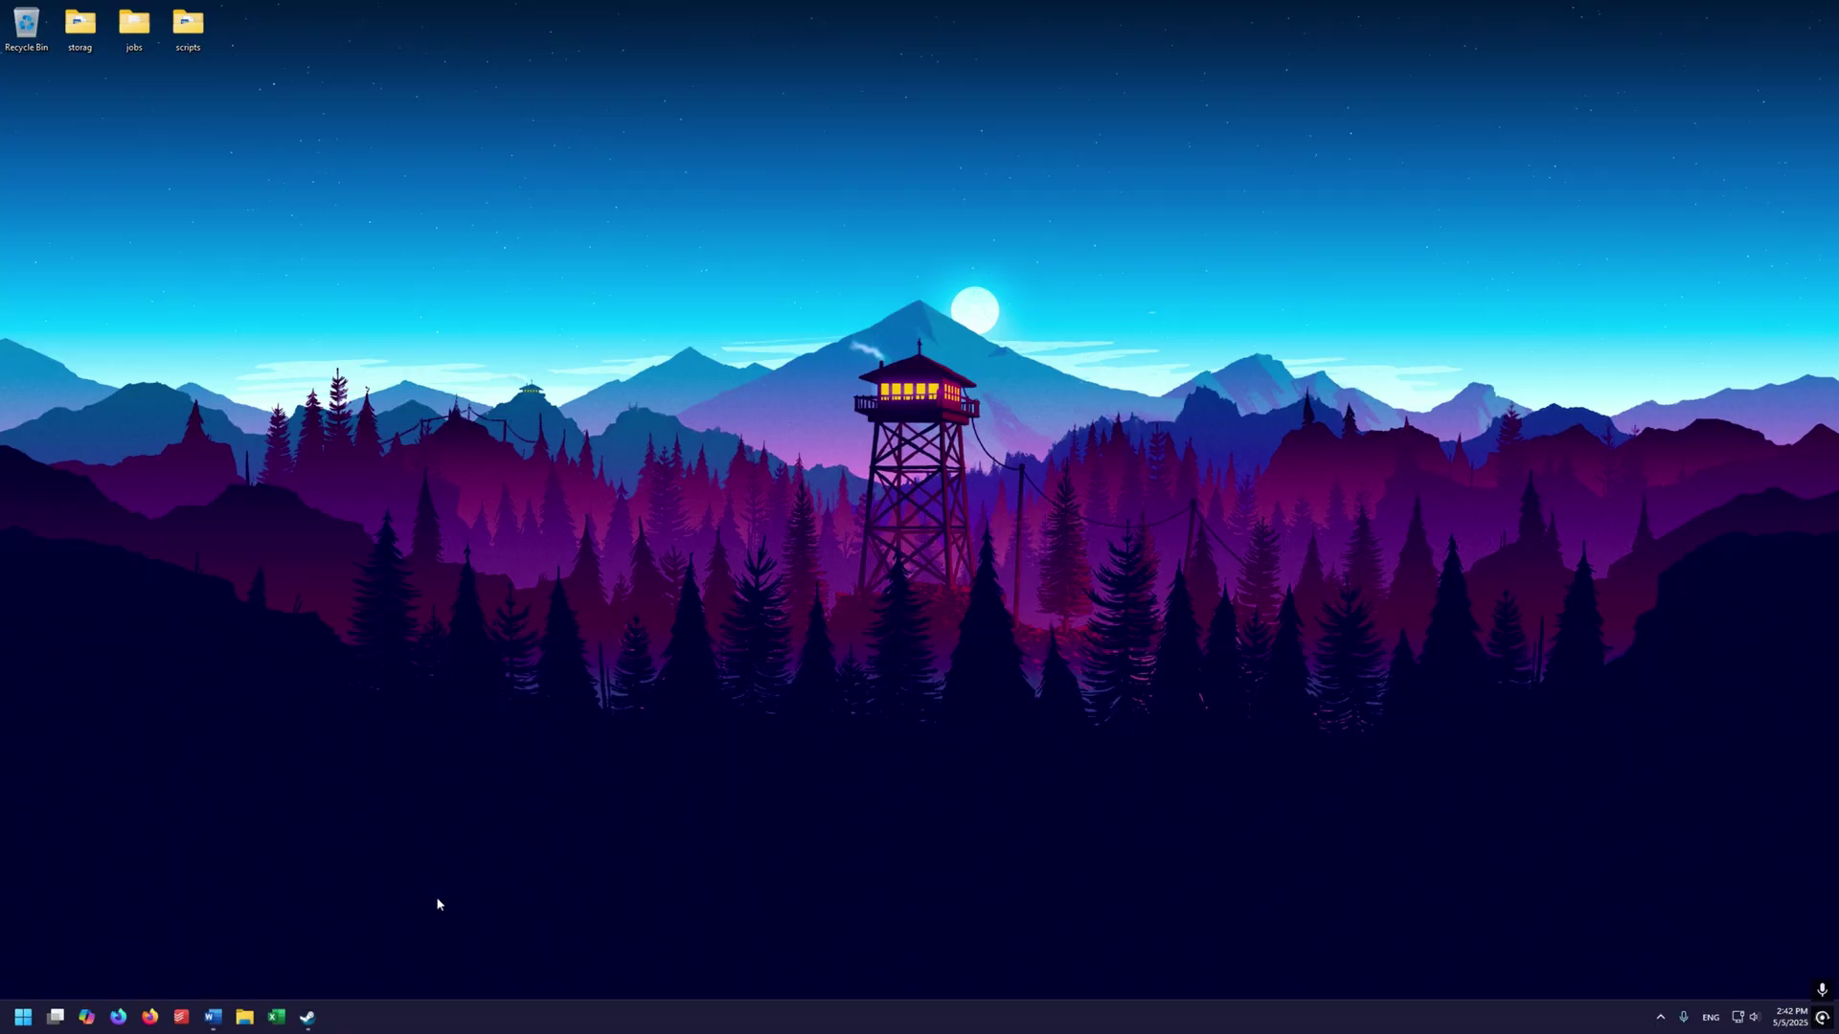
Step: Load the Tamriel_Data files page and start the free Slow Download of Tamriel Data (HD)
{"action": "left_click", "coordinate": [118, 1017]}
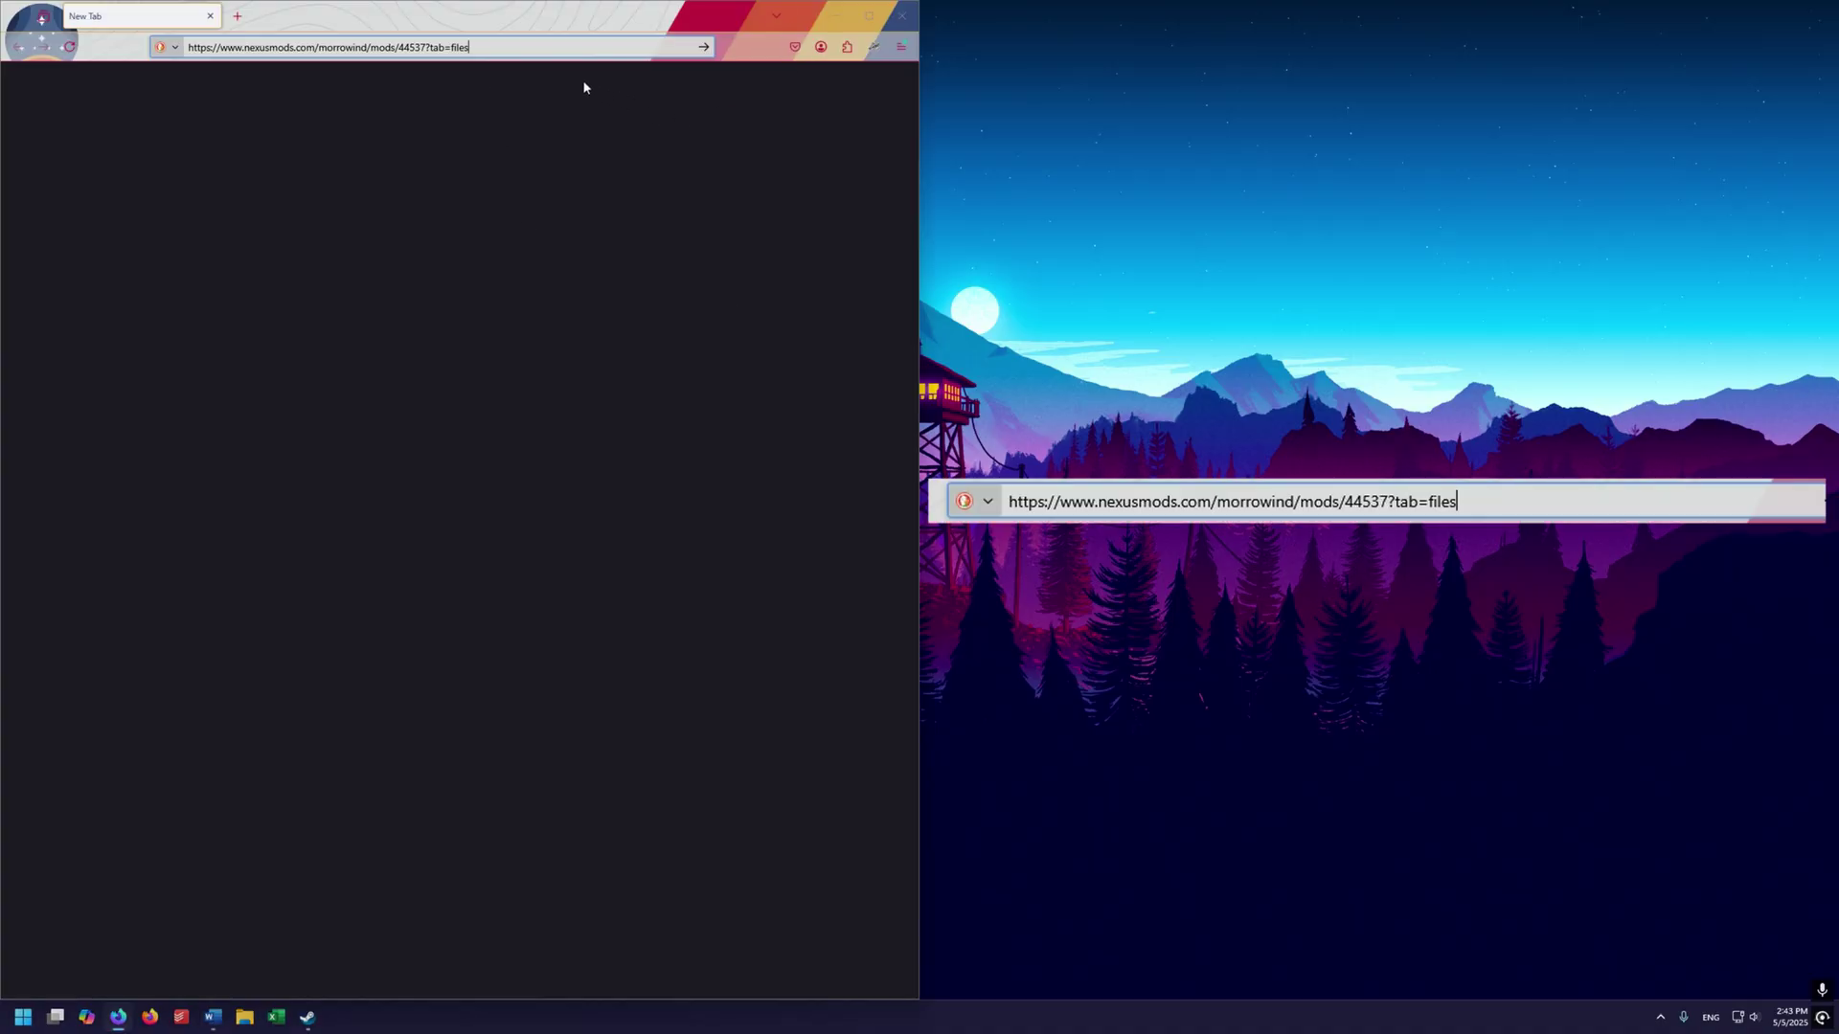
{"action": "left_click", "coordinate": [537, 50]}
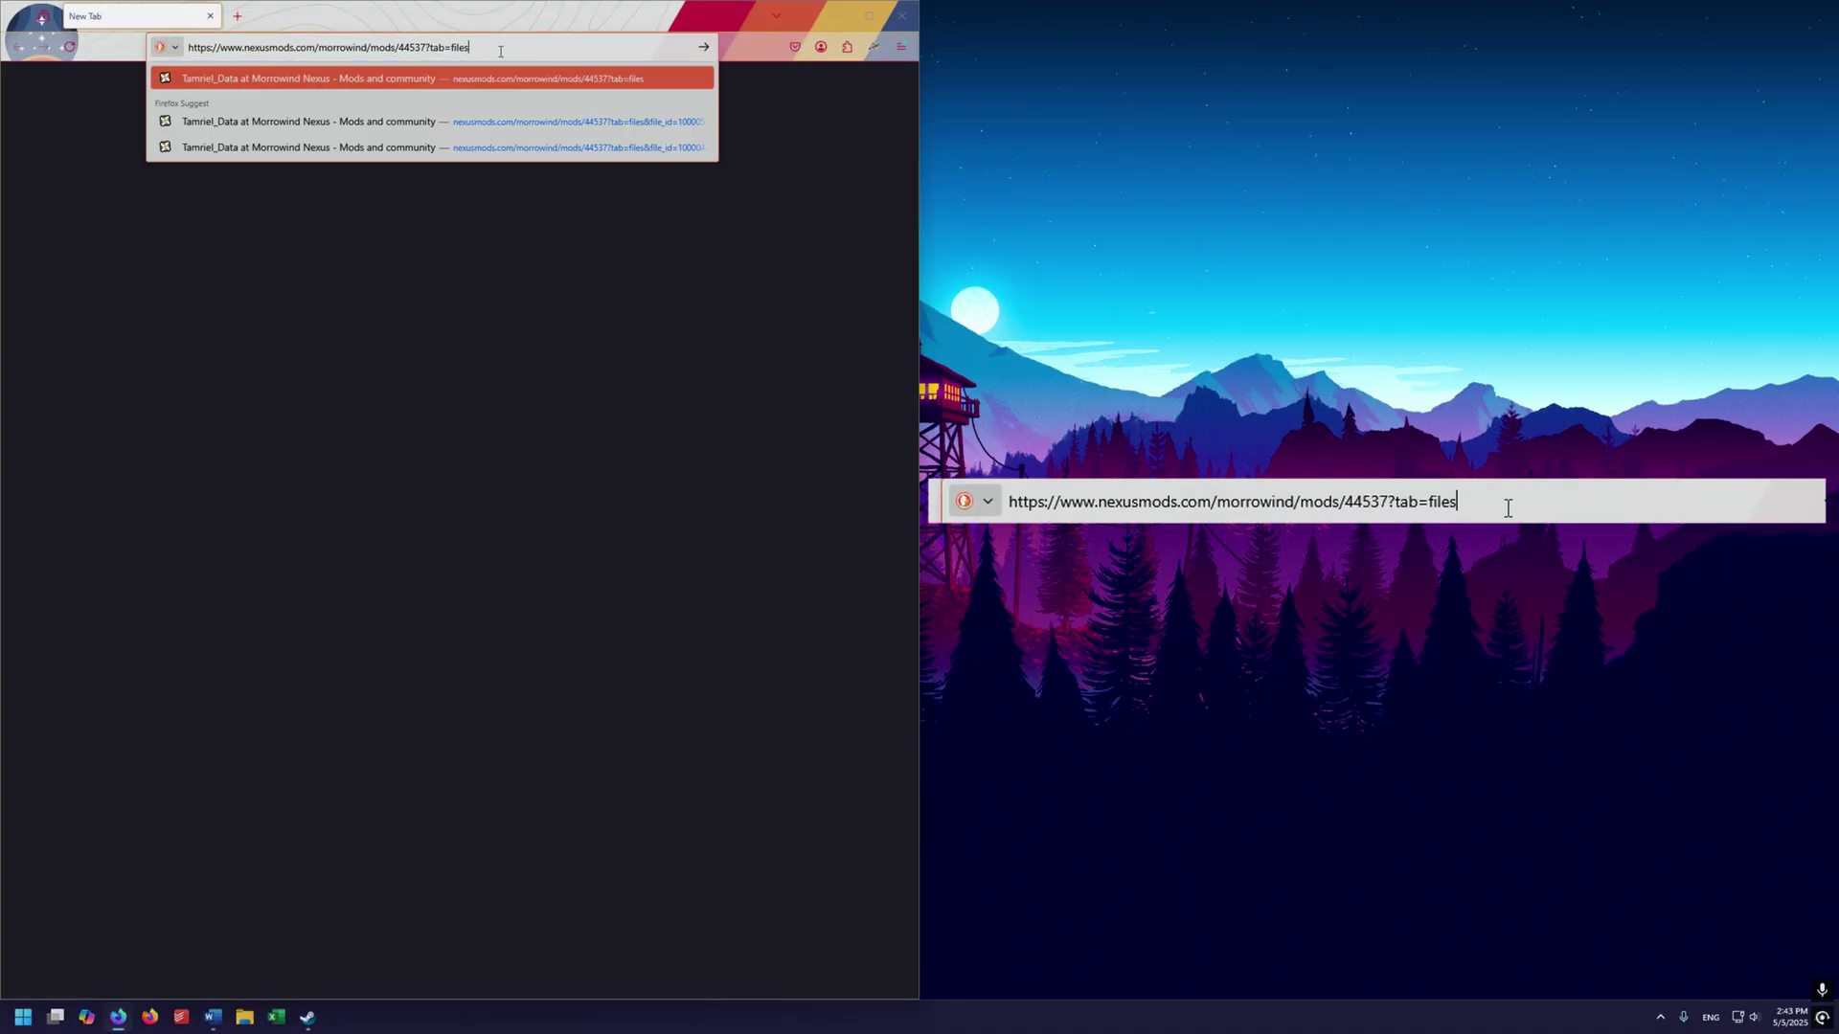
{"action": "key", "text": "Return"}
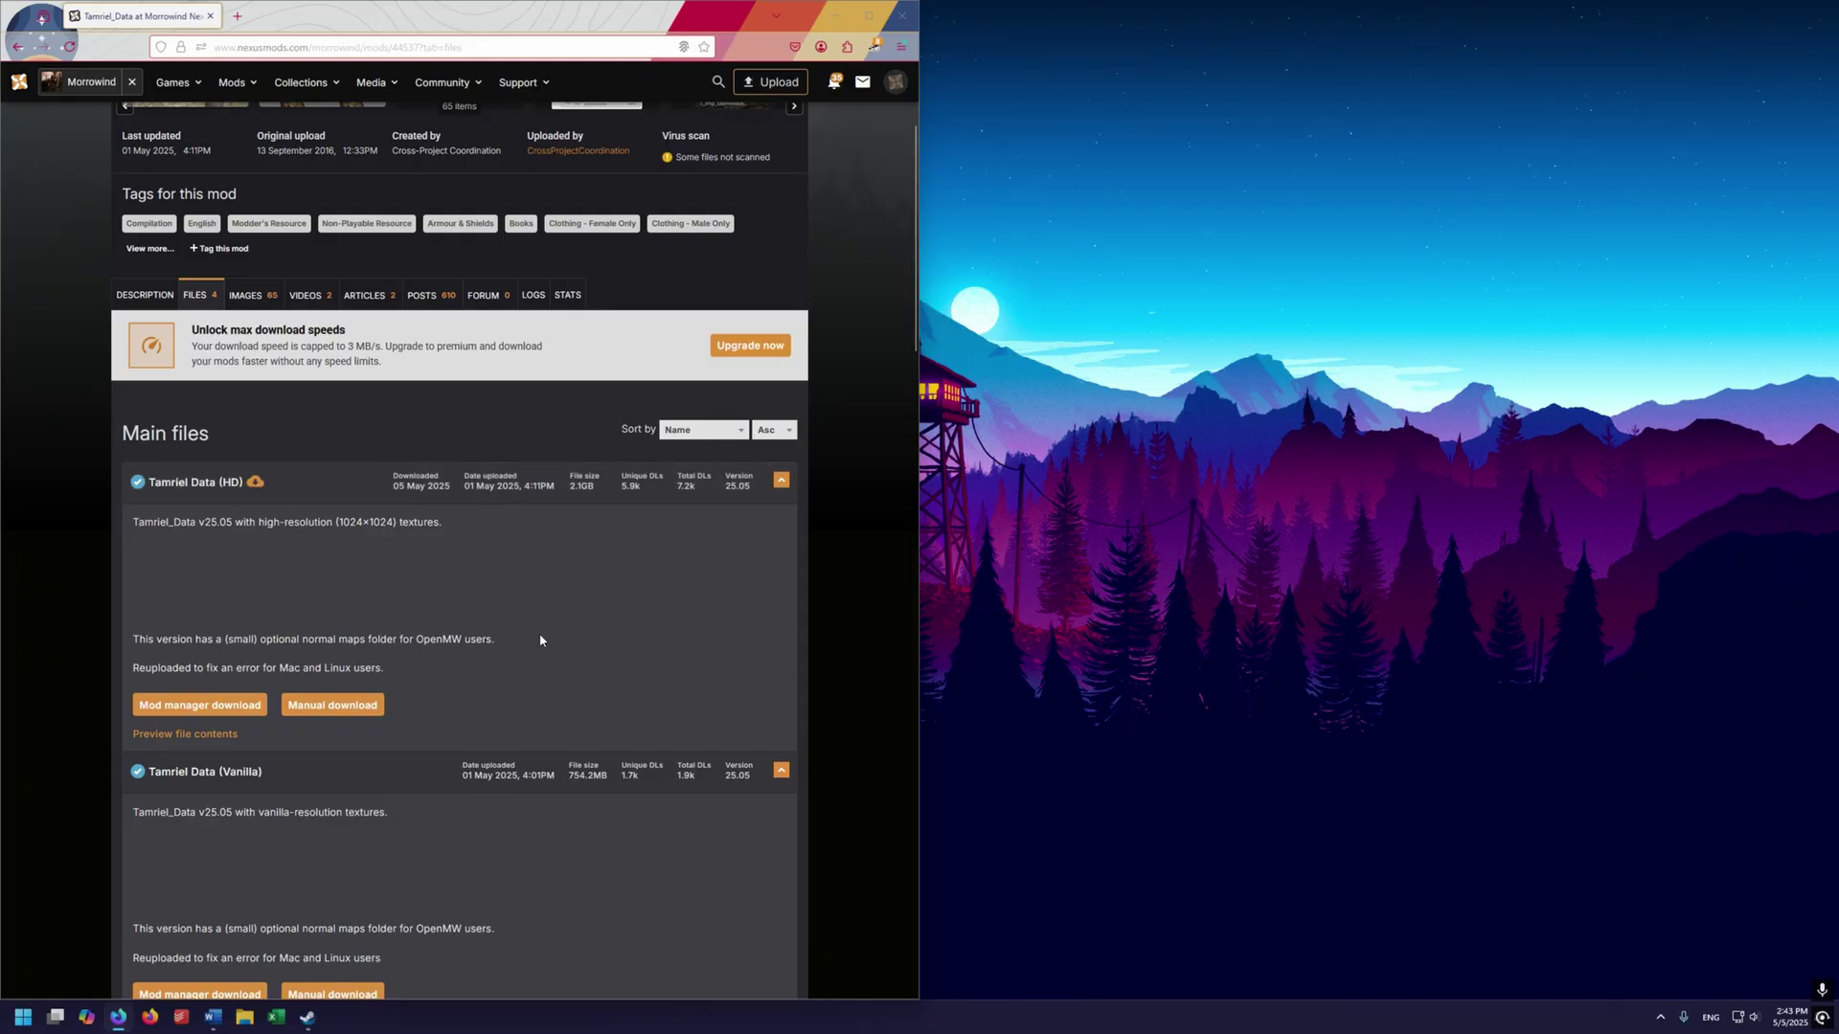
{"action": "left_click", "coordinate": [356, 706]}
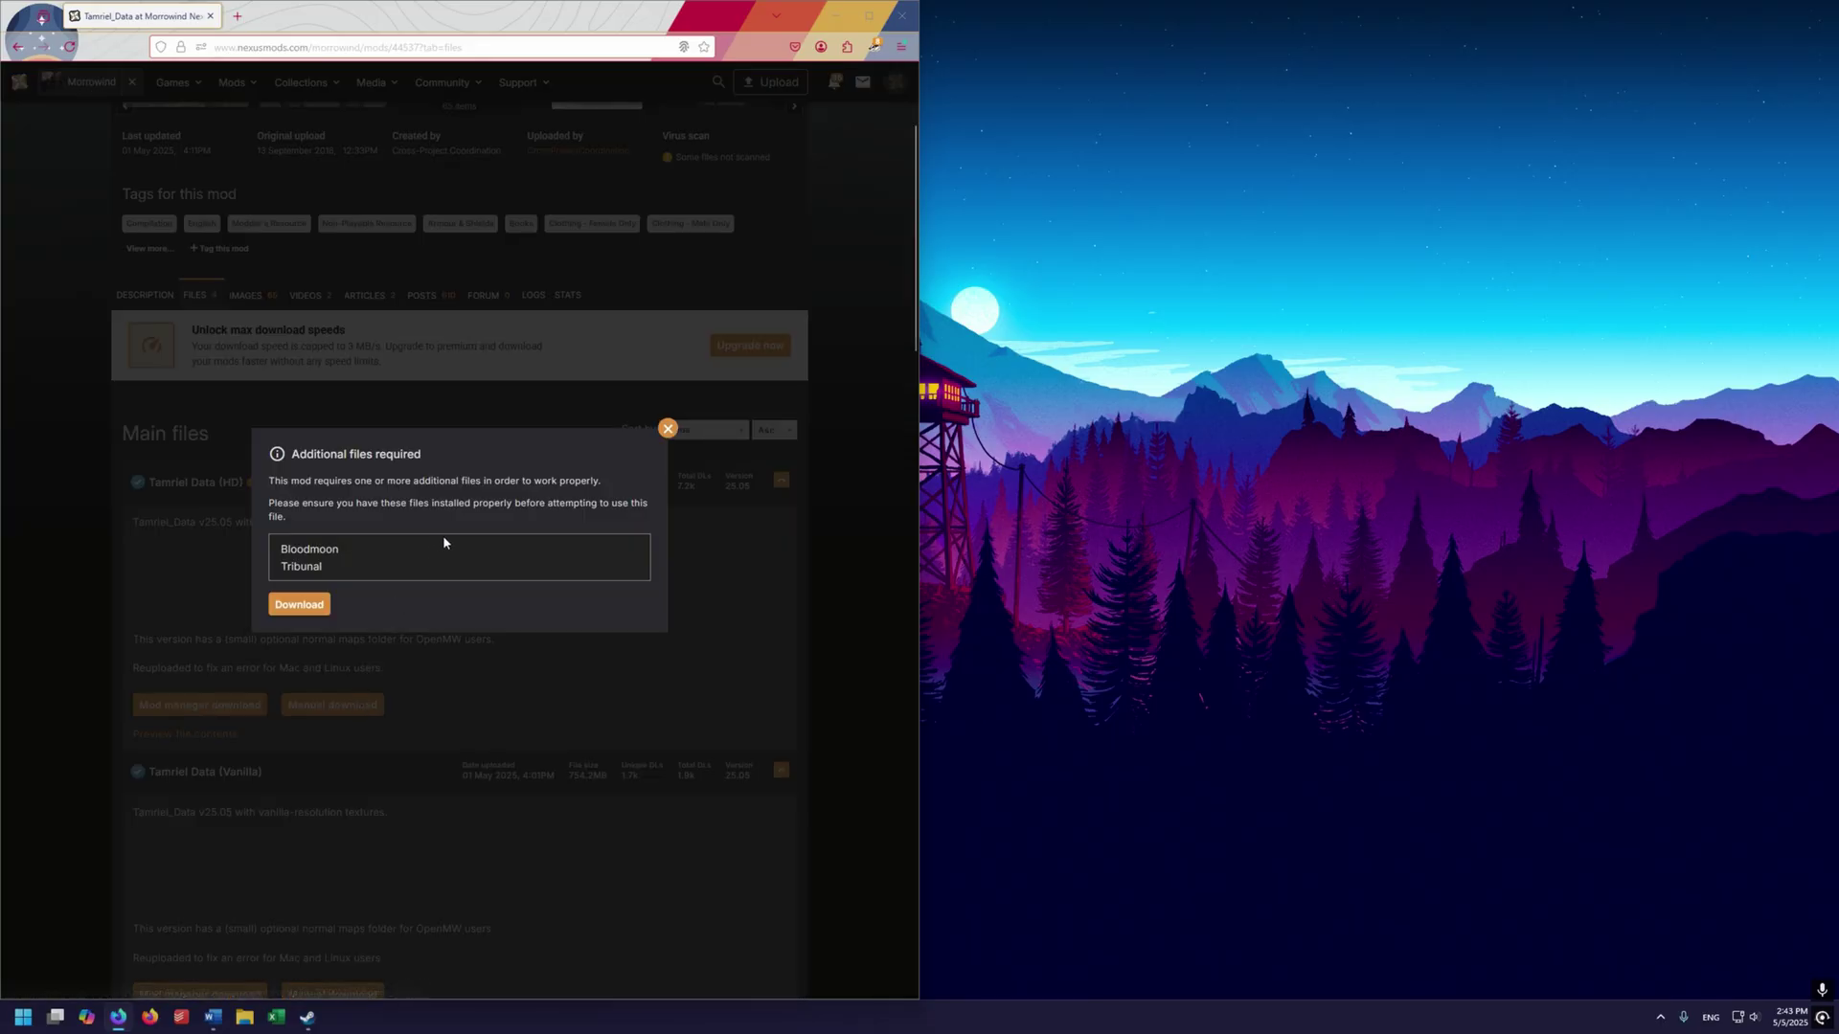
{"action": "left_click", "coordinate": [322, 606]}
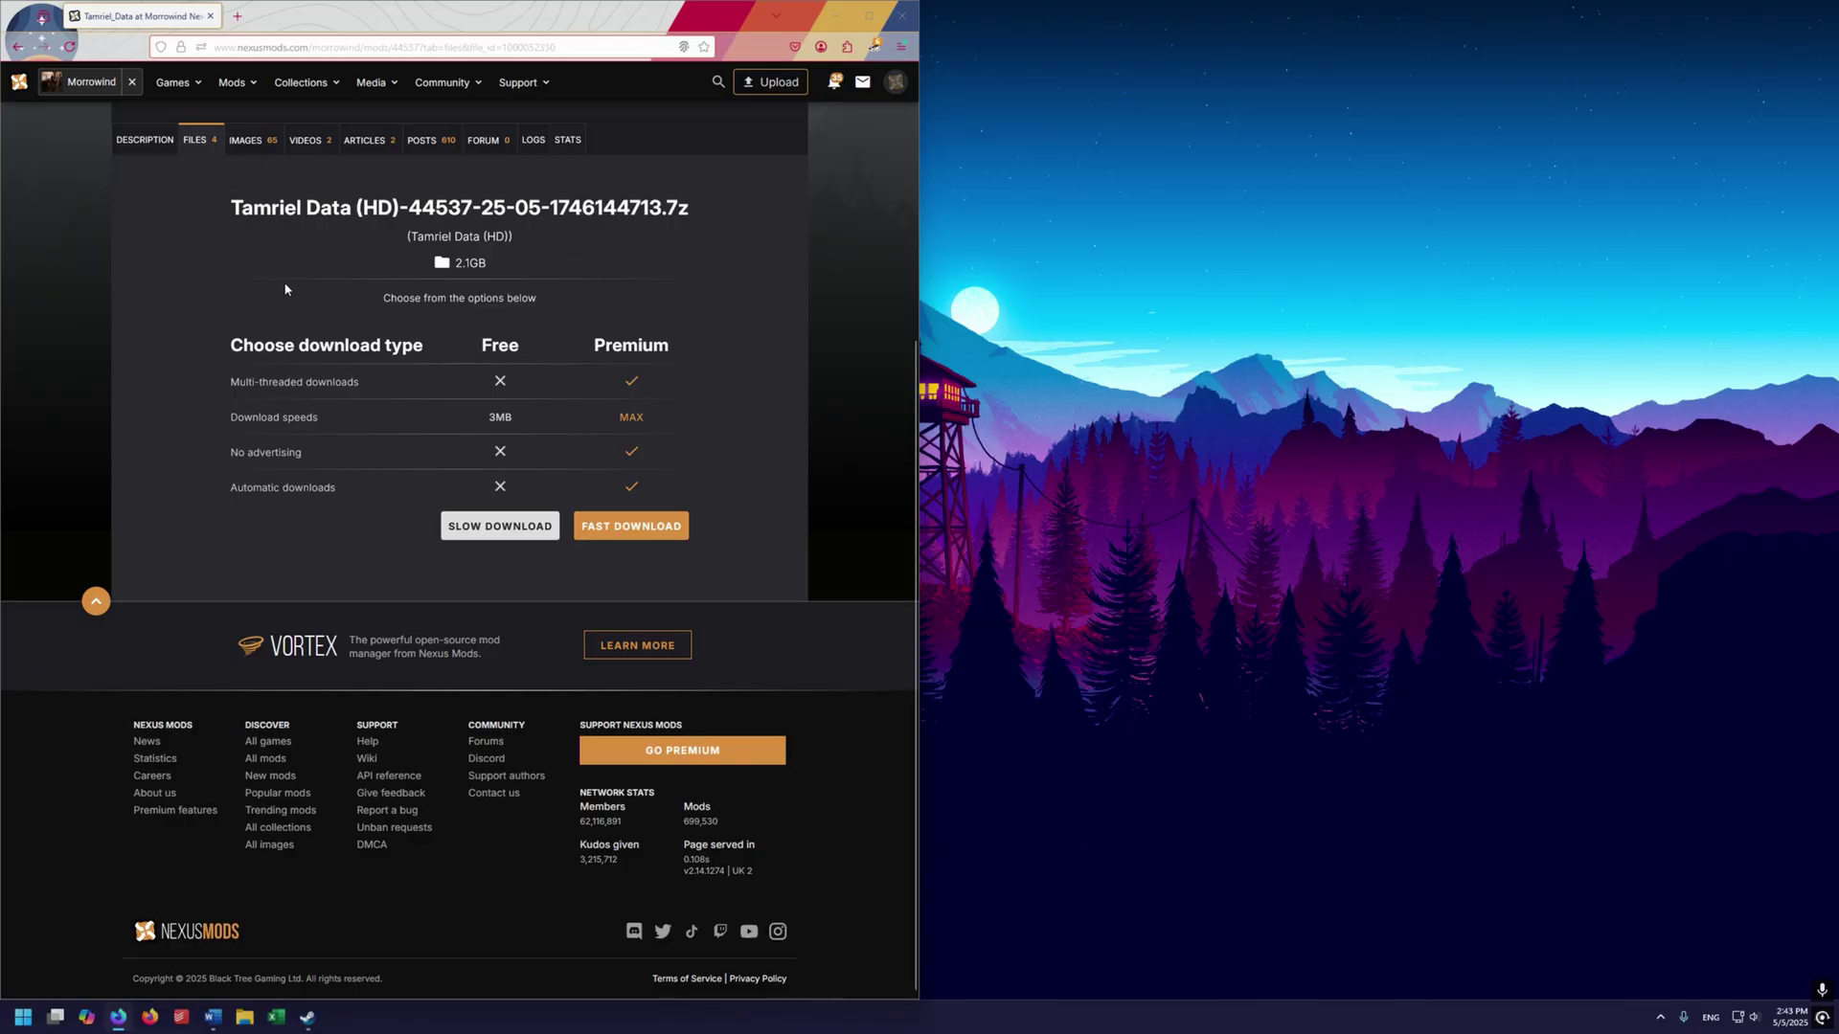
{"action": "left_click", "coordinate": [545, 534]}
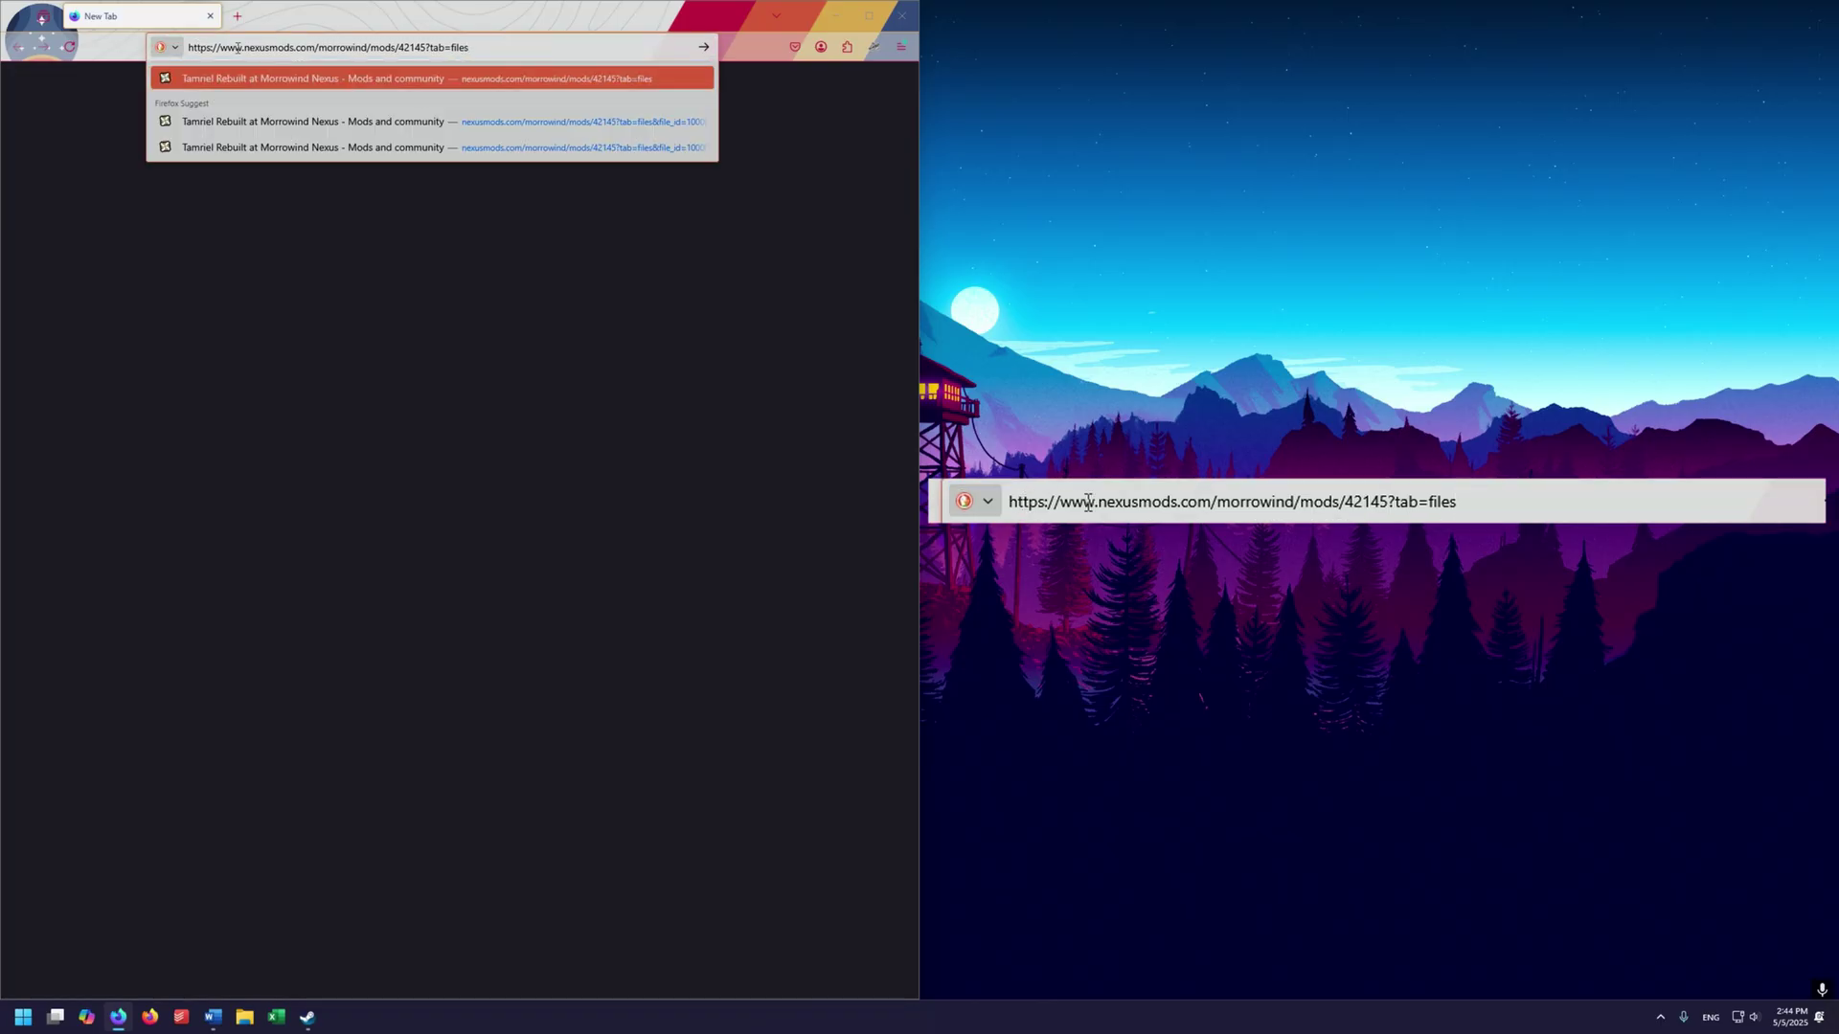
Step: Start the Slow Download of Tamriel Rebuilt 25.05.03 from Main files, then close Firefox
{"action": "key", "text": "Return"}
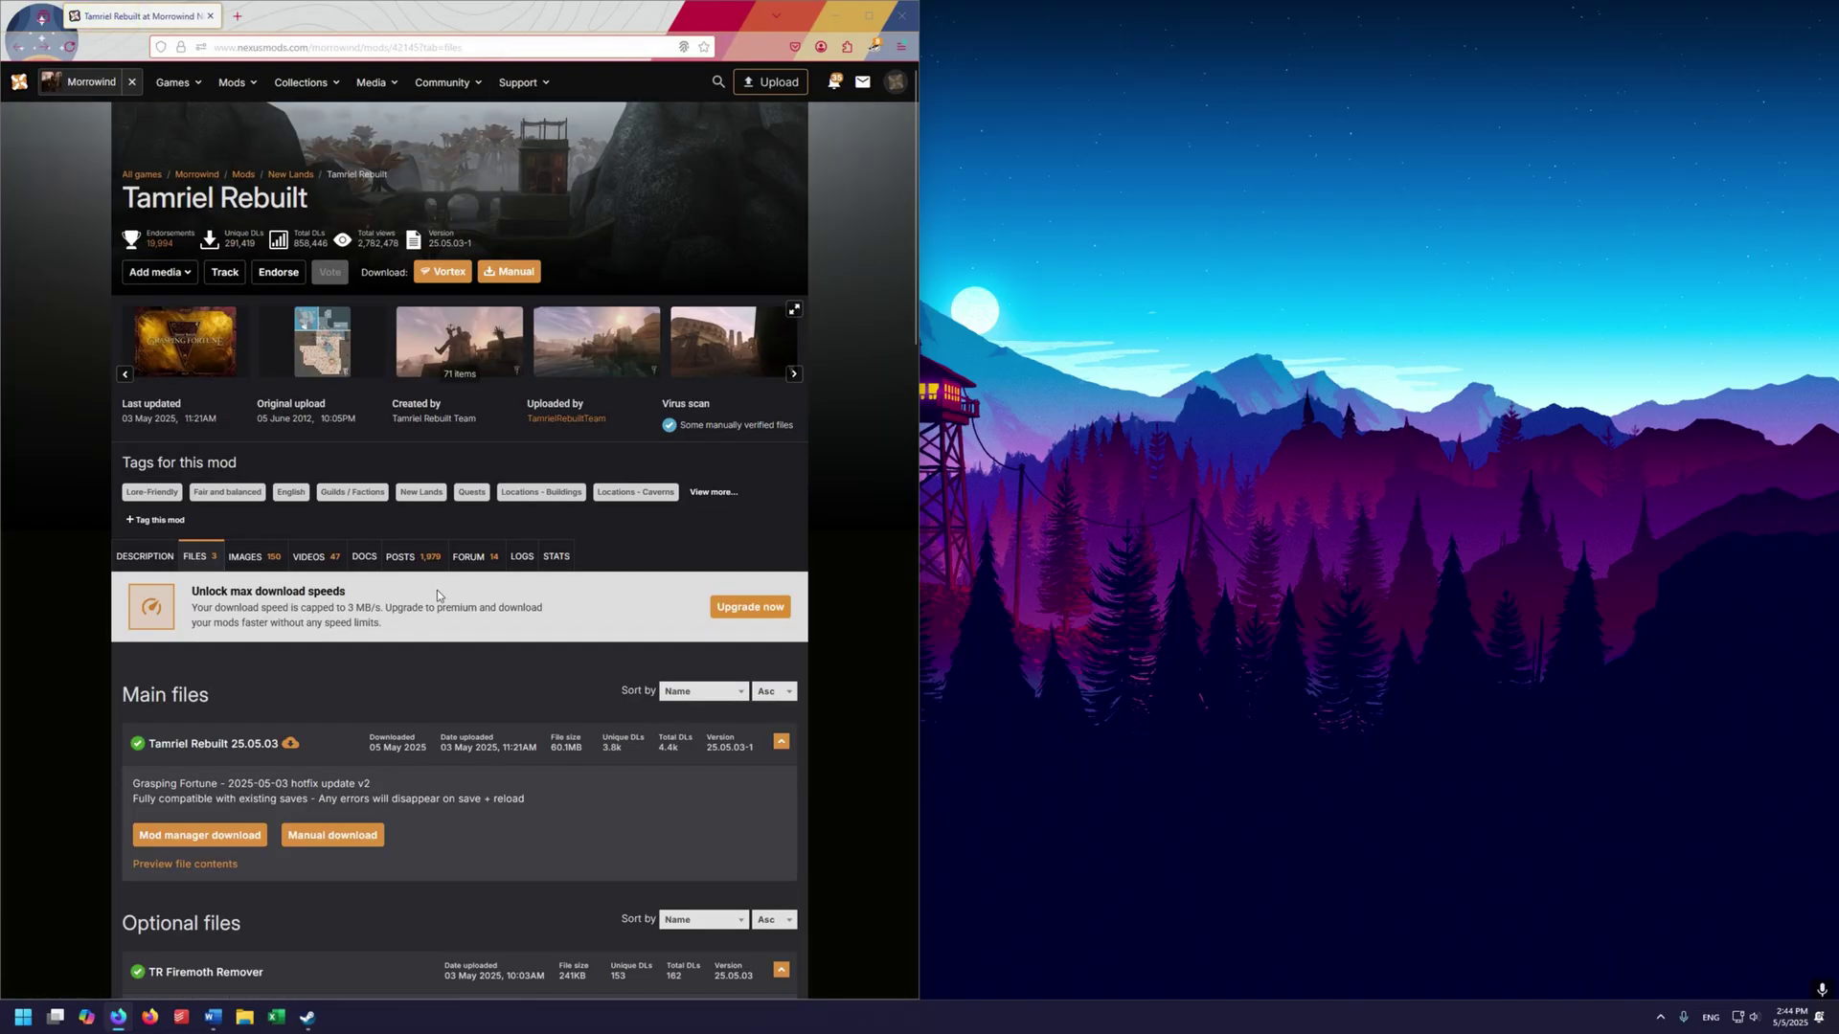
{"action": "scroll", "coordinate": [684, 531], "scroll_direction": "down", "scroll_amount": 2}
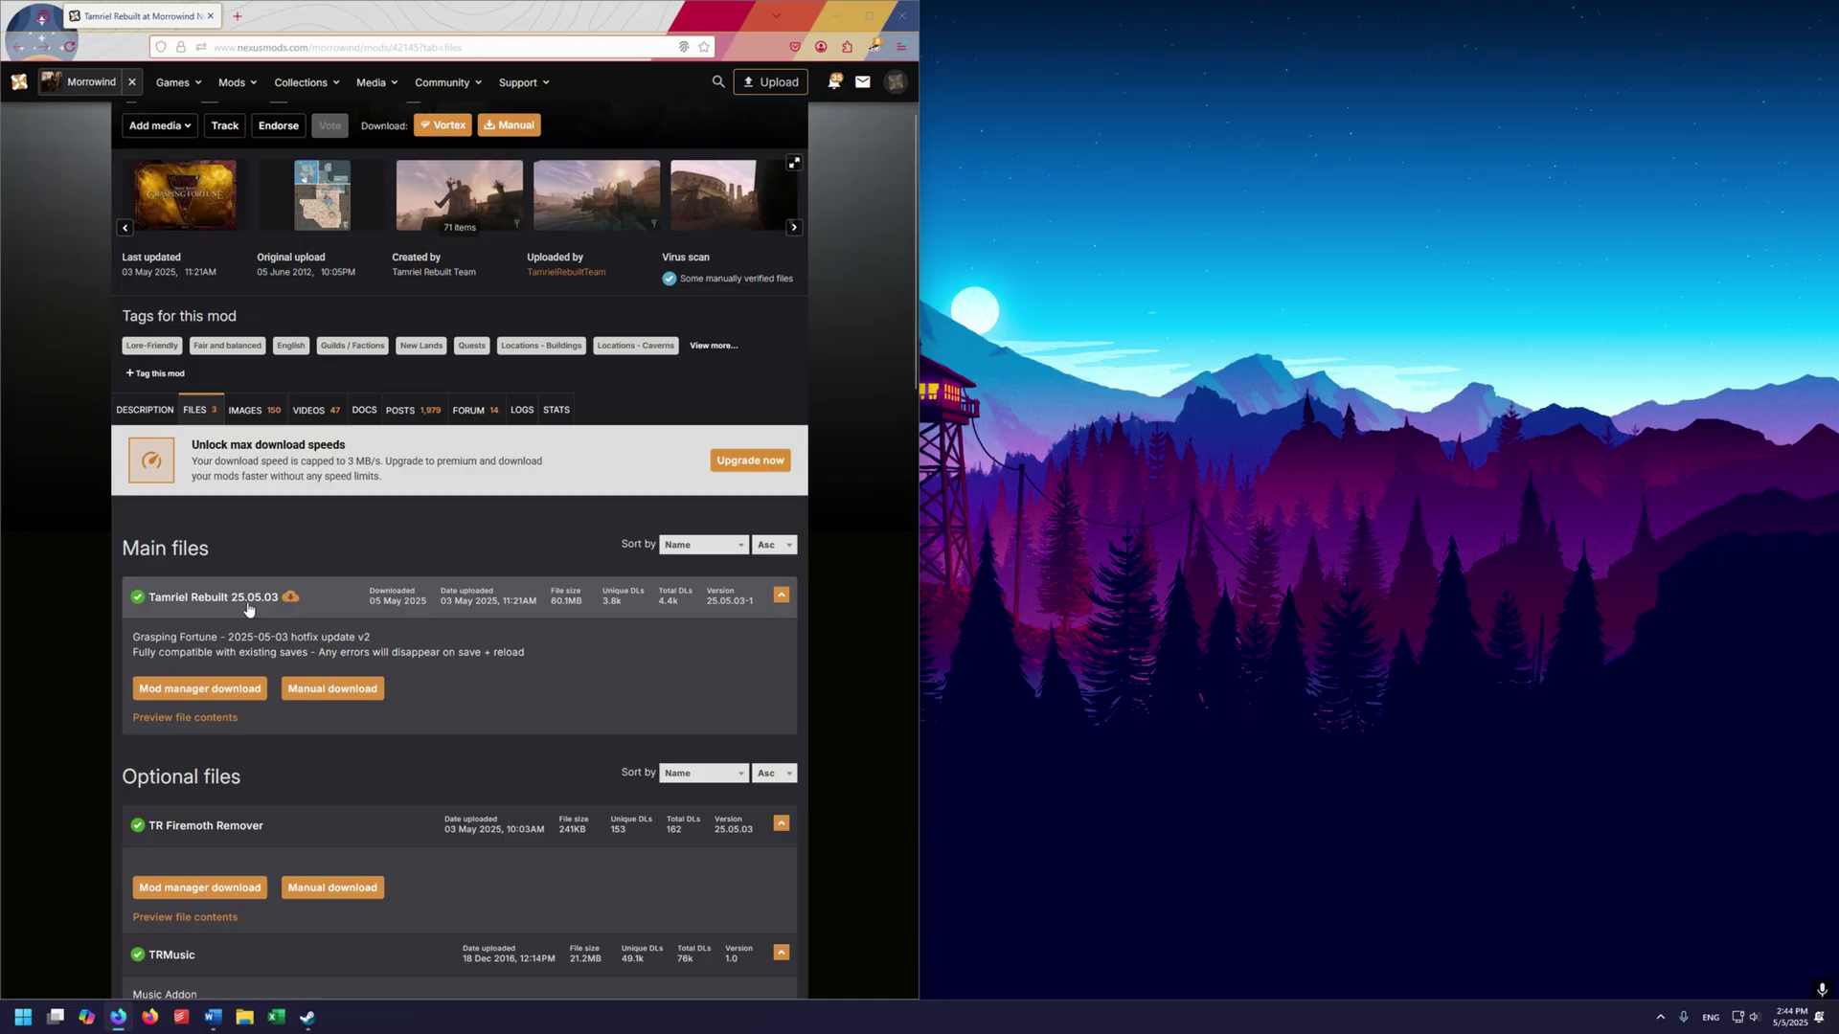
{"action": "left_click", "coordinate": [361, 698]}
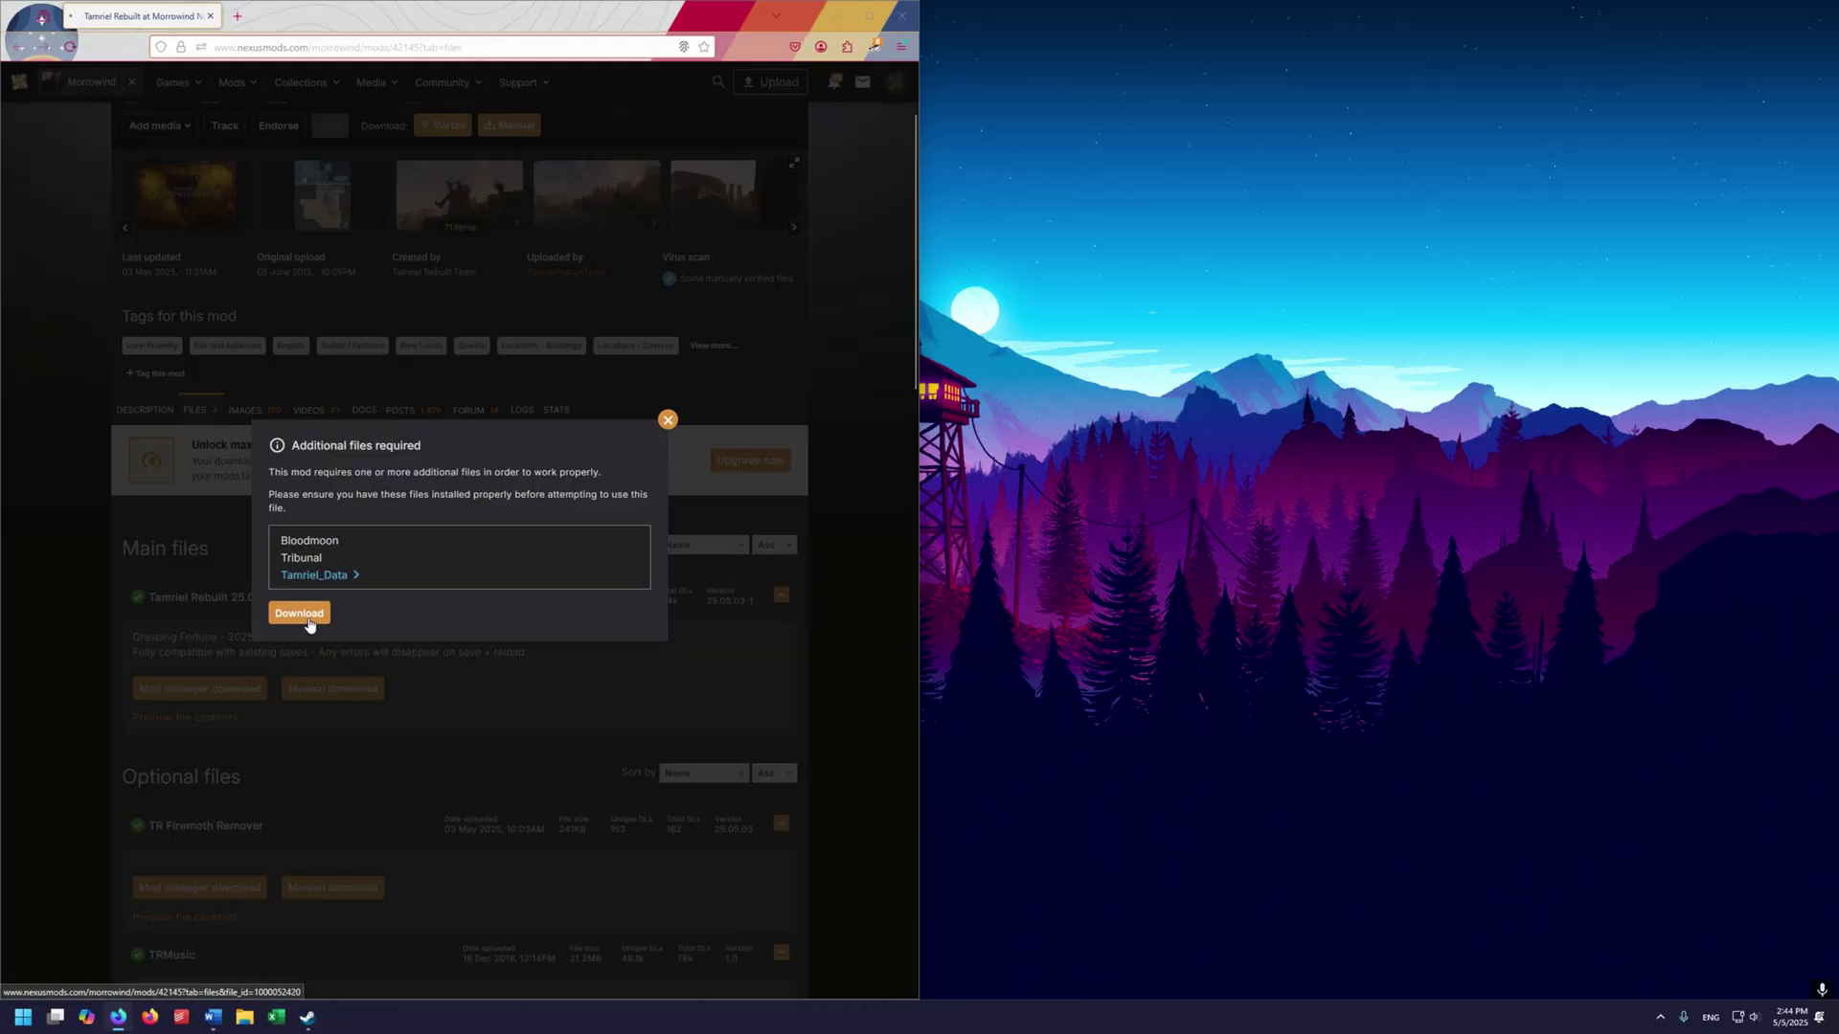
{"action": "left_click", "coordinate": [308, 618]}
{"action": "left_click", "coordinate": [554, 536]}
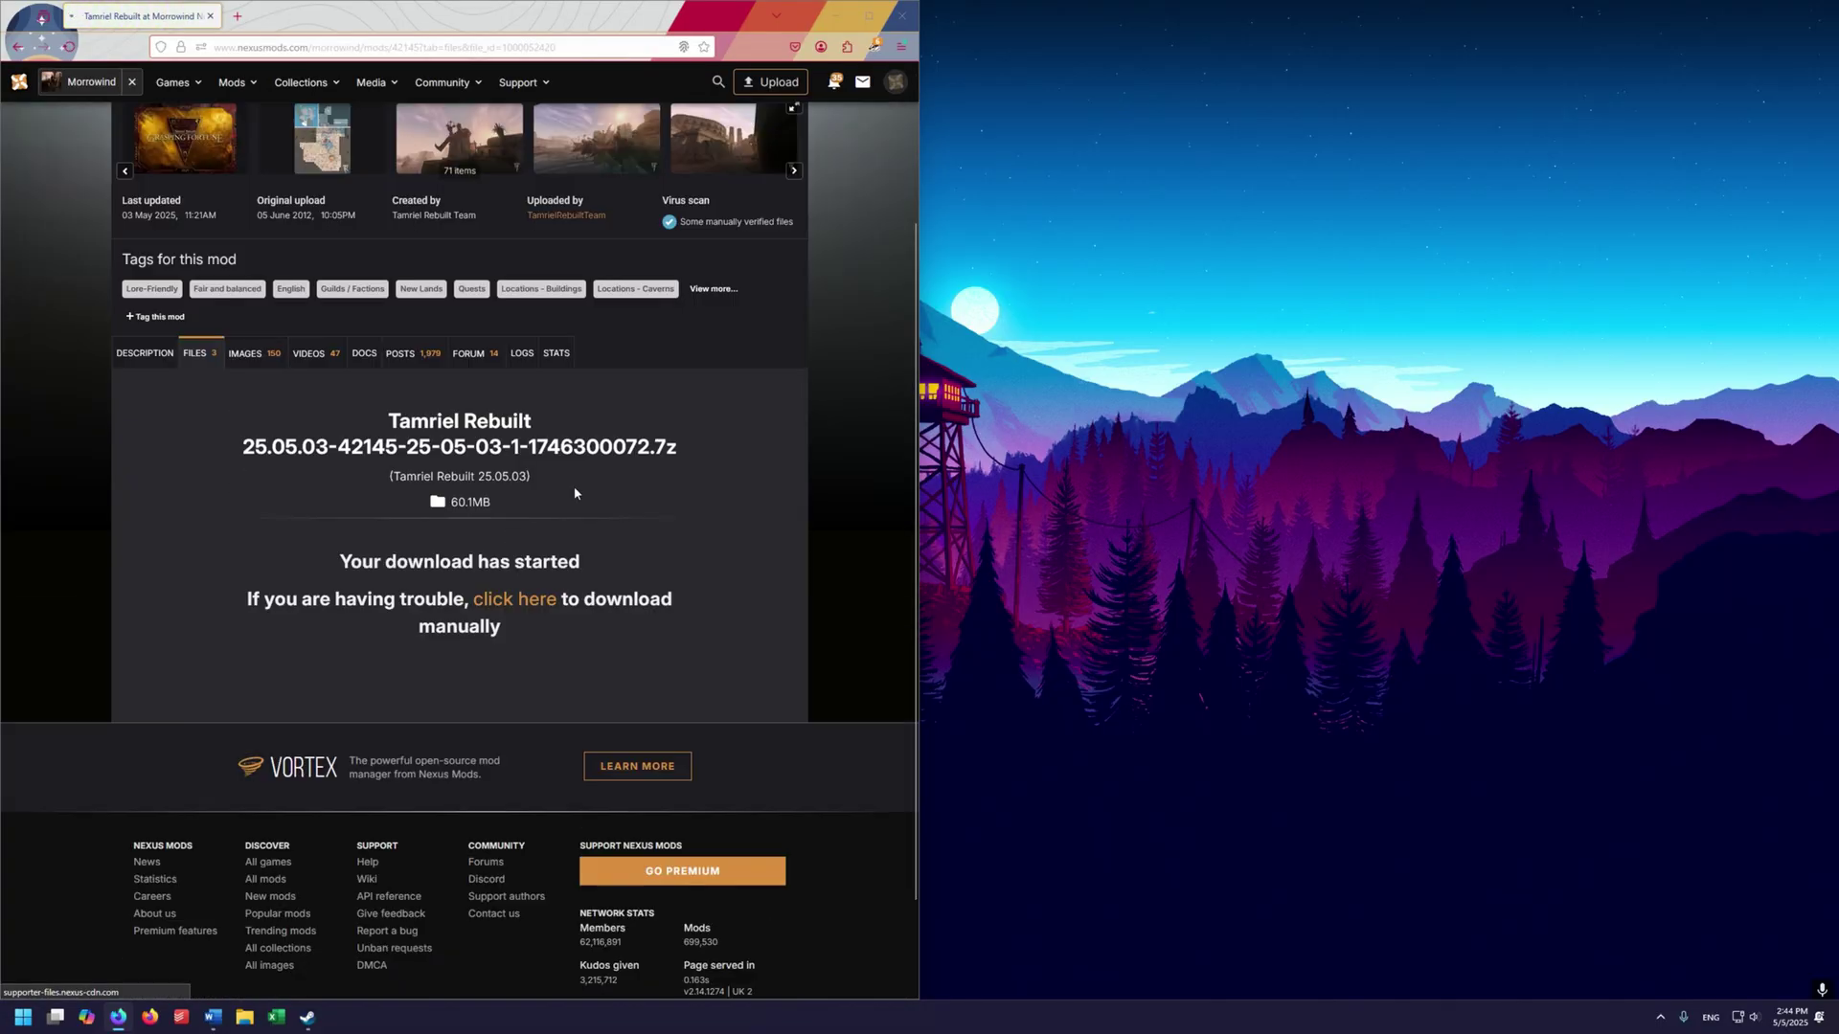
{"action": "left_click", "coordinate": [738, 428]}
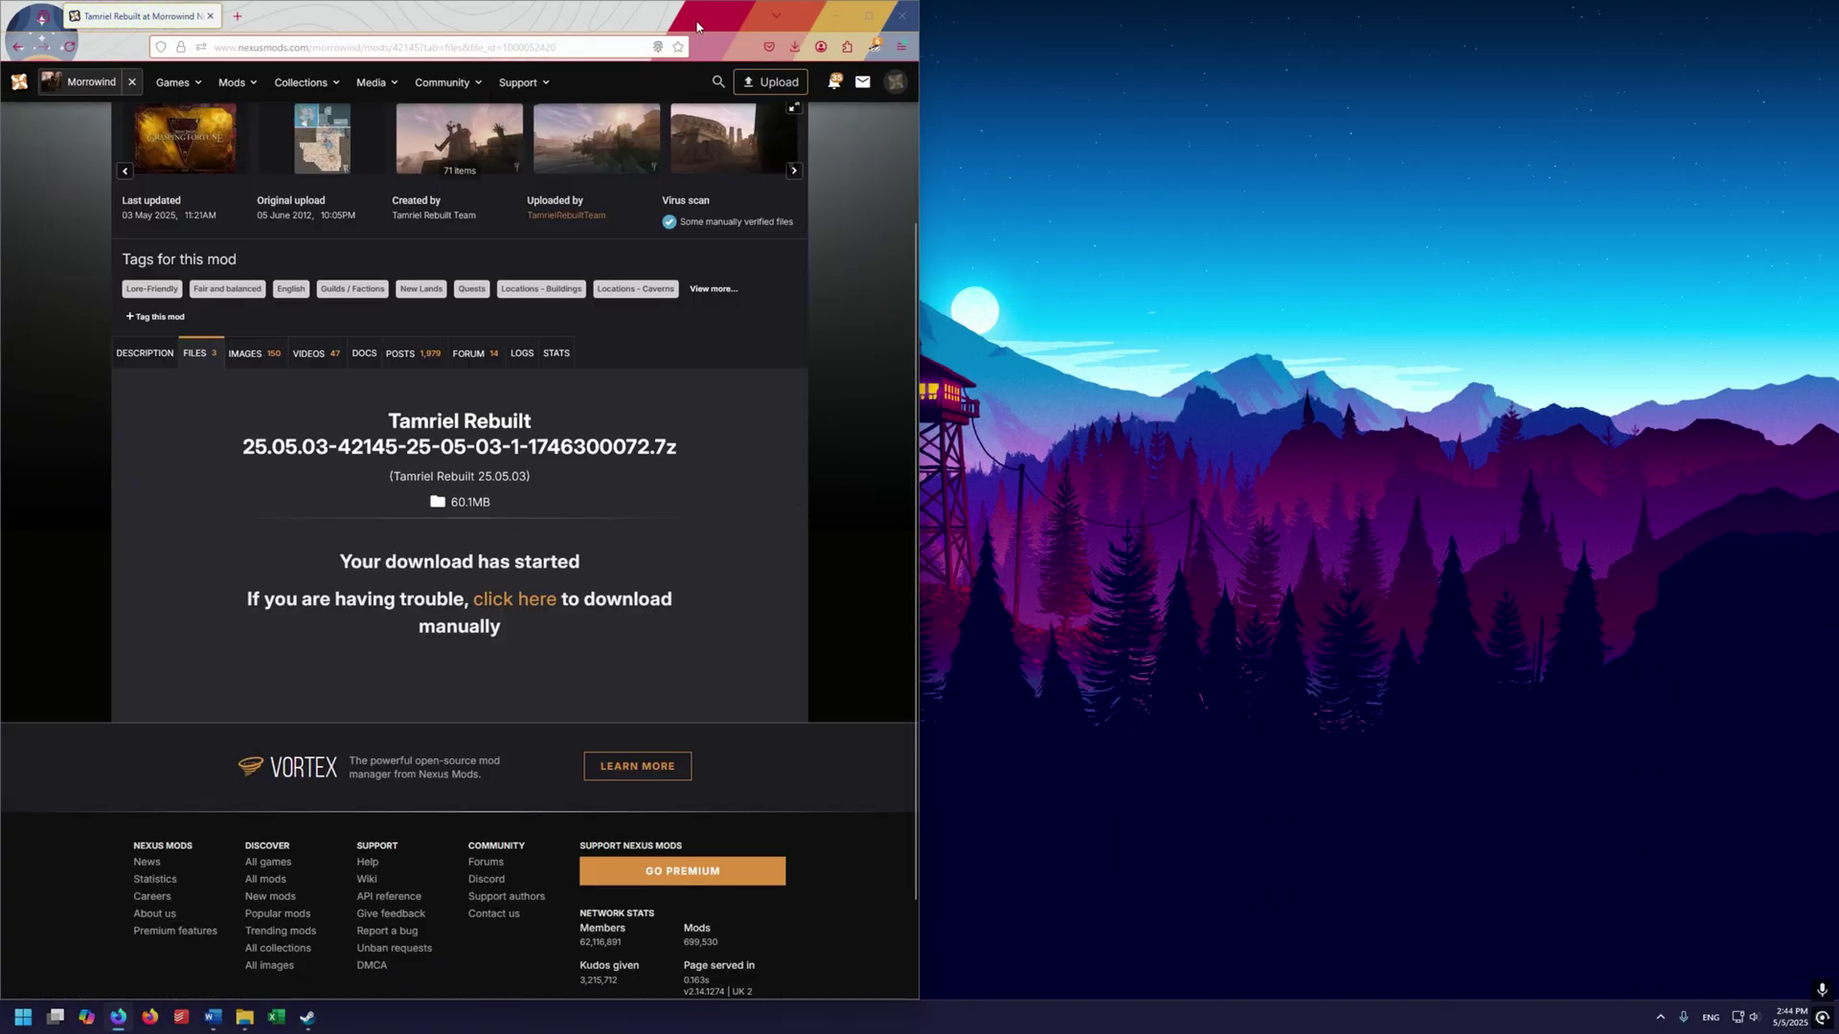
{"action": "left_click", "coordinate": [897, 20]}
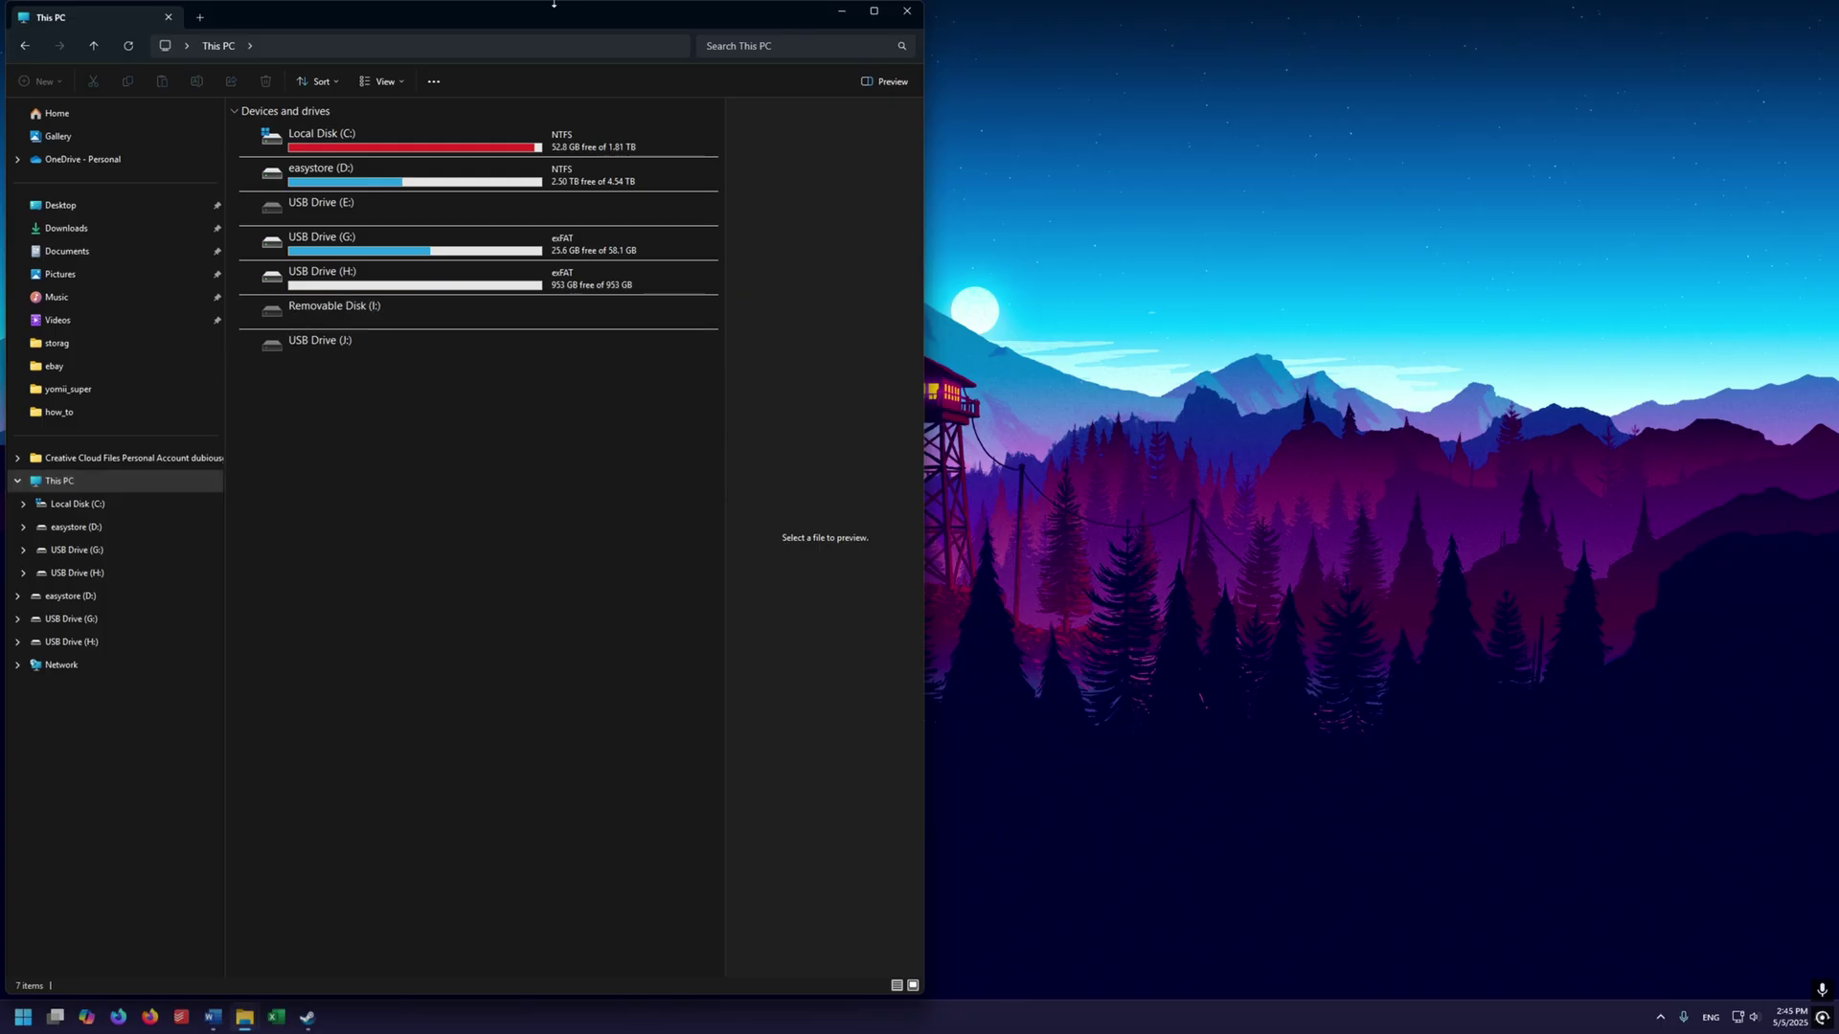
Step: Snap Explorer to the left half and open Local Disk (C:), showing the OpenMW 0.48.0 folder
{"action": "left_click_drag", "start_coordinate": [554, 4], "coordinate": [1, 291]}
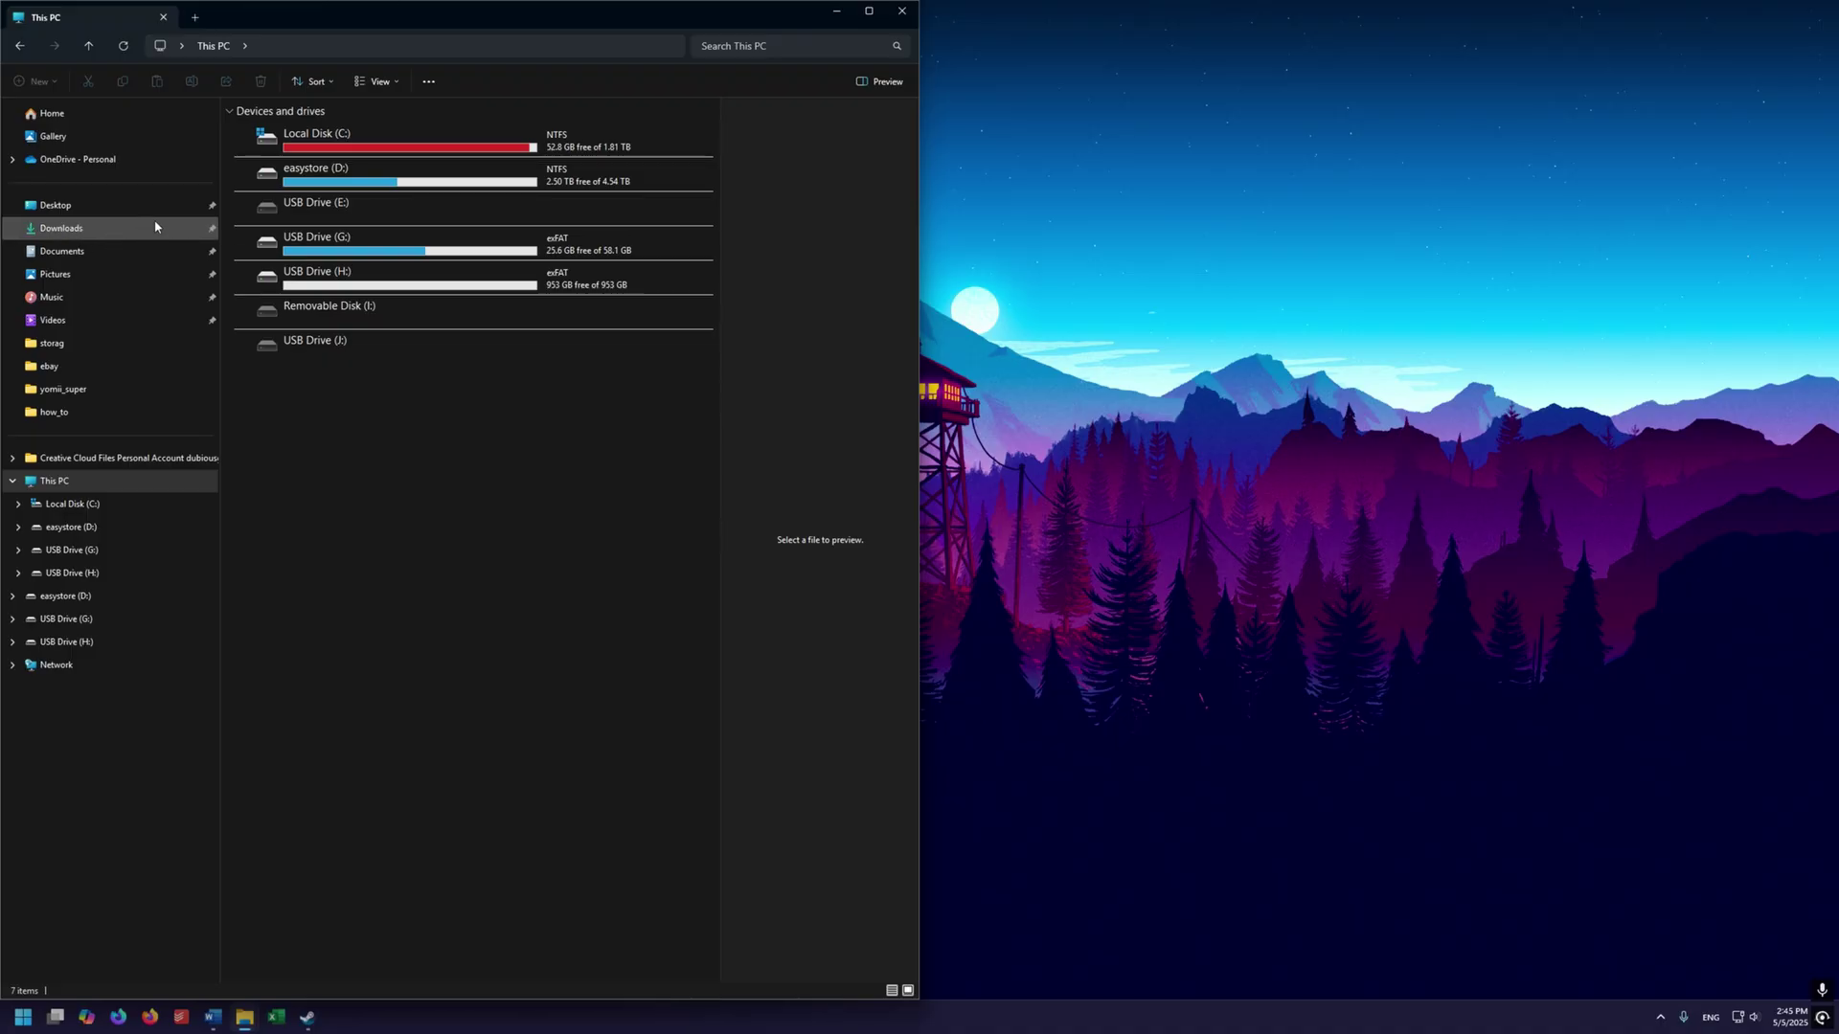
{"action": "double_click", "coordinate": [316, 139]}
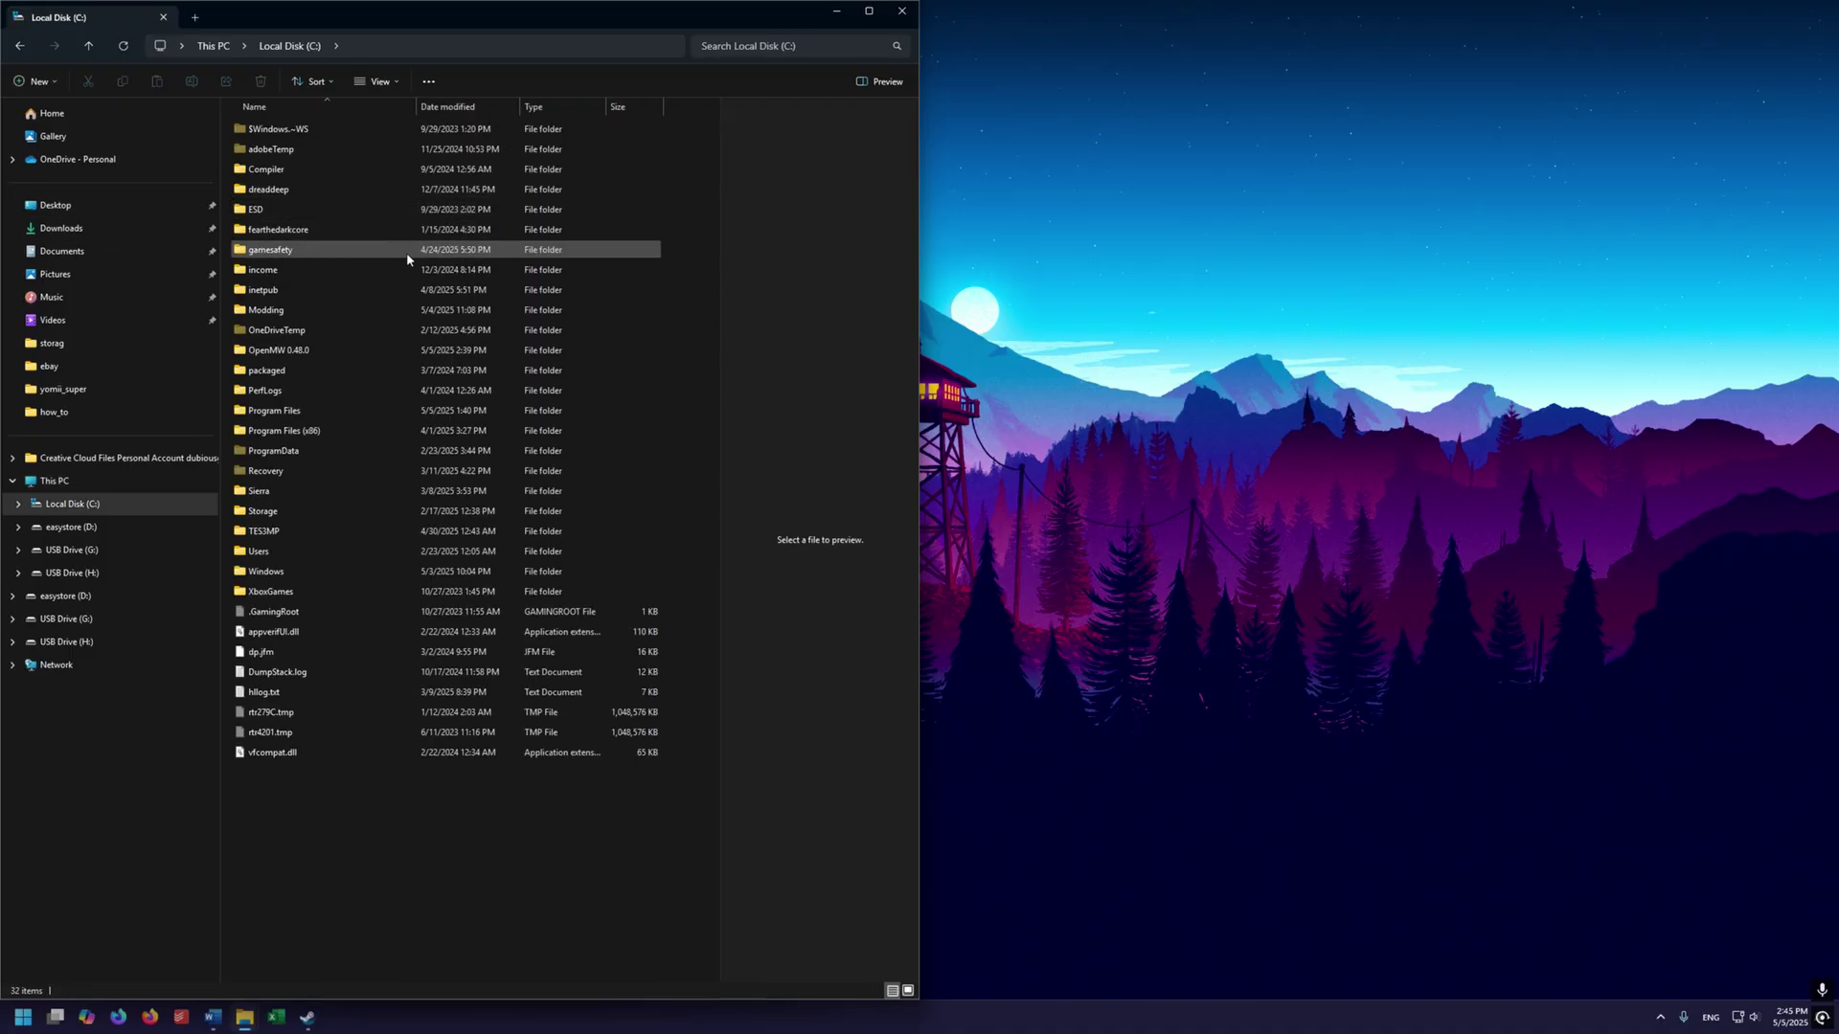
{"action": "left_click", "coordinate": [329, 353]}
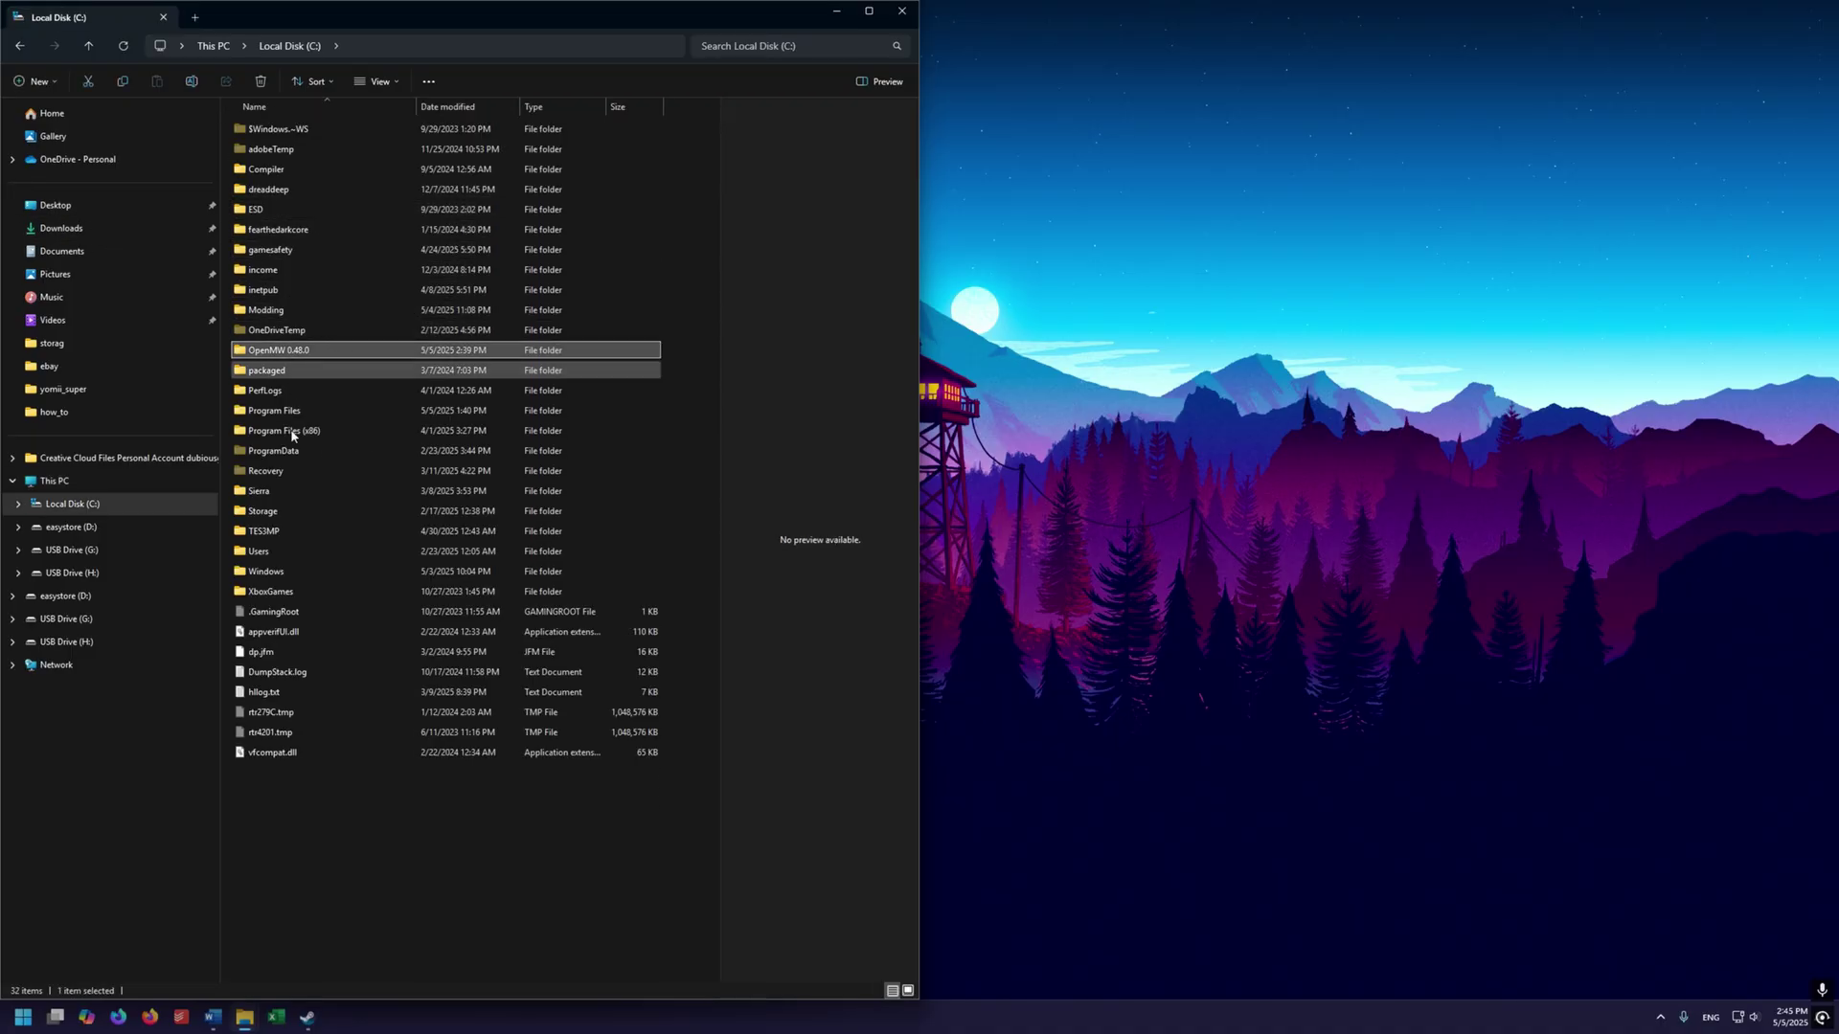
{"action": "left_click", "coordinate": [288, 838]}
Step: Create a folder named OpenMW_Mods on C: and open it
{"action": "right_click", "coordinate": [359, 786]}
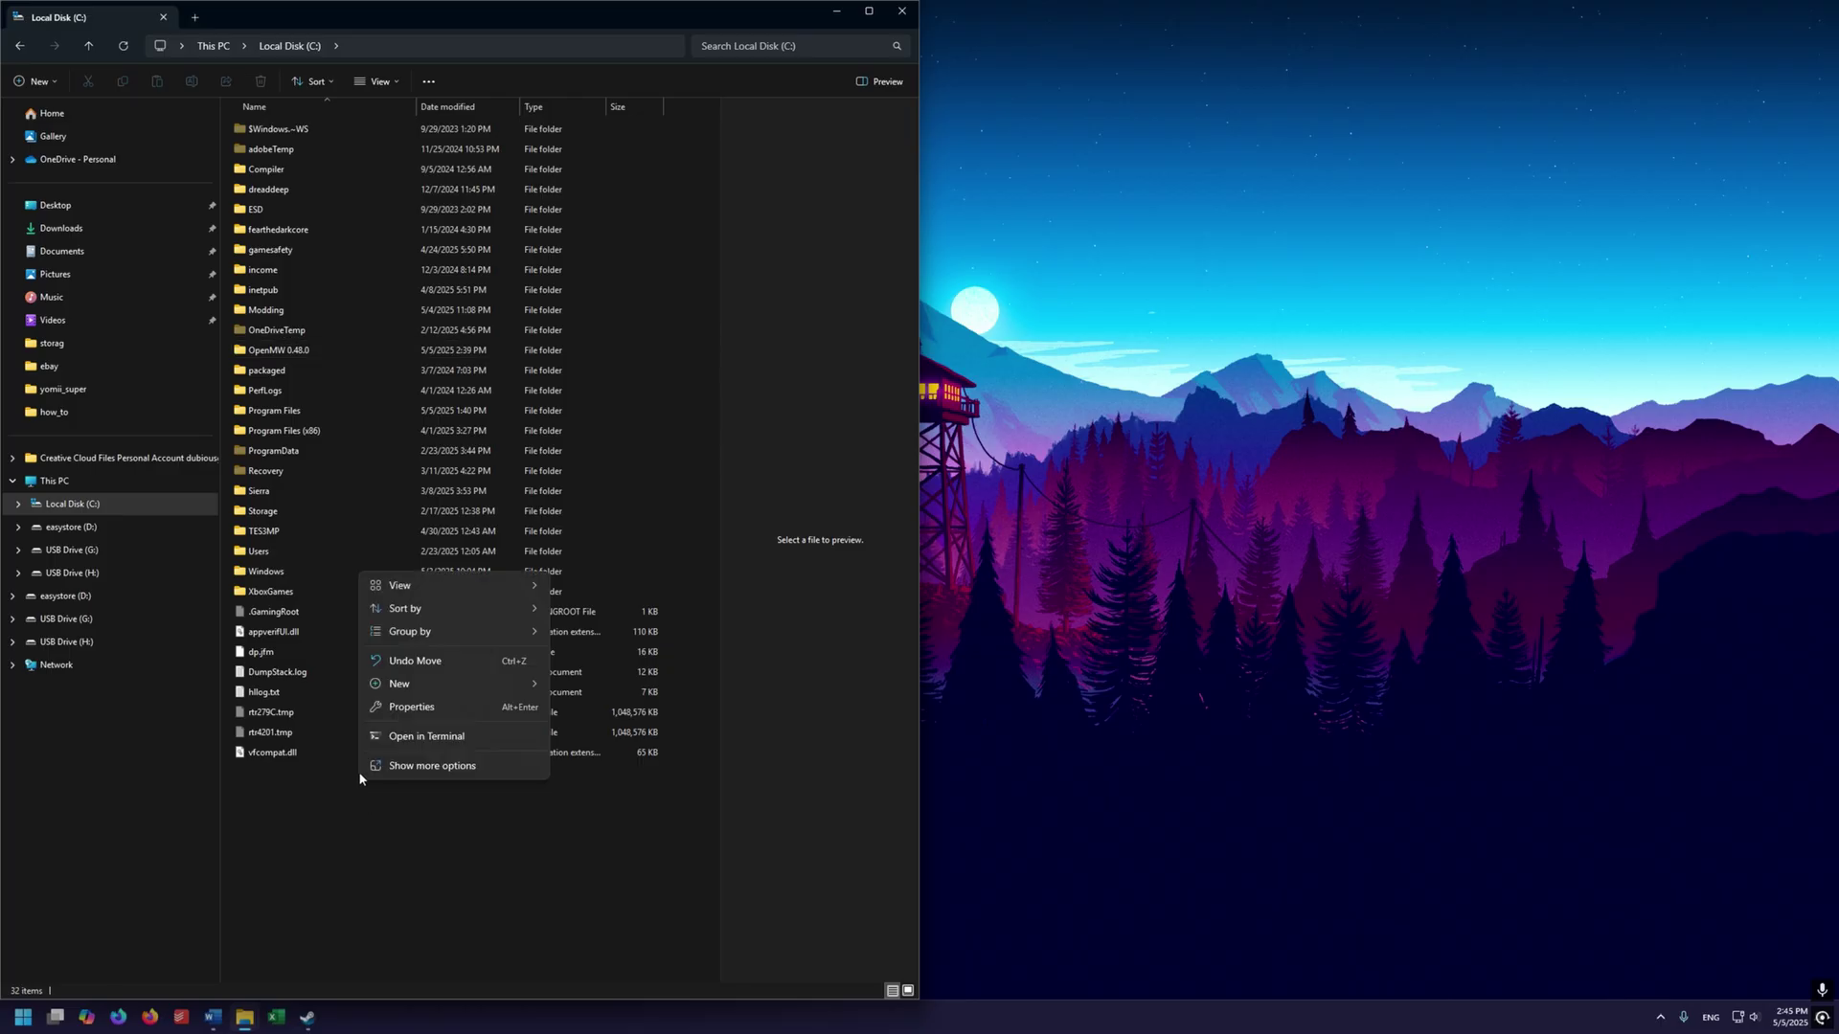
{"action": "mouse_move", "coordinate": [421, 683]}
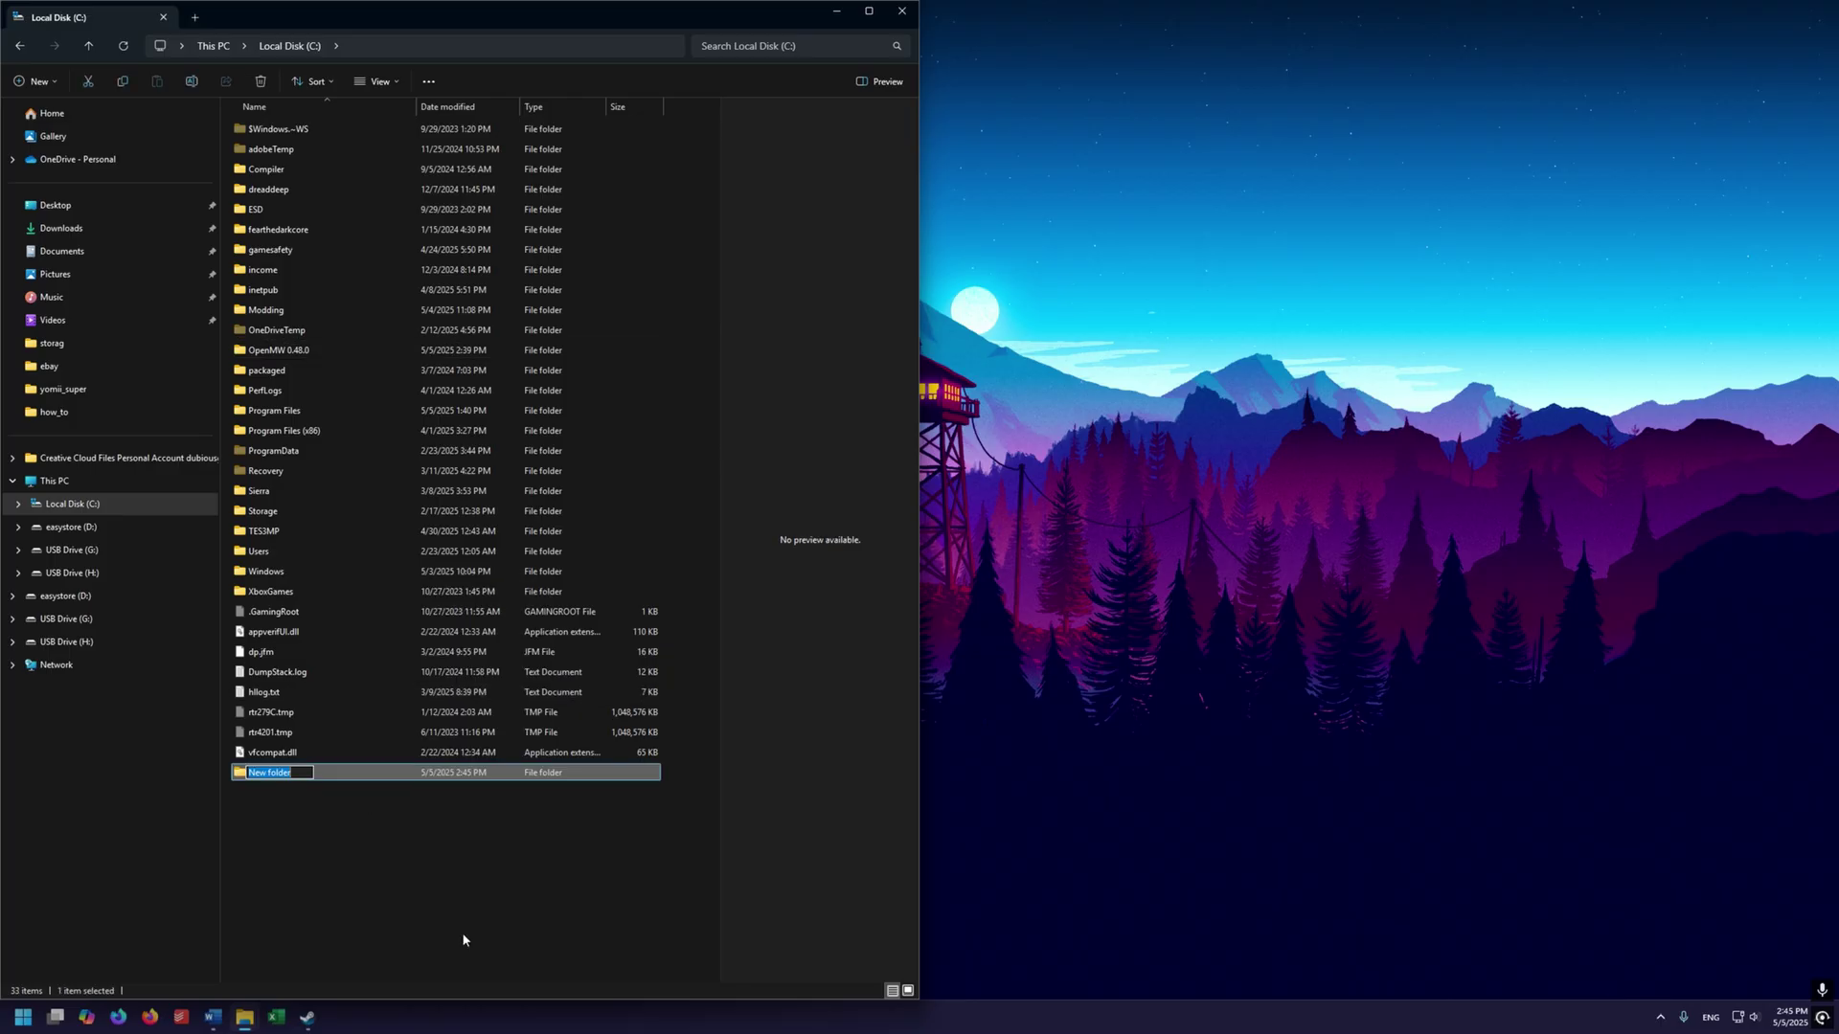
{"action": "type", "text": "OpenMW_Mods"}
{"action": "key", "text": "Return"}
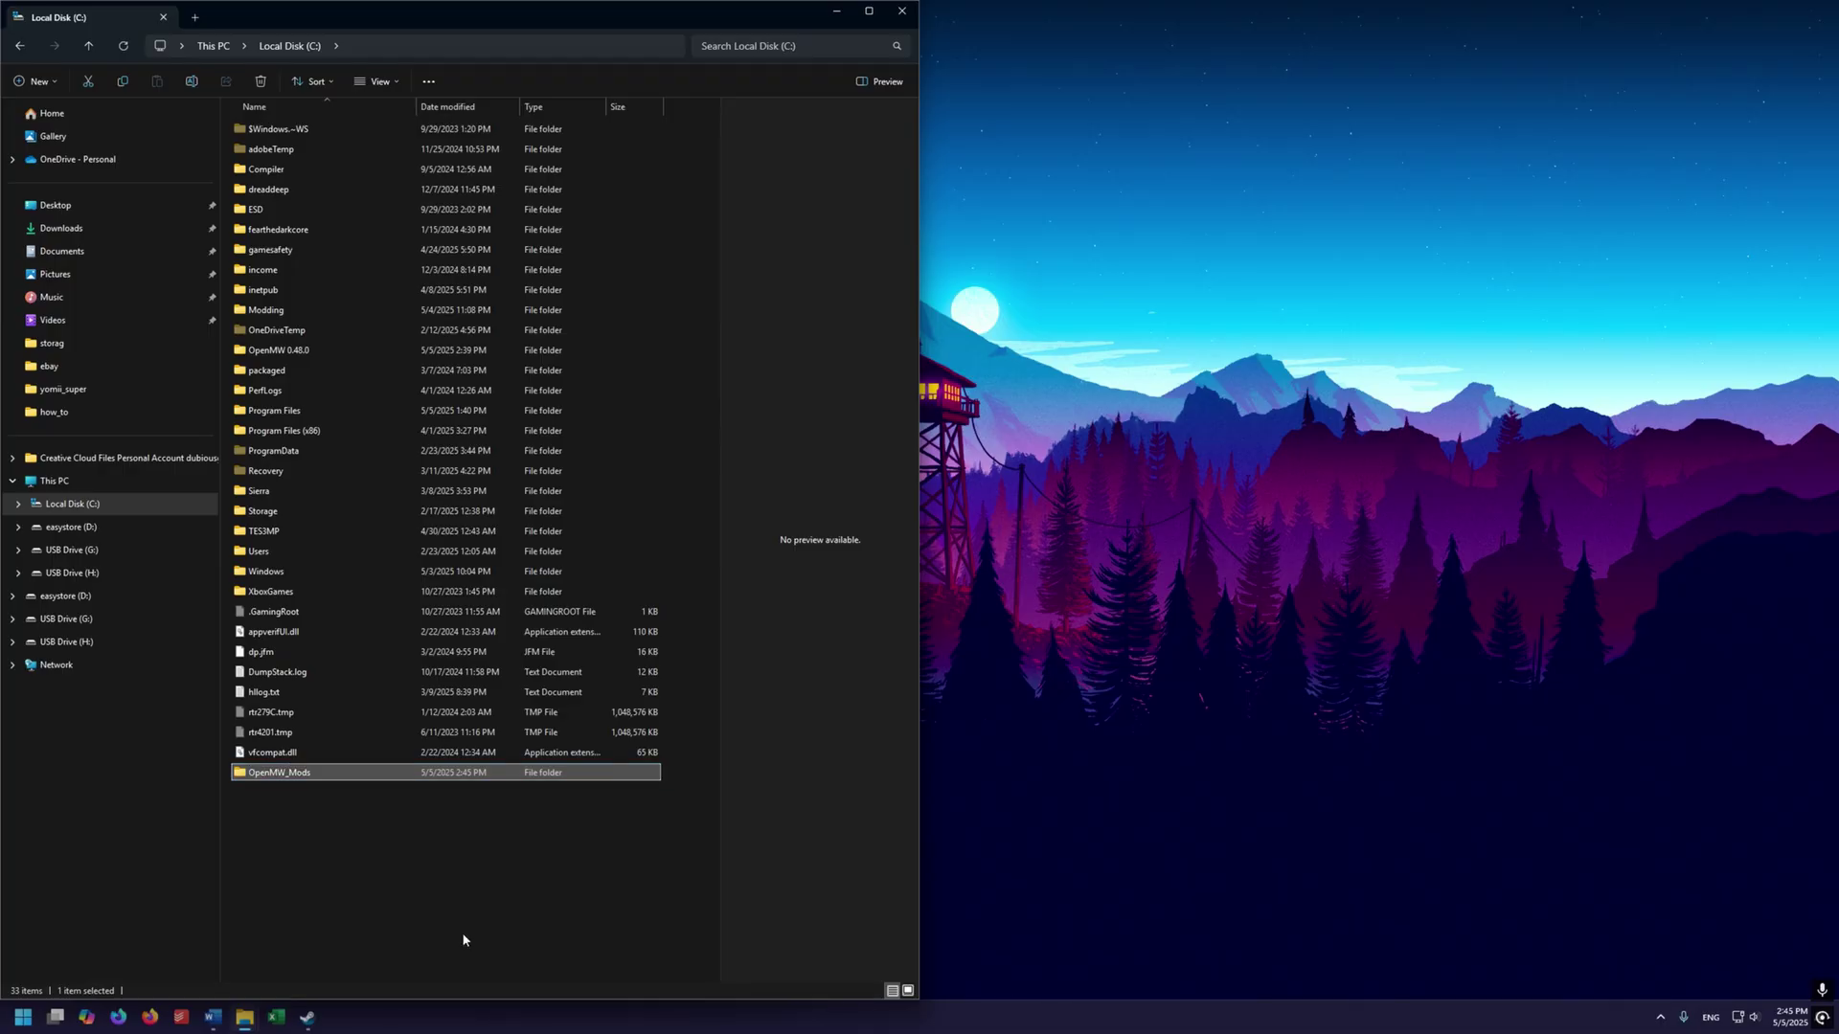
{"action": "double_click", "coordinate": [469, 774]}
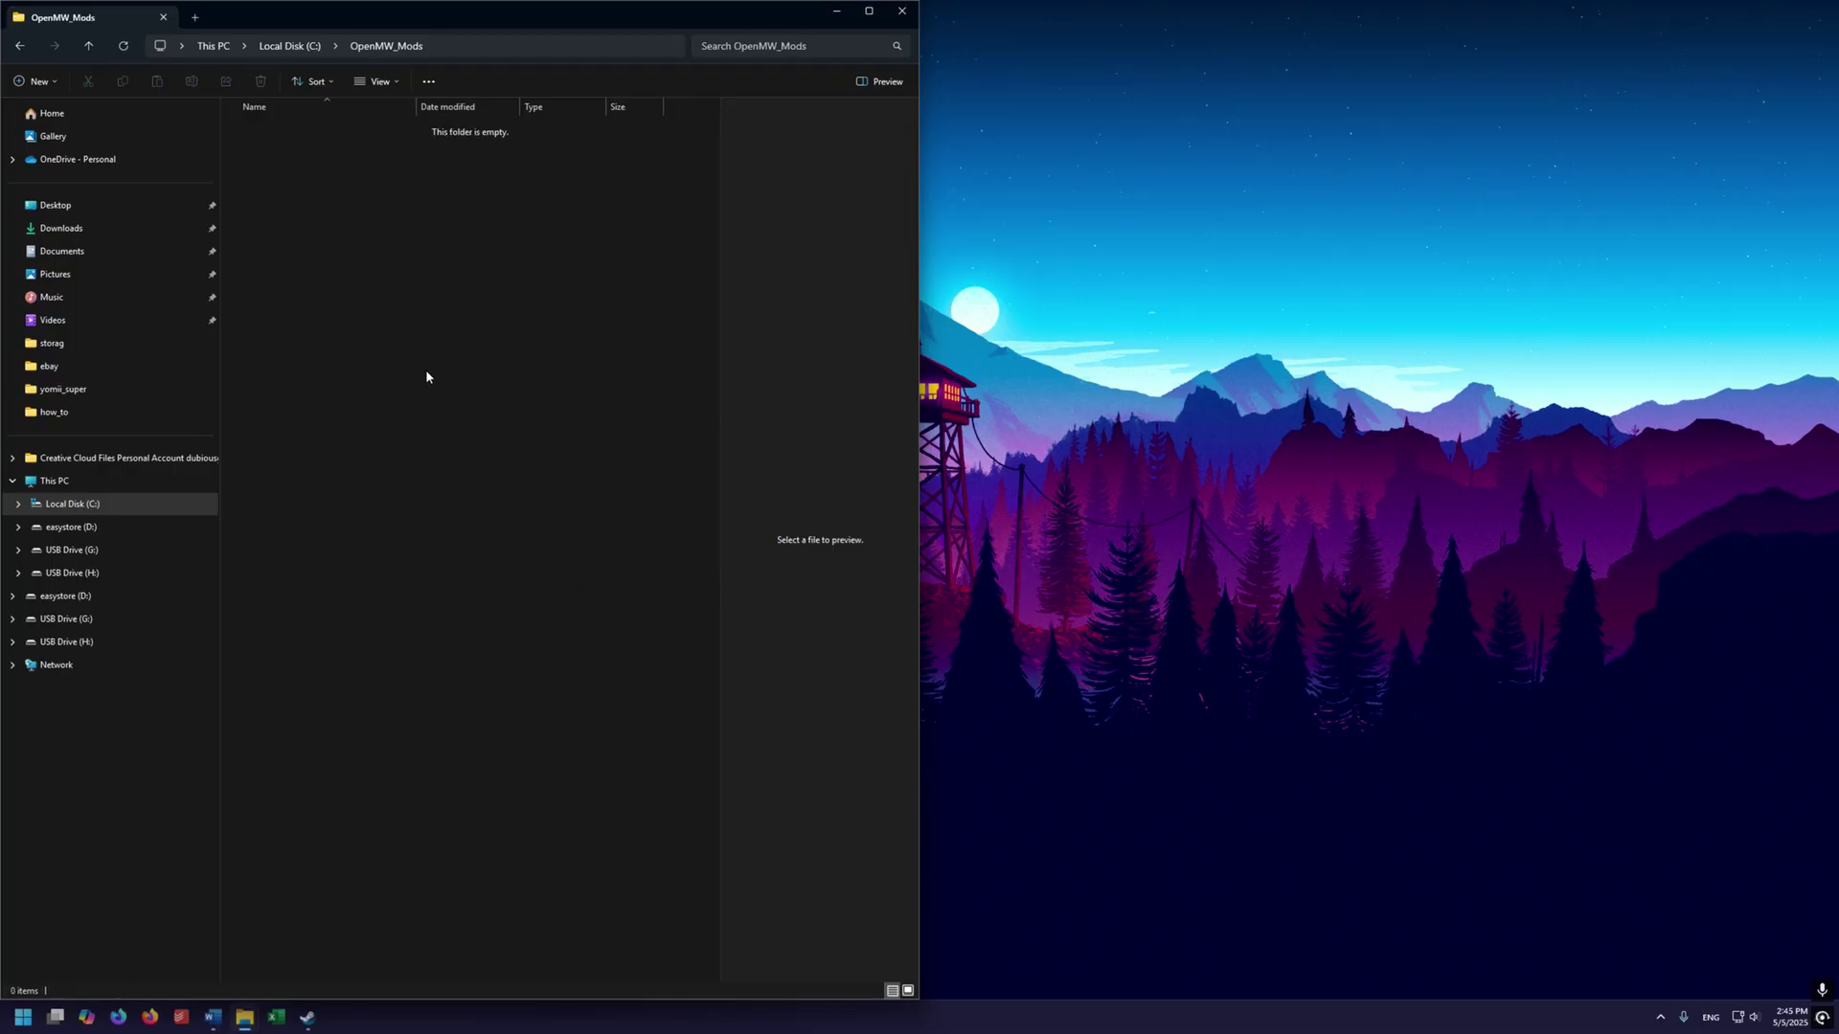
Step: Add two subfolders, tamriel_data and tamriel_rebuilt, inside OpenMW_Mods
{"action": "right_click", "coordinate": [350, 248]}
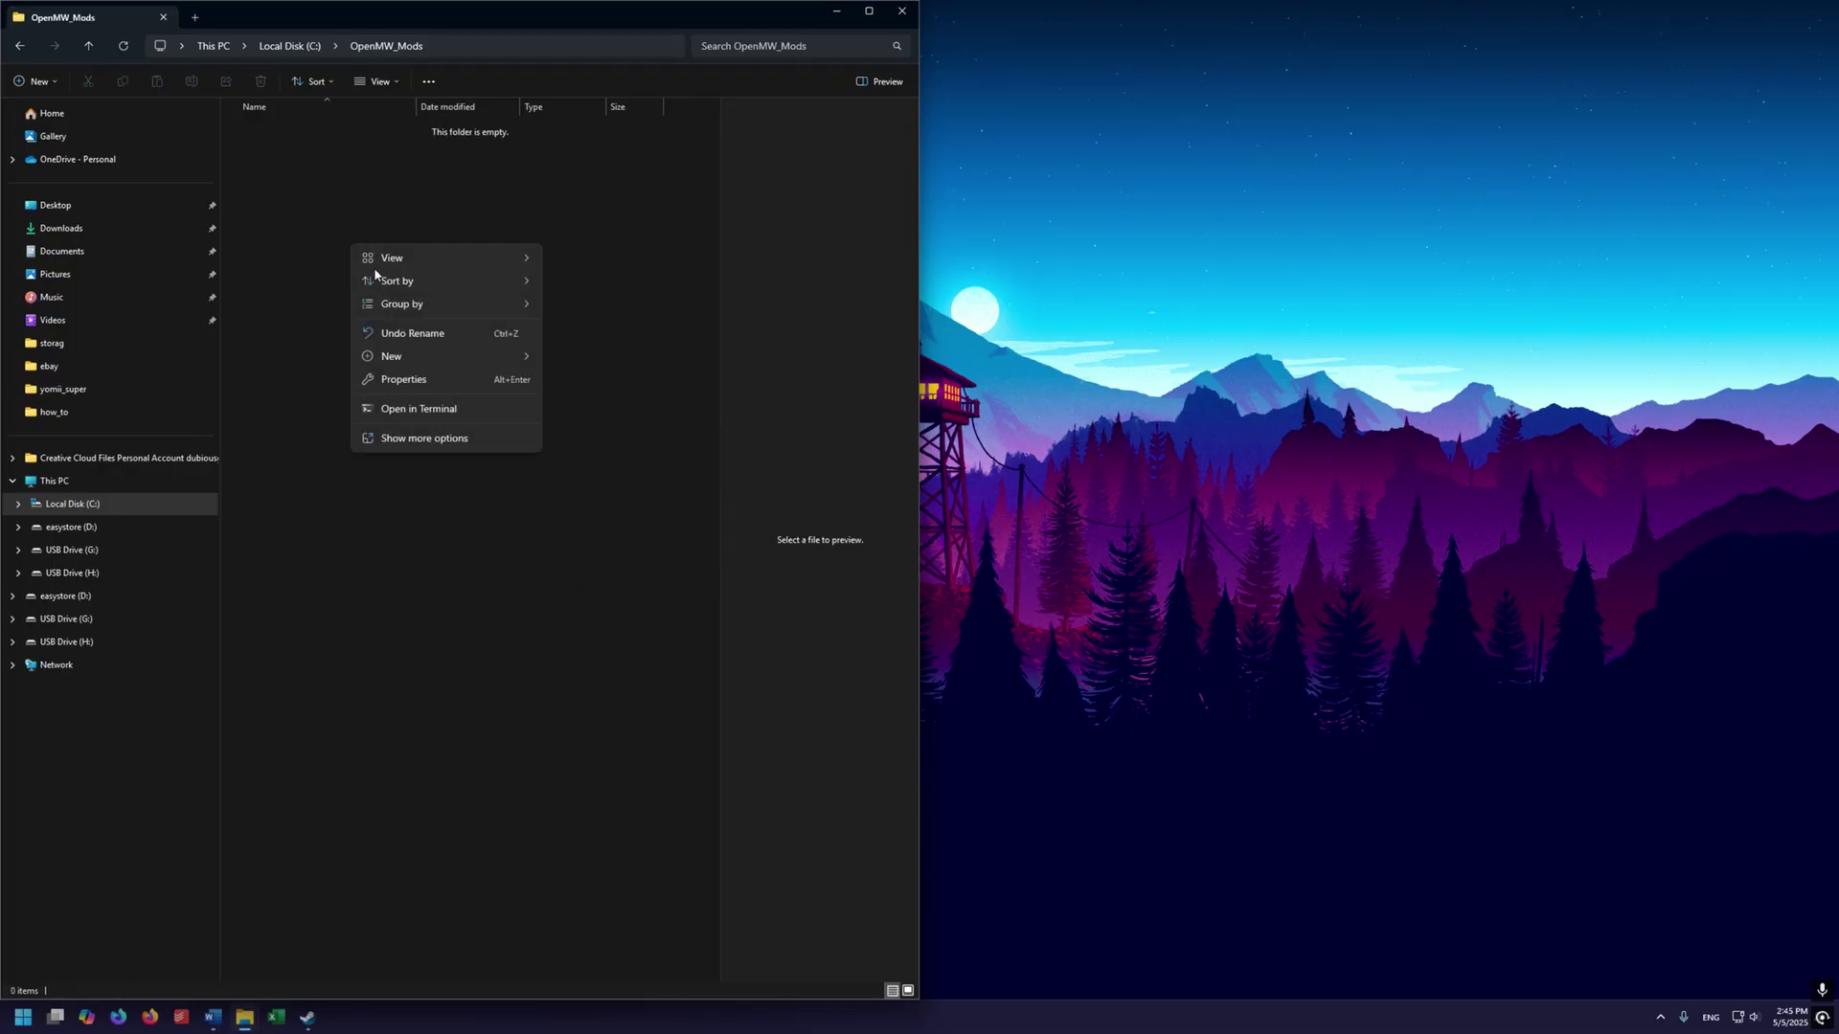
{"action": "mouse_move", "coordinate": [437, 356]}
{"action": "left_click", "coordinate": [578, 360]}
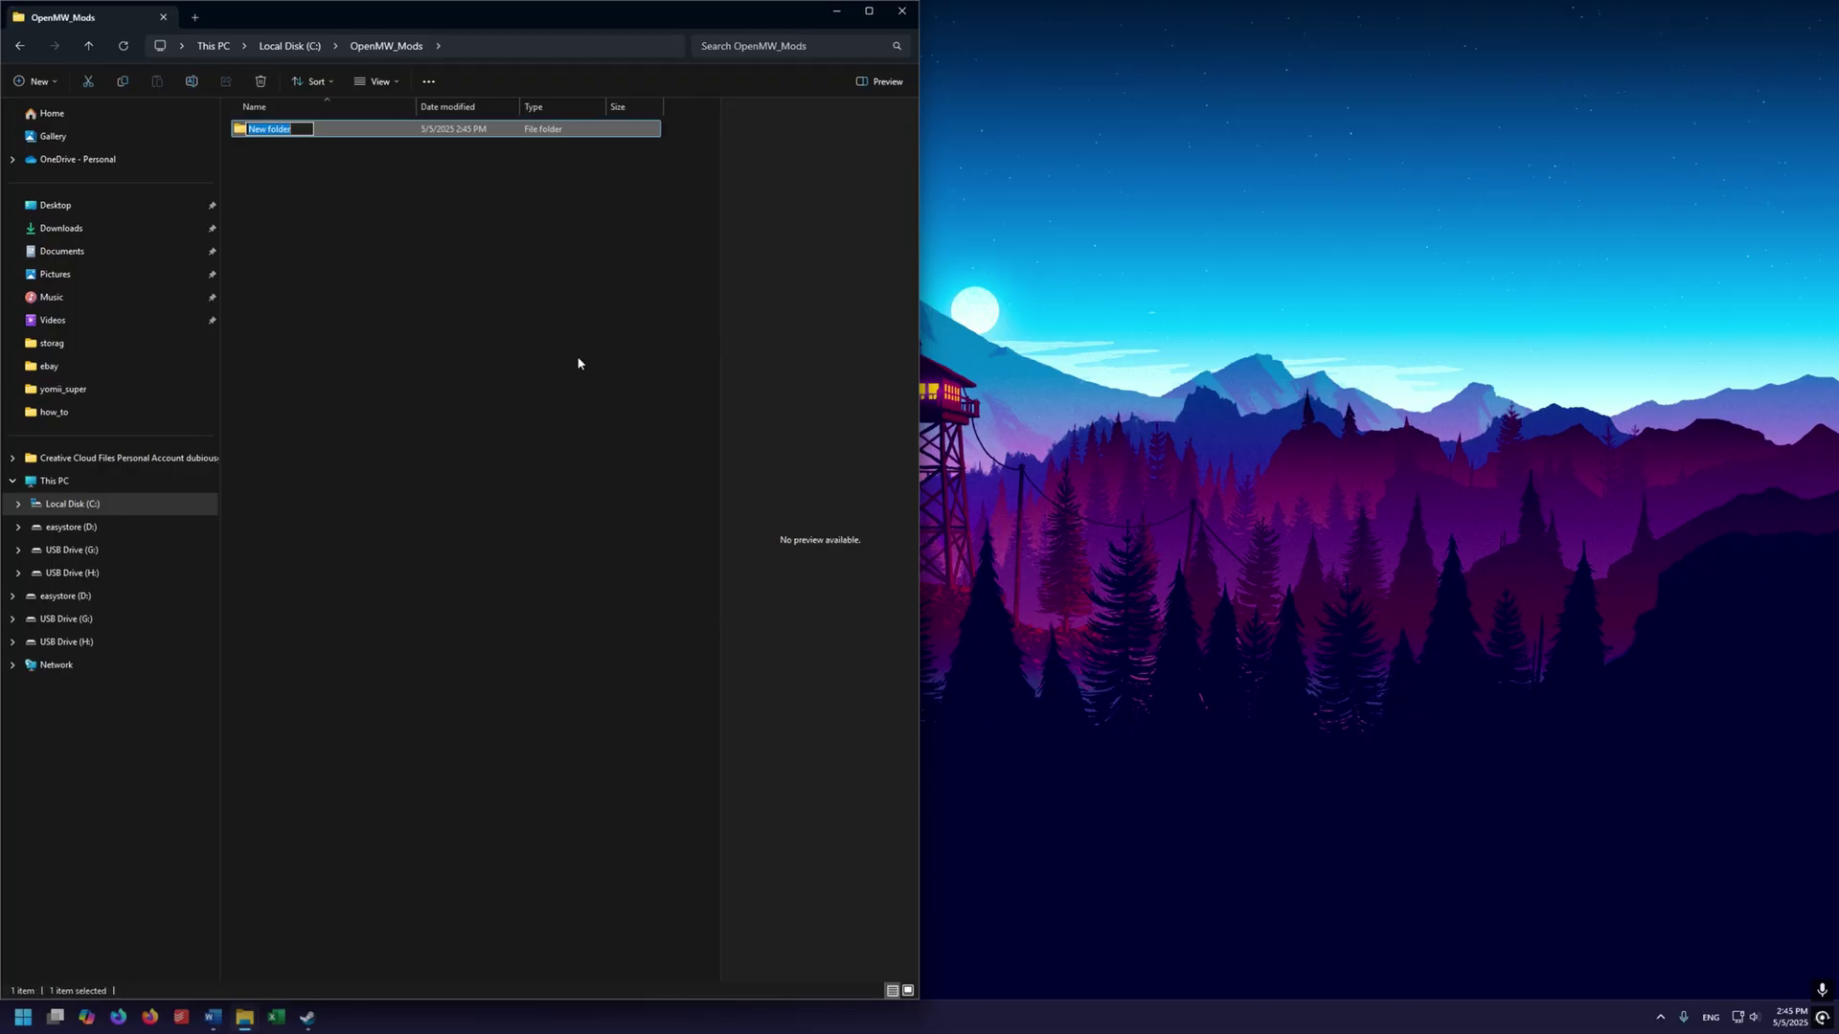
{"action": "type", "text": "tamriel"}
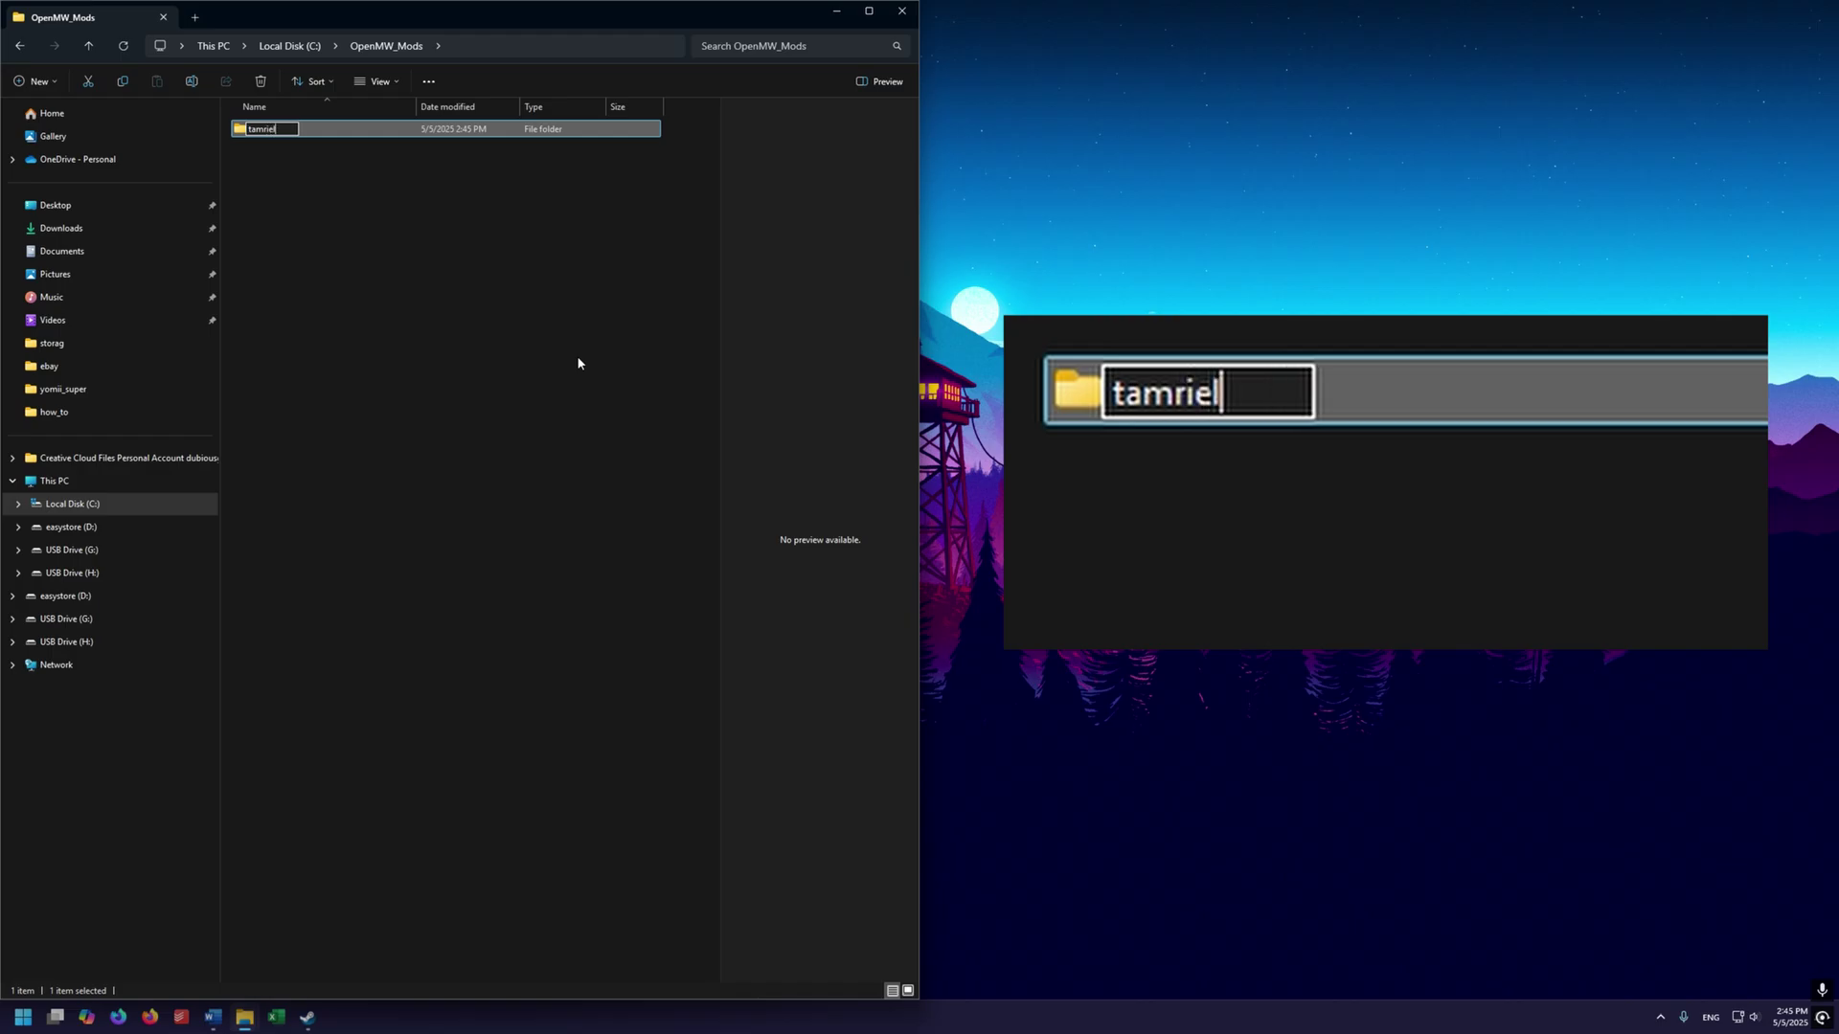
{"action": "type", "text": "_data"}
{"action": "key", "text": "Return"}
{"action": "right_click", "coordinate": [266, 157]}
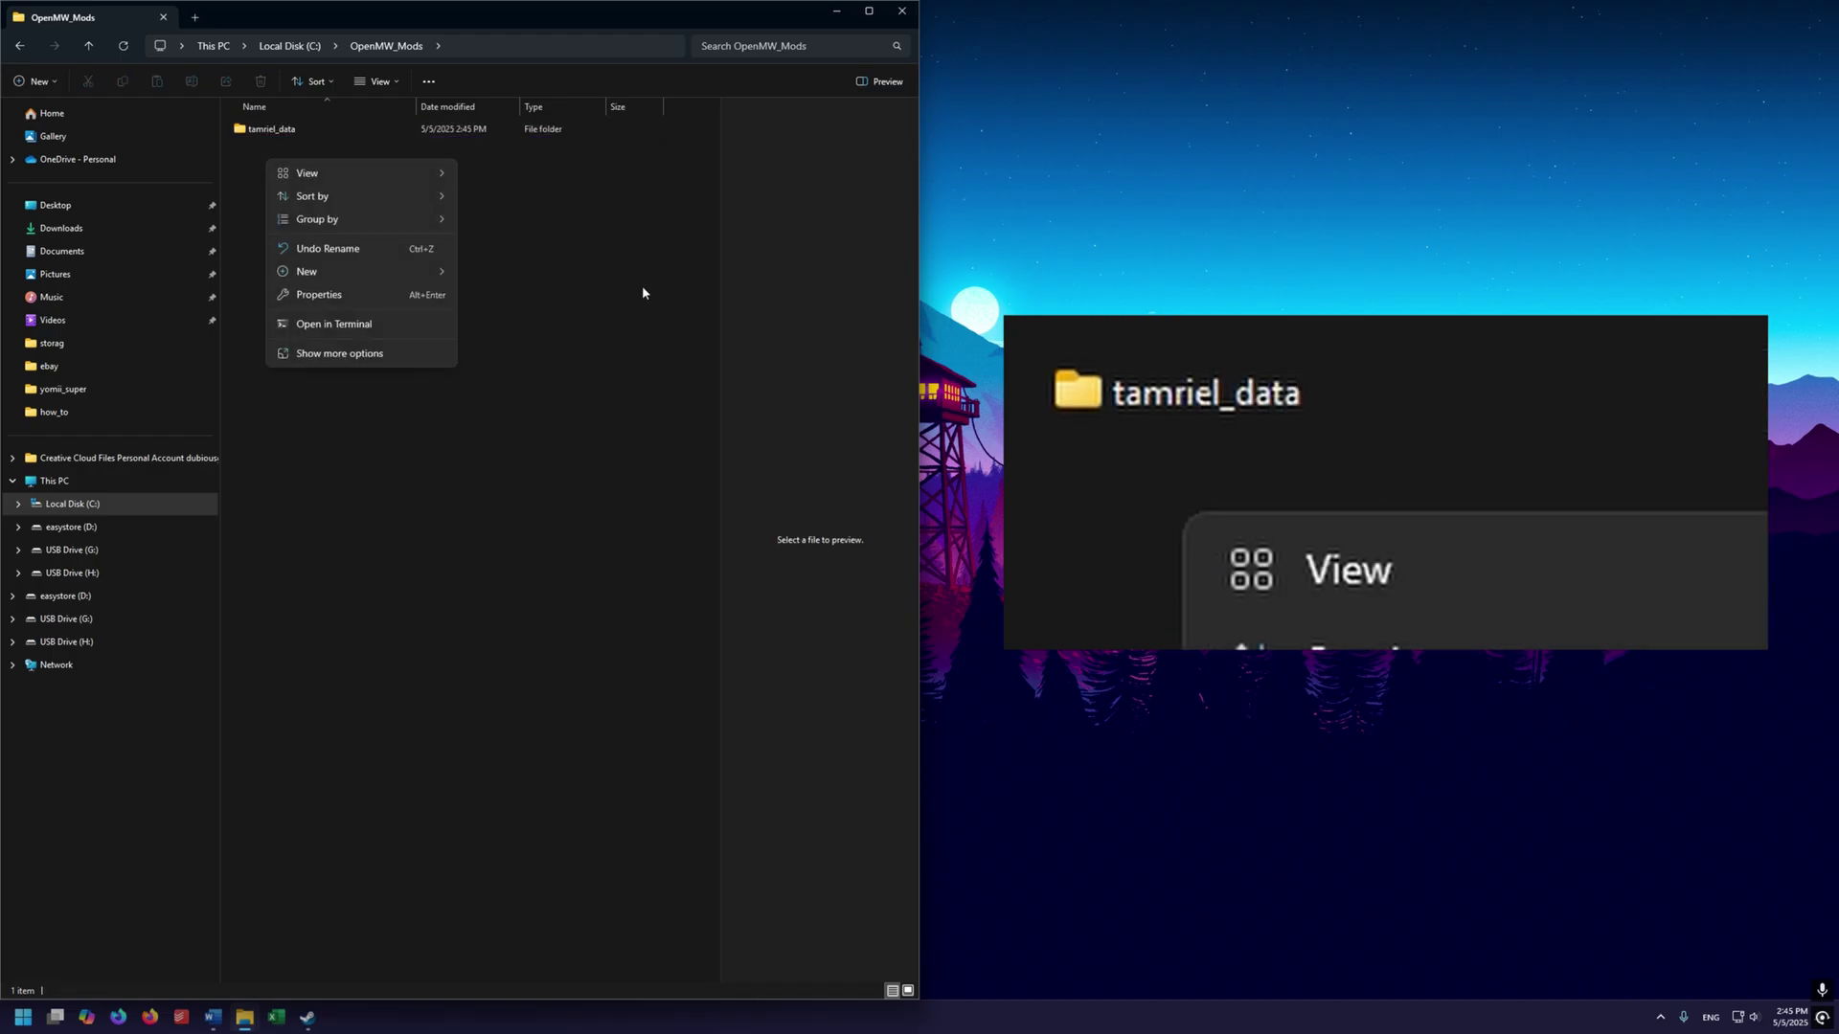
{"action": "mouse_move", "coordinate": [439, 267]}
{"action": "left_click", "coordinate": [509, 276]}
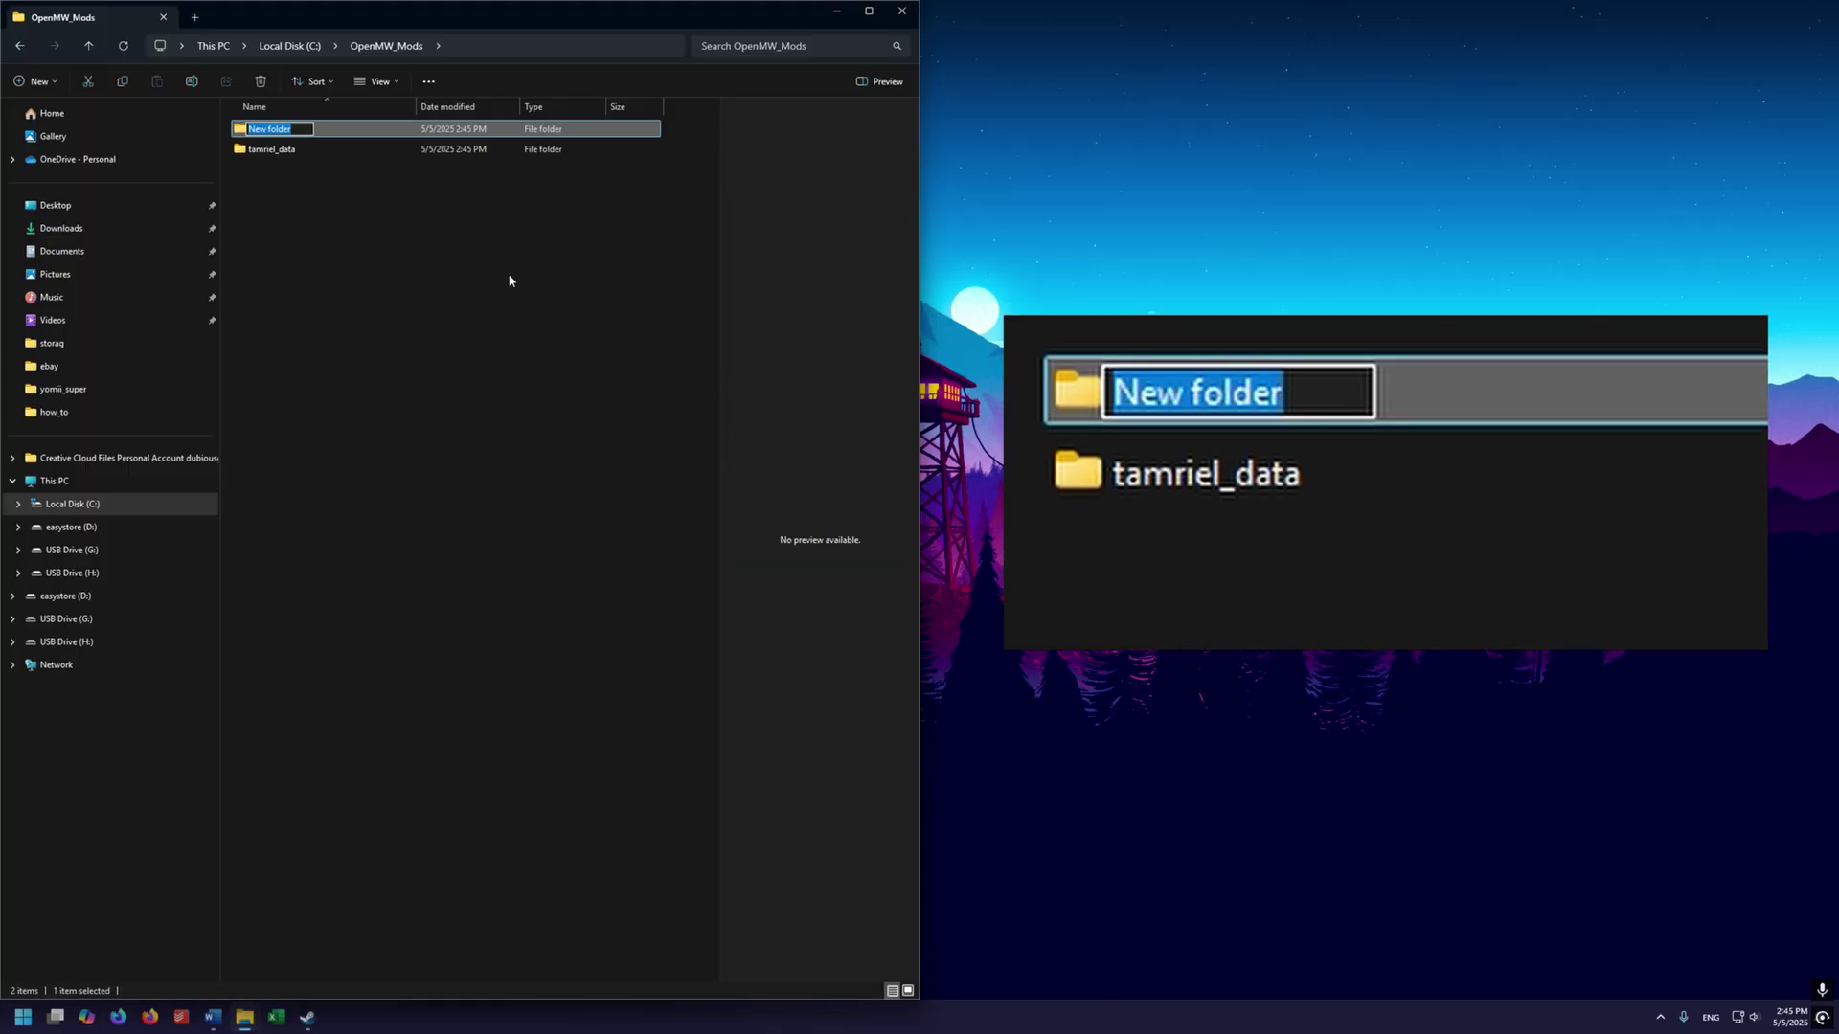
{"action": "type", "text": "tamriel_rebuilt"}
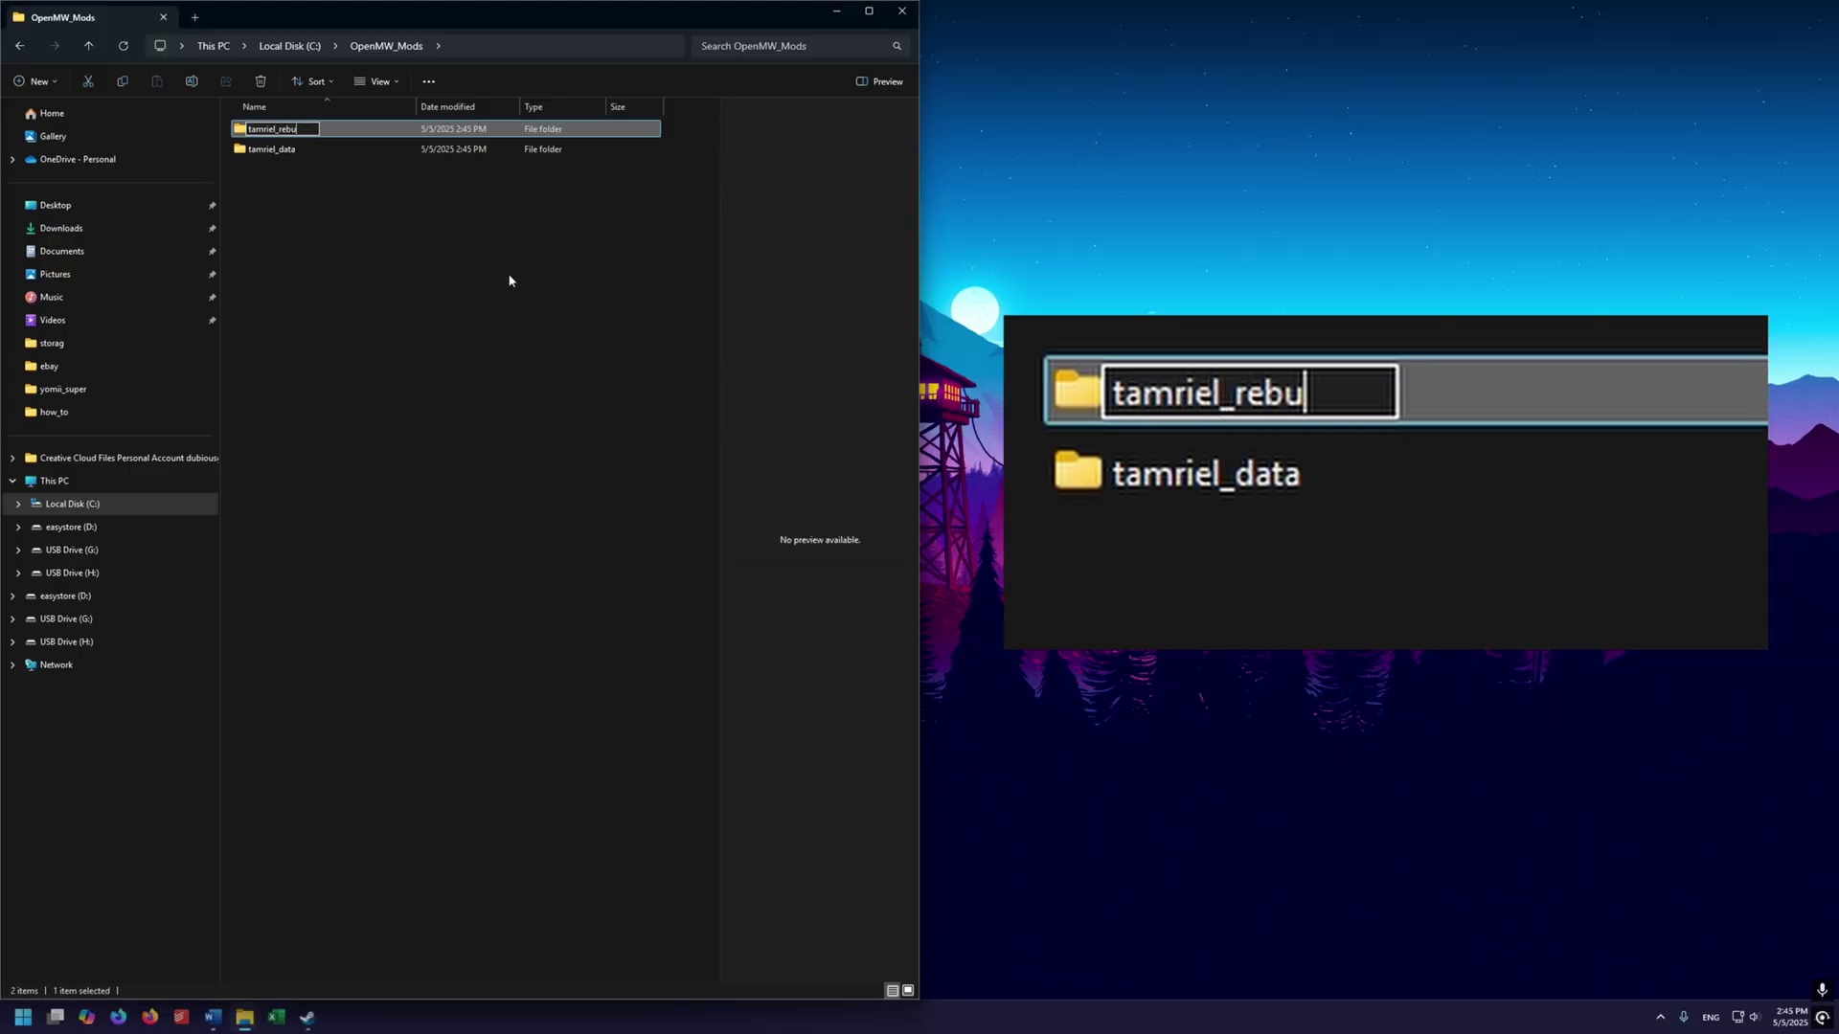
{"action": "key", "text": "Return"}
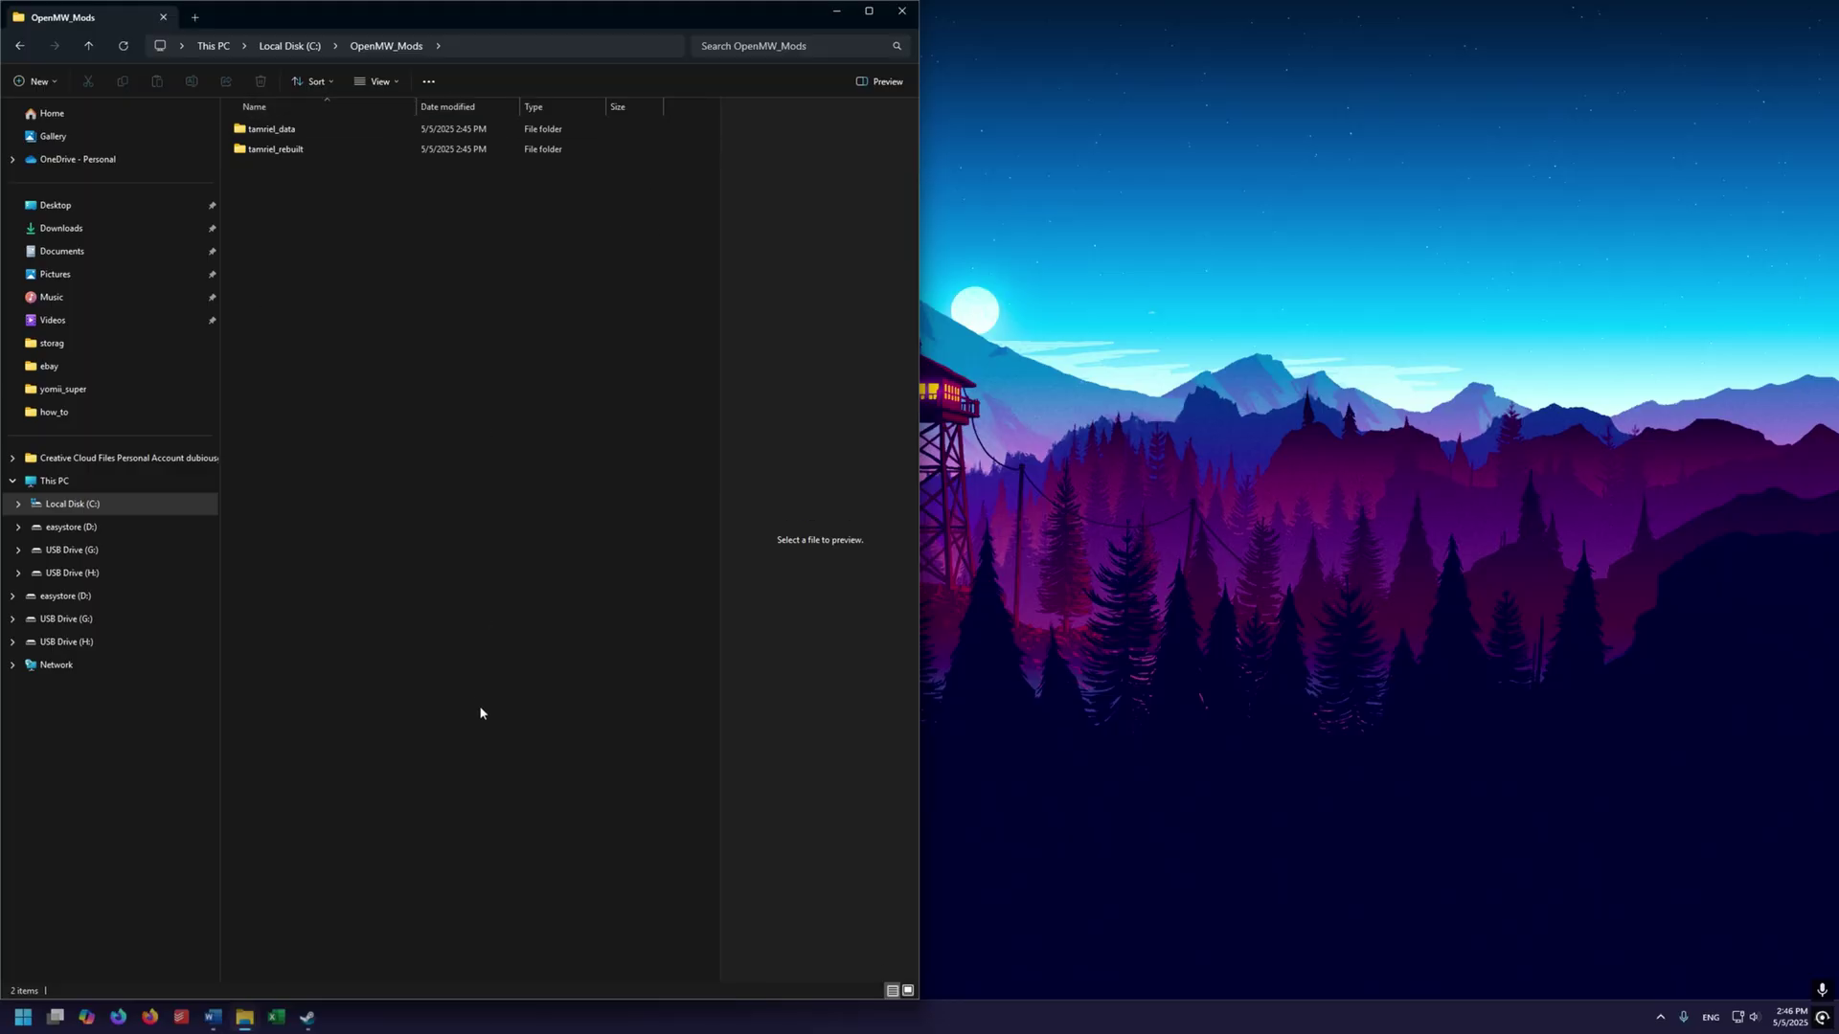
Step: Switch to the Downloads File Explorer window from its taskbar preview
{"action": "mouse_move", "coordinate": [247, 1020]}
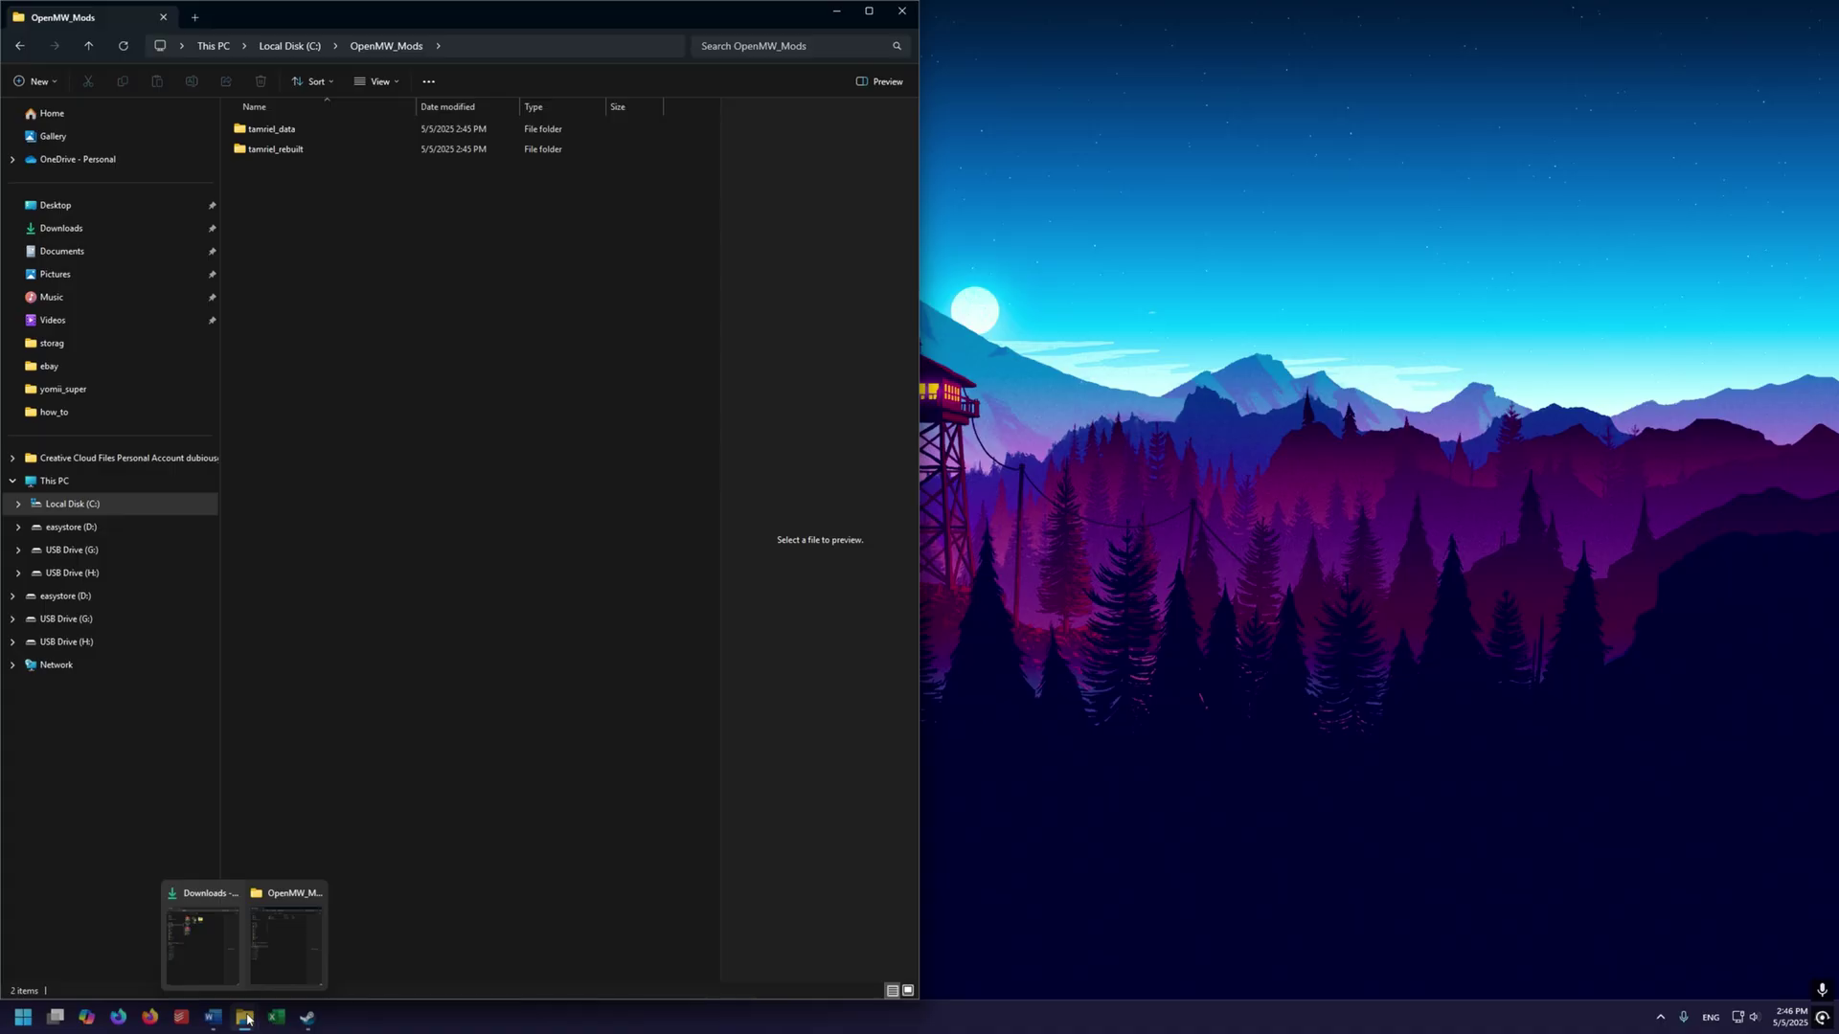
{"action": "left_click", "coordinate": [193, 955]}
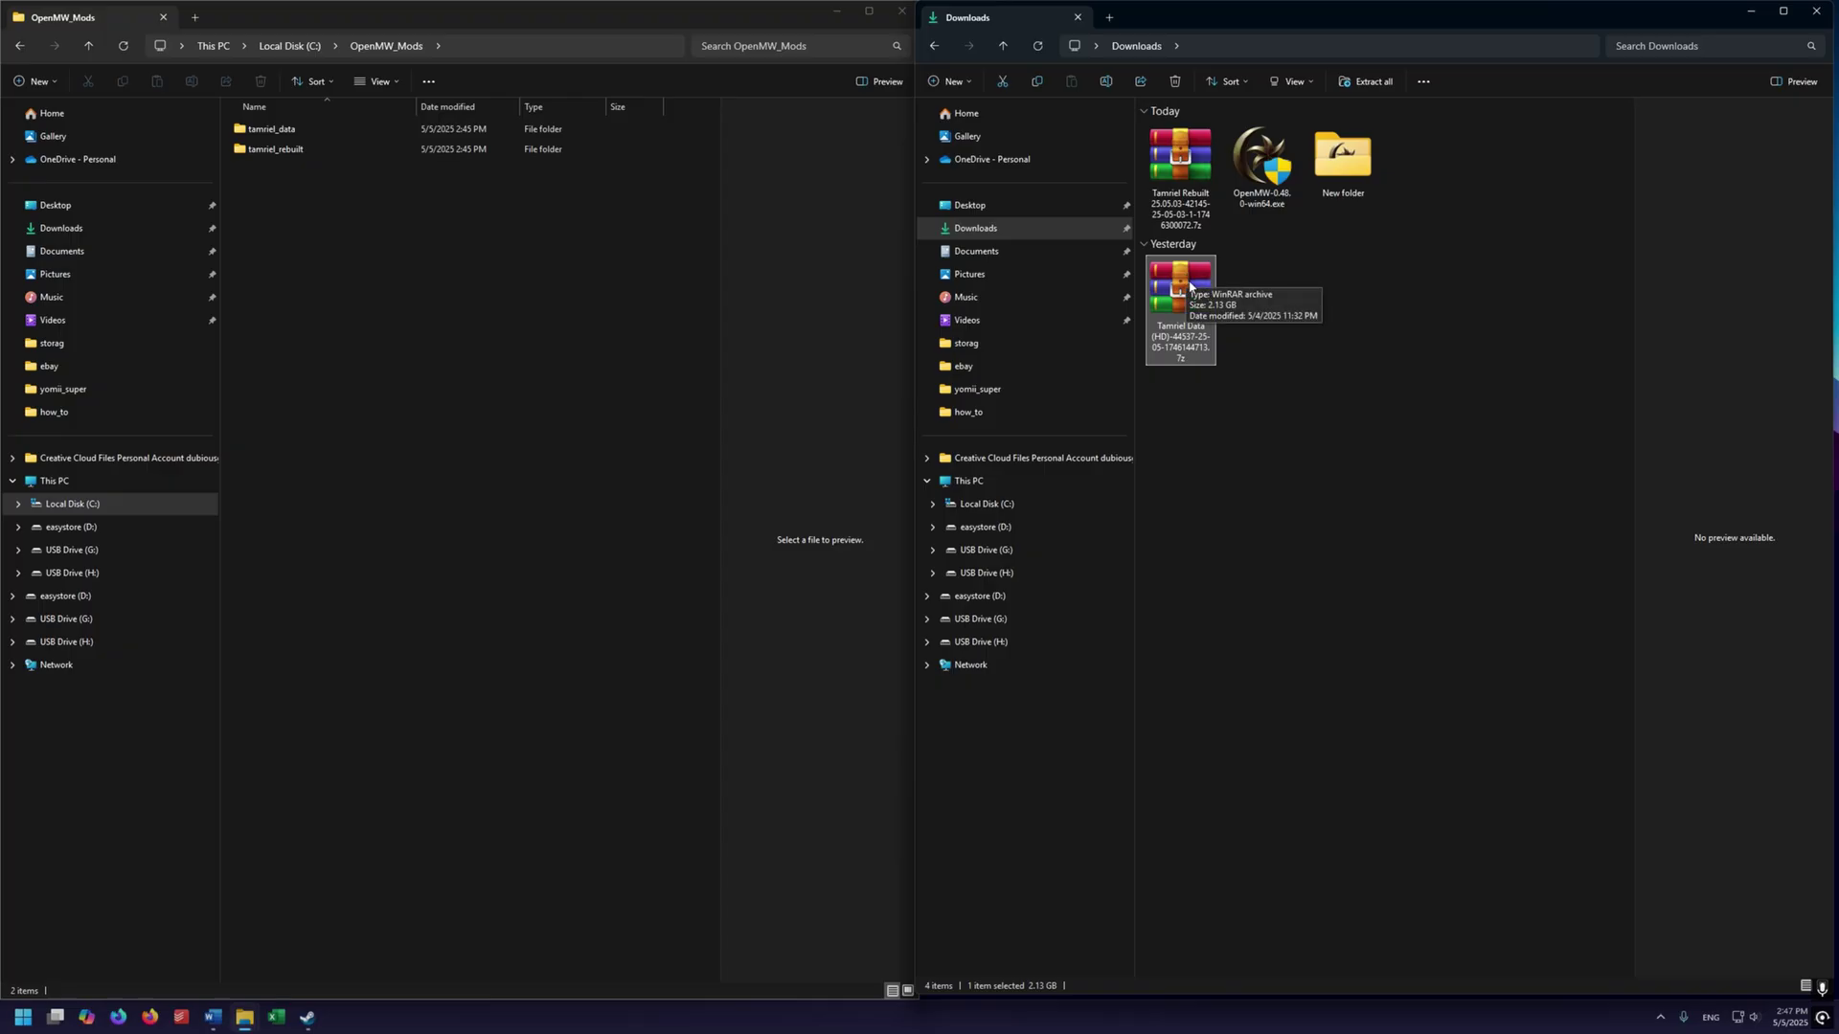
Step: Extract both data folders from the Tamriel Data archive into tamriel_data and close it
{"action": "double_click", "coordinate": [1187, 287]}
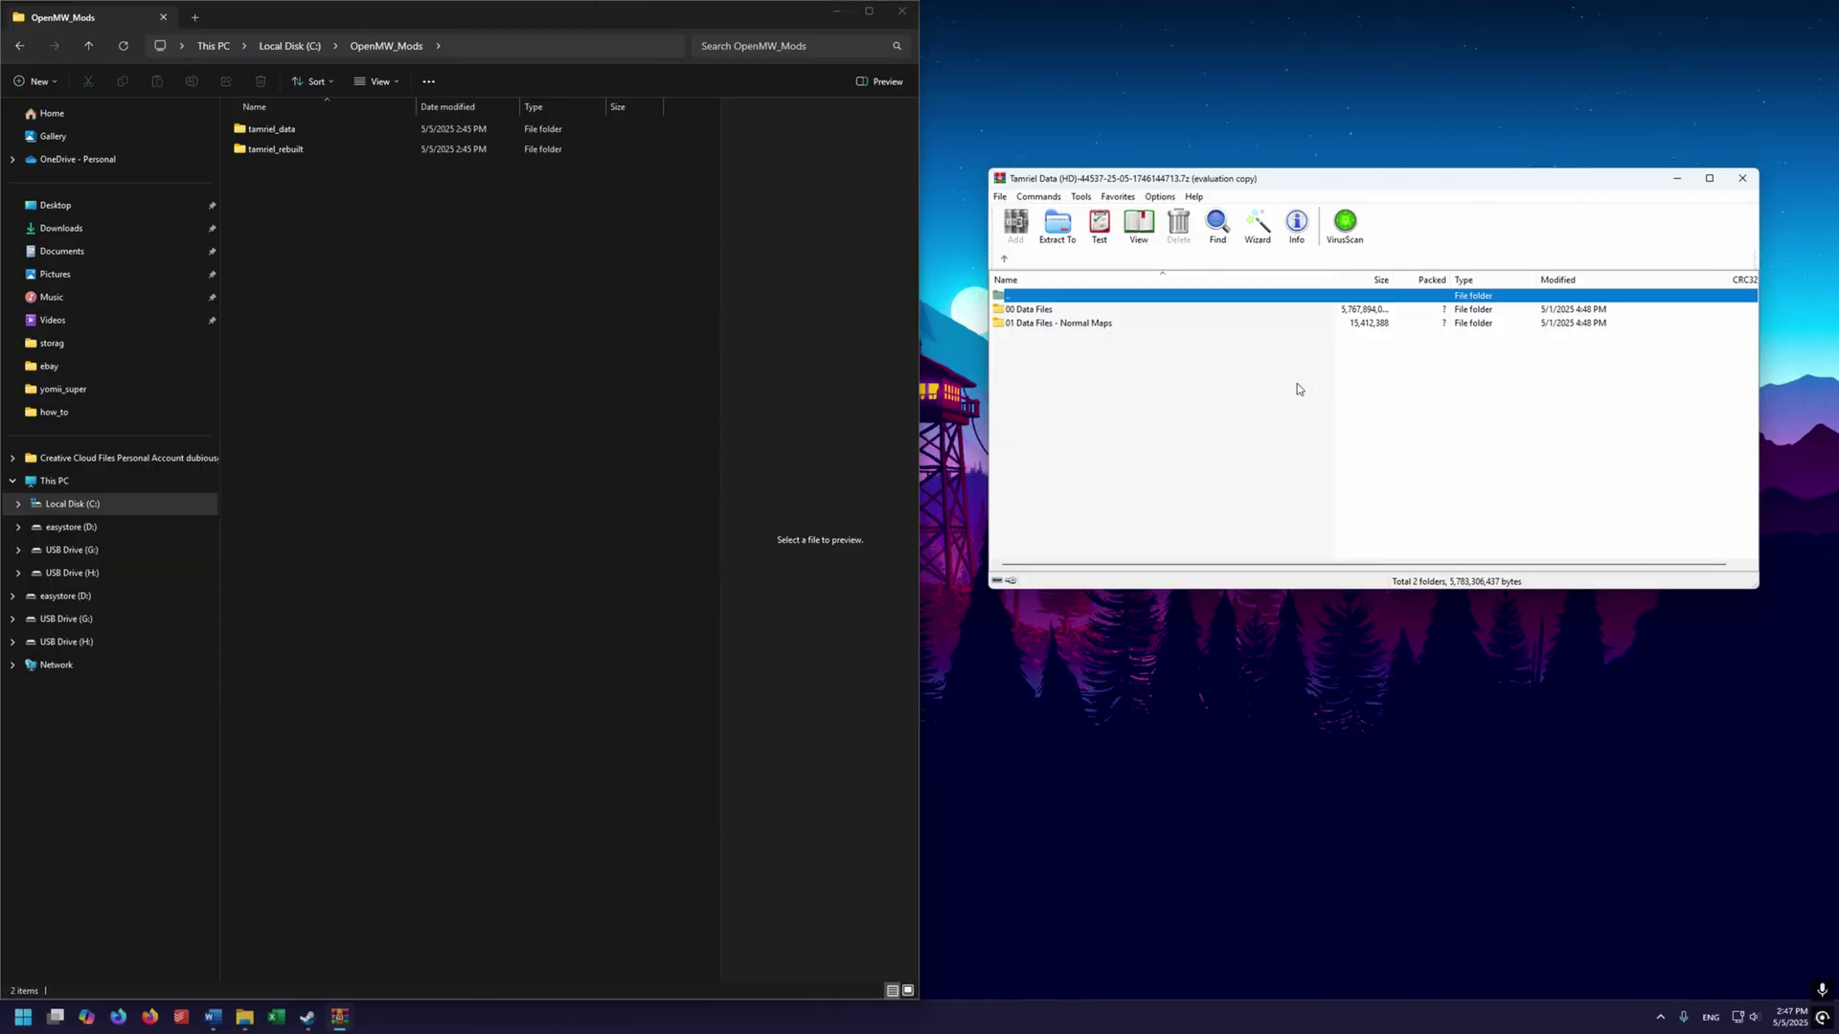
{"action": "left_click", "coordinate": [1129, 364]}
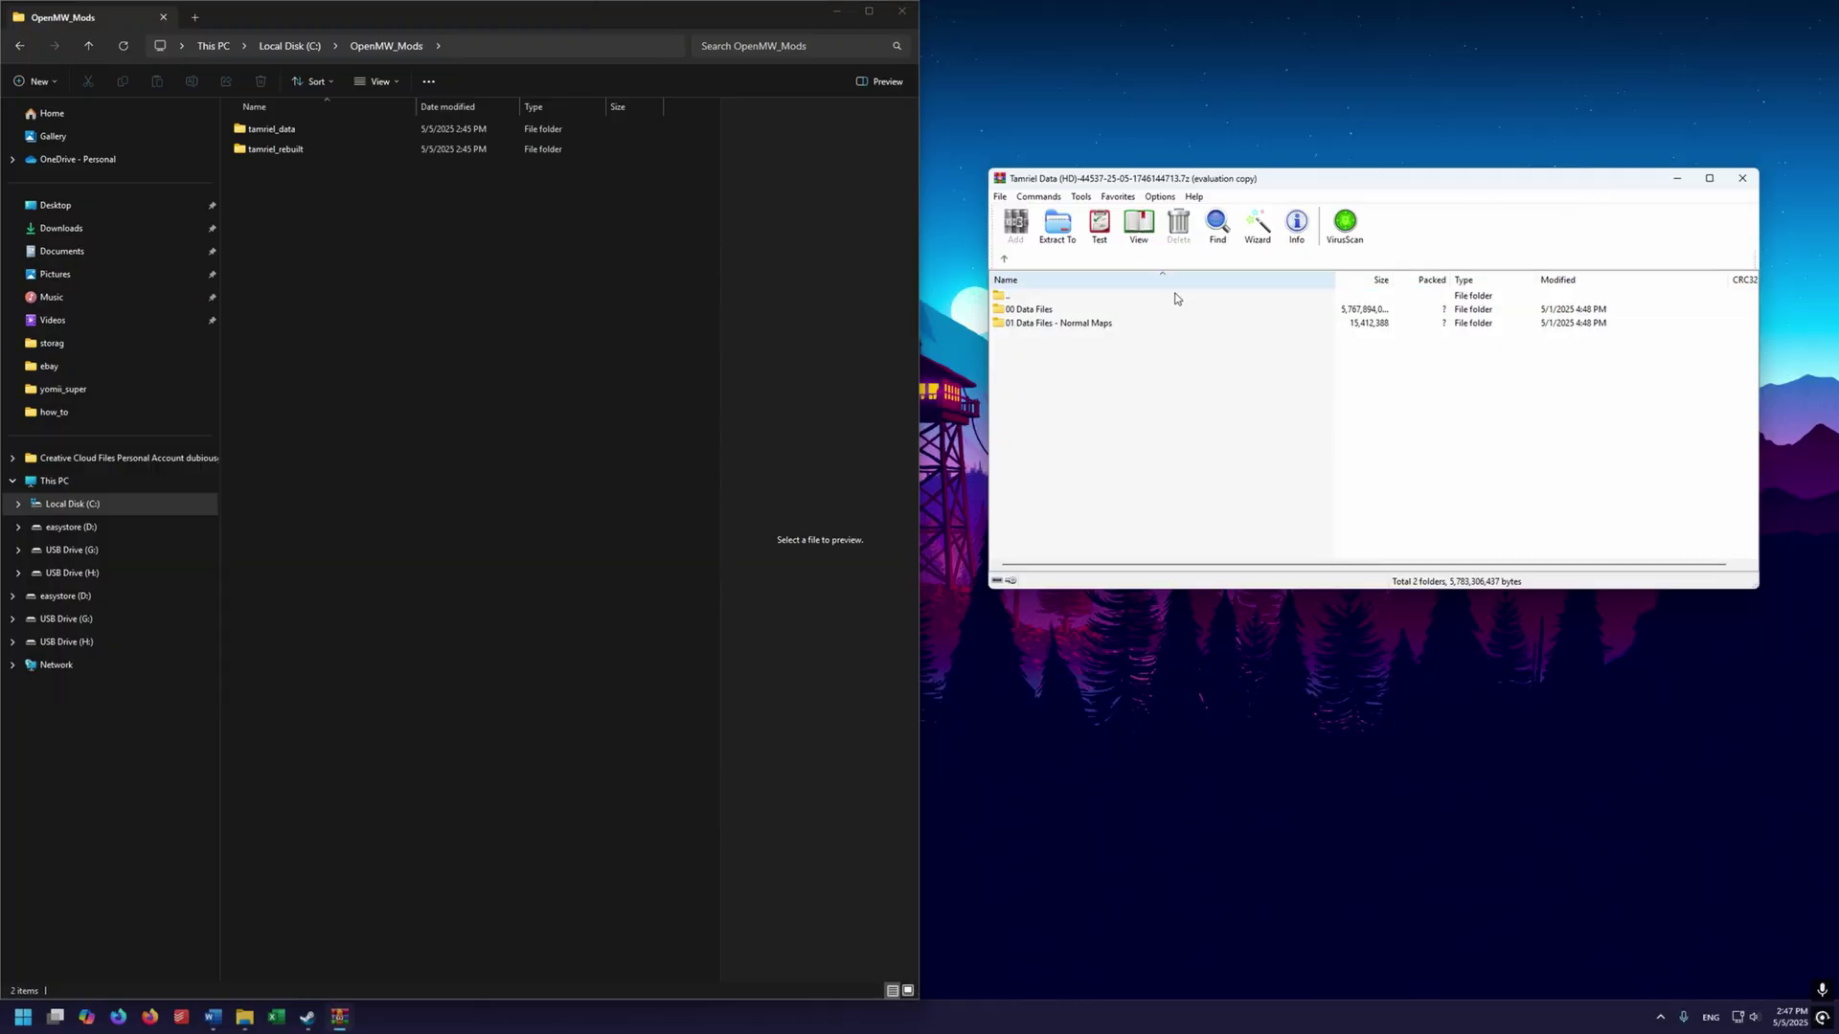
{"action": "left_click_drag", "start_coordinate": [1187, 398], "coordinate": [1029, 317]}
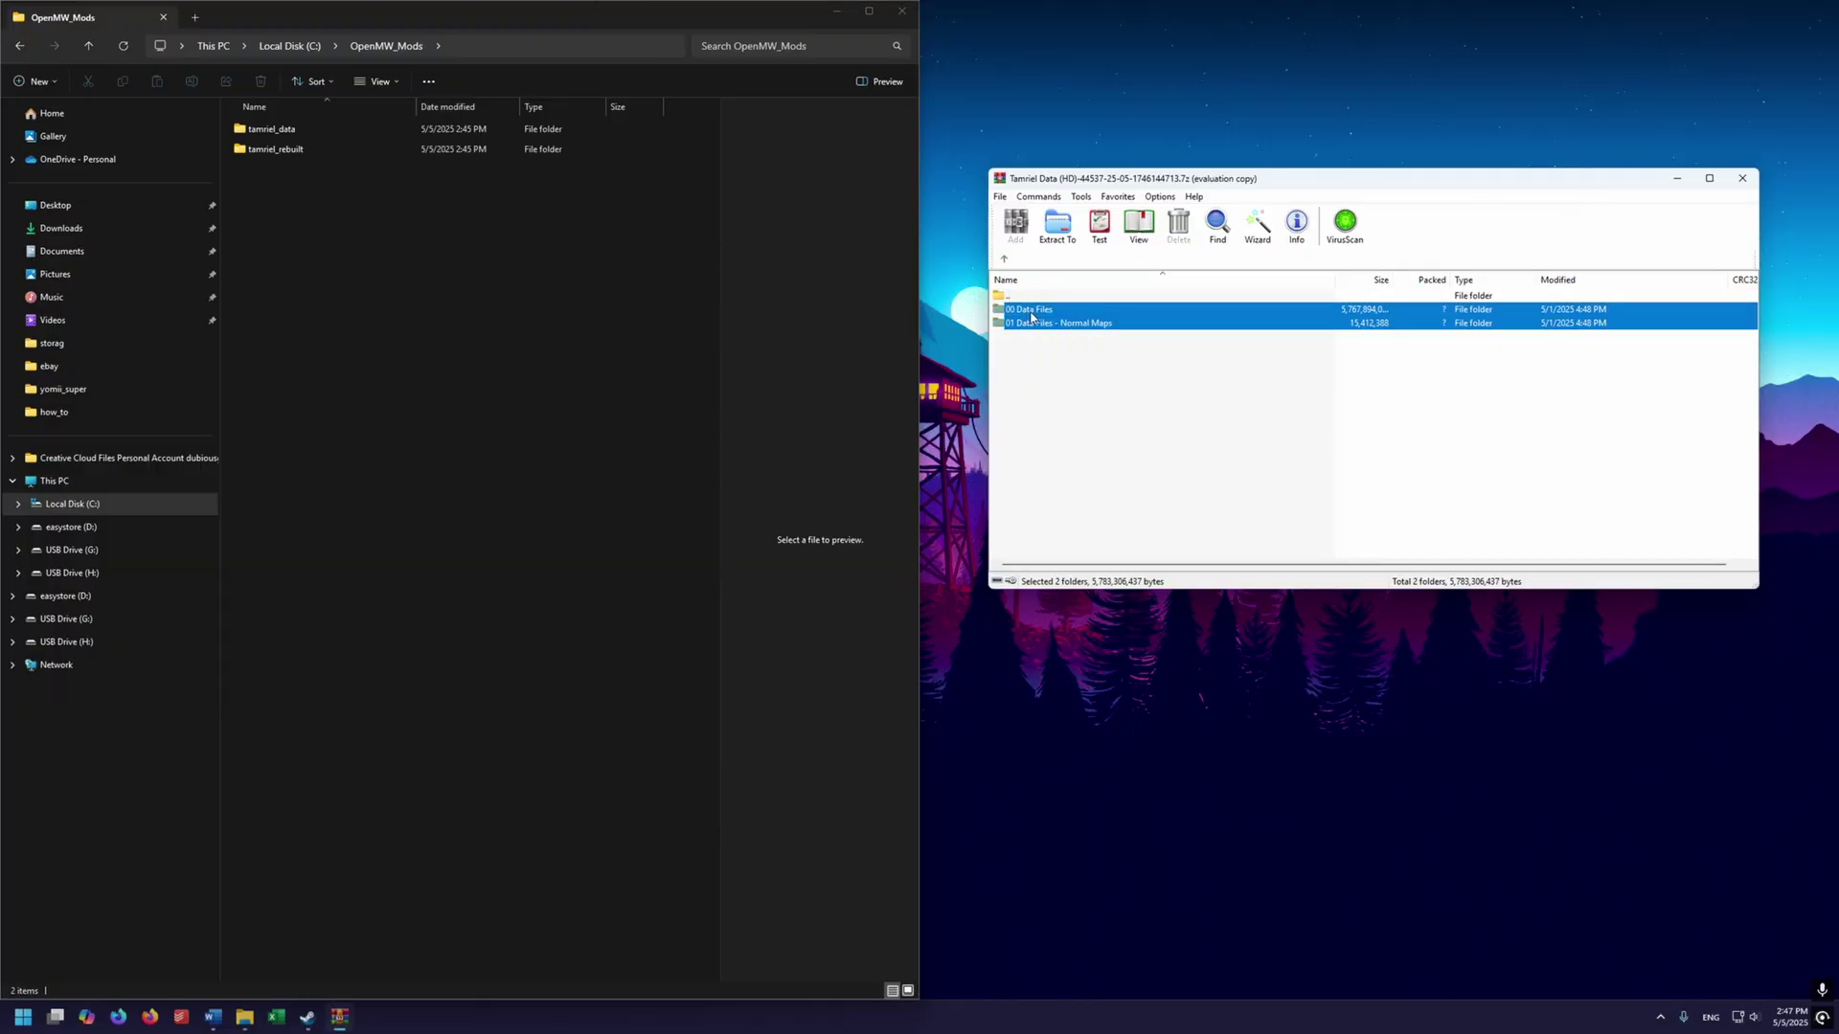
{"action": "left_click_drag", "start_coordinate": [890, 321], "coordinate": [282, 135]}
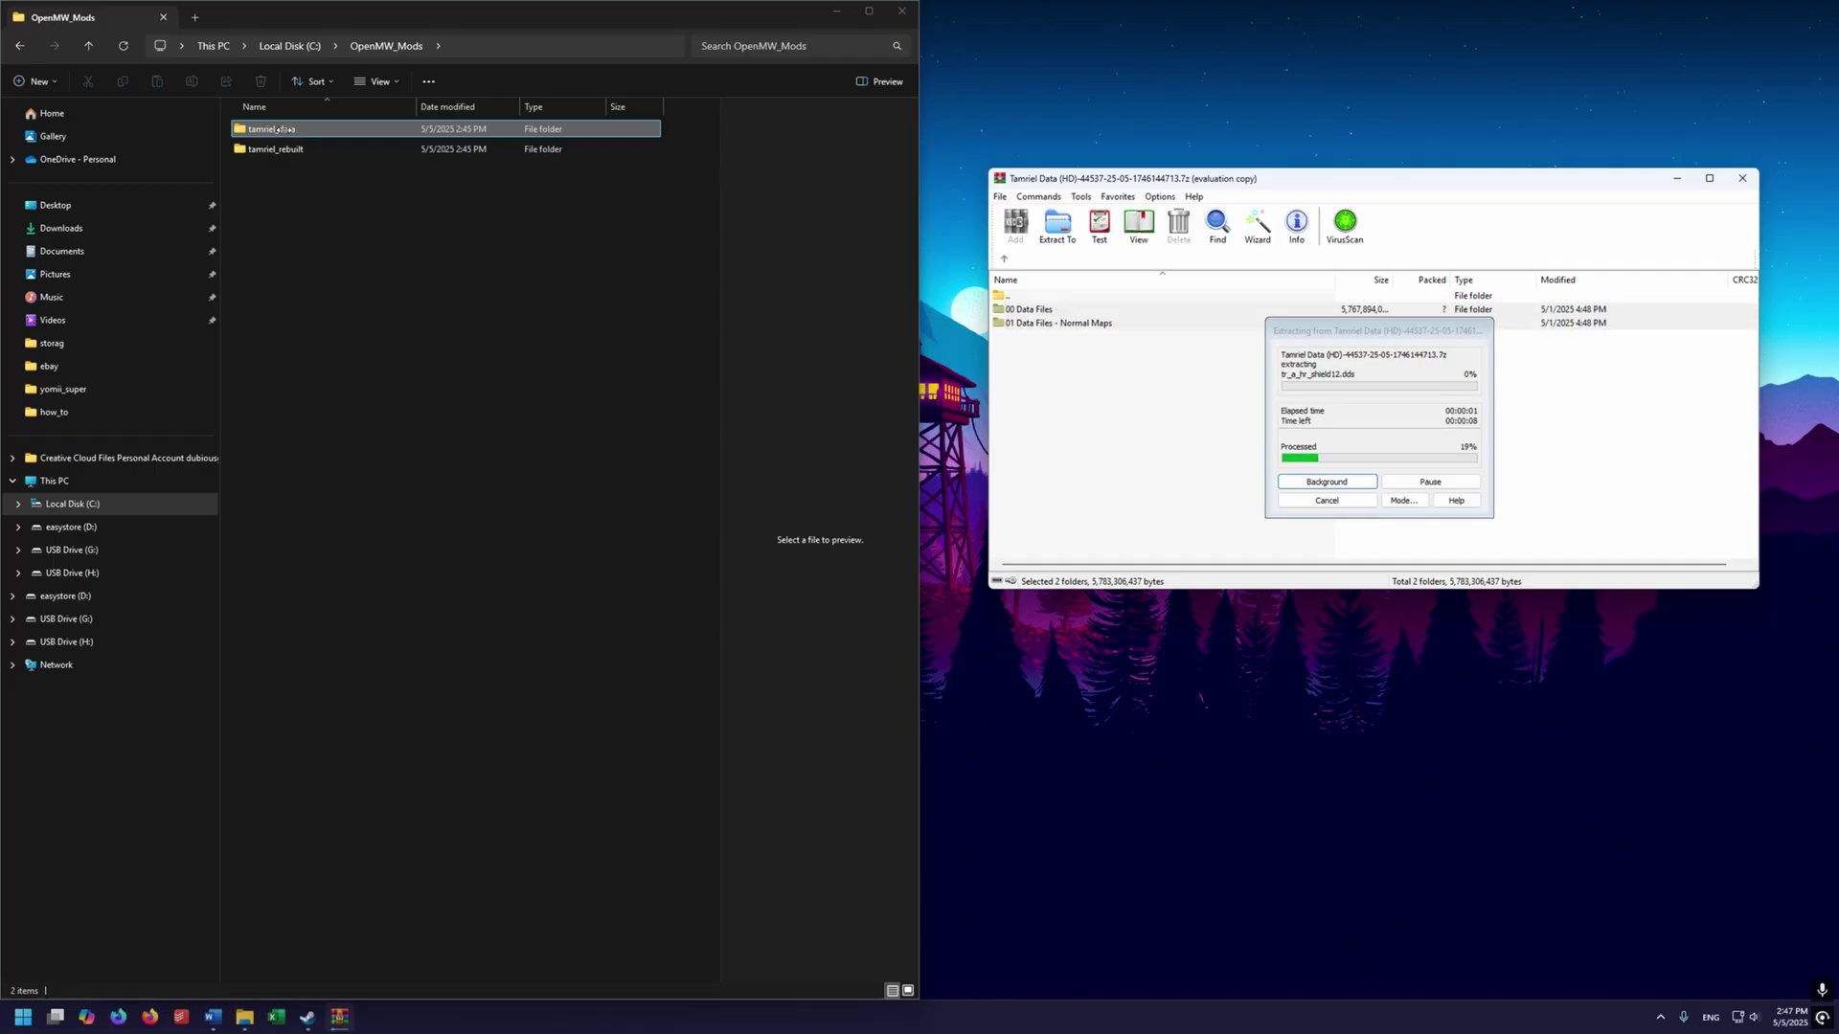
{"action": "left_click", "coordinate": [1744, 182]}
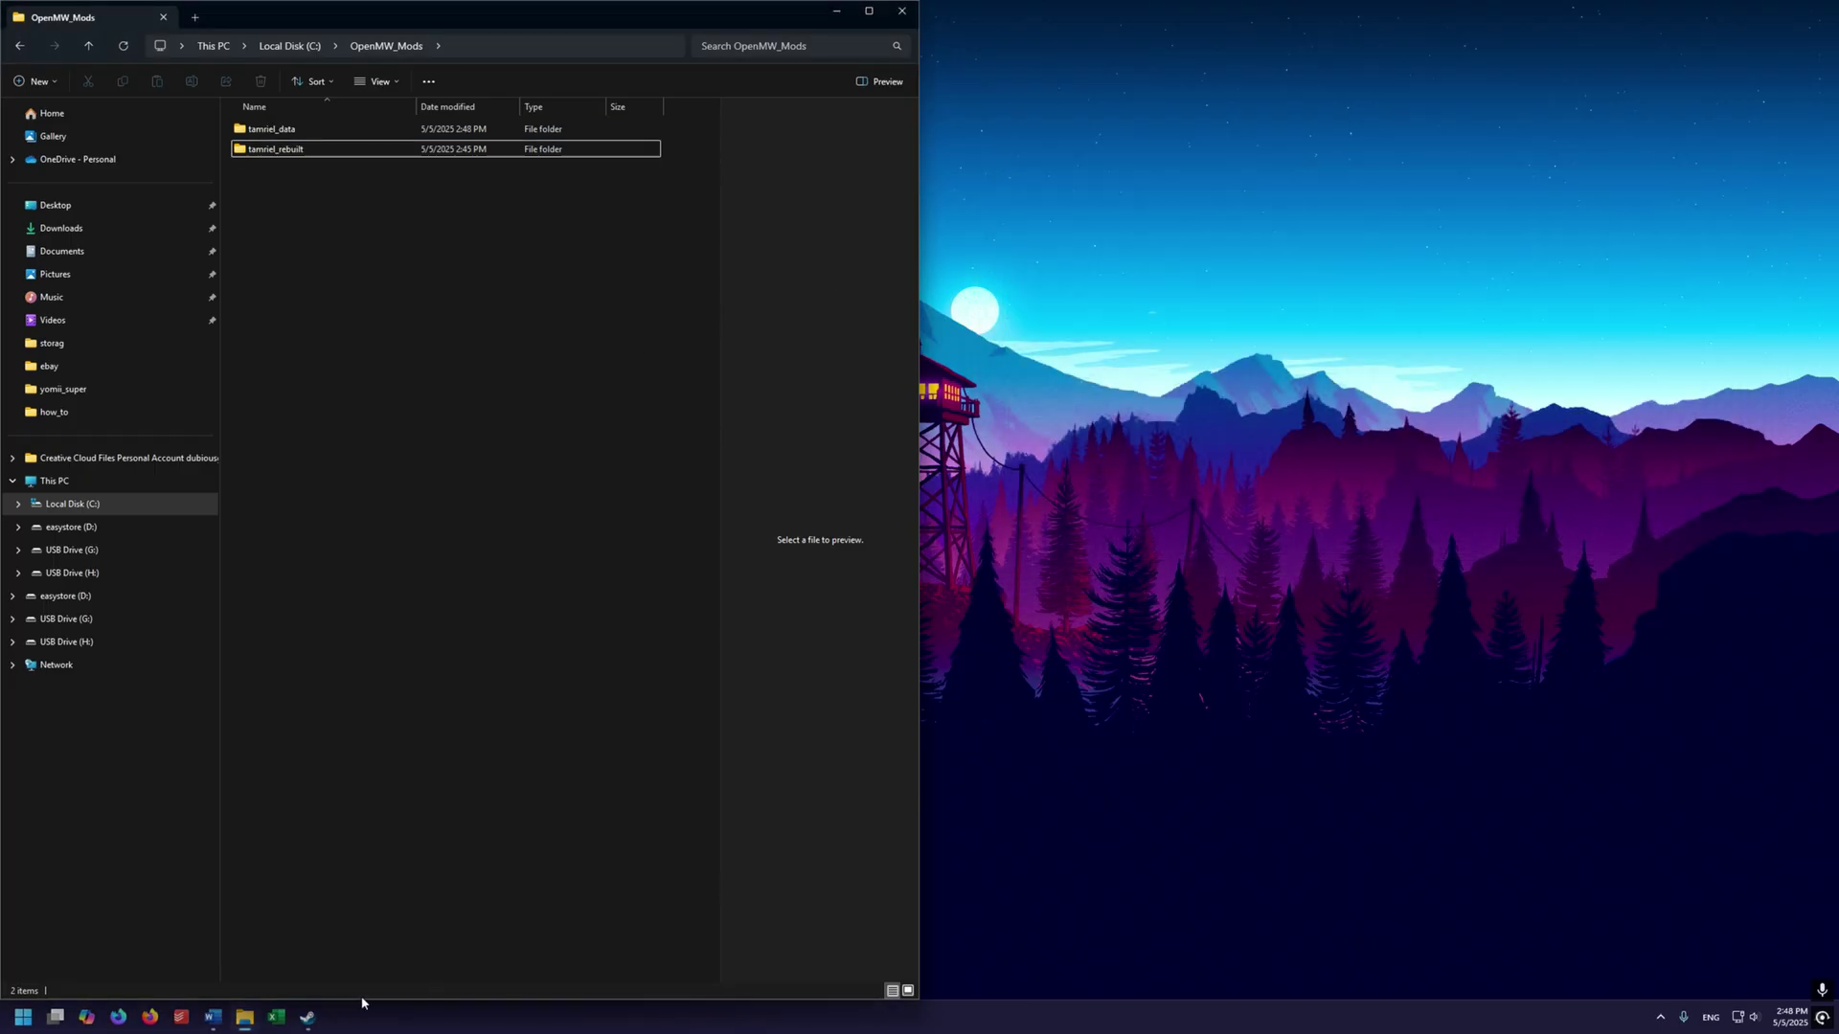
Step: Extract 00 Core, 01 Faction Integration and package.txt from the Tamriel Rebuilt archive into tamriel_rebuilt
{"action": "mouse_move", "coordinate": [246, 1027]}
{"action": "left_click", "coordinate": [288, 934]}
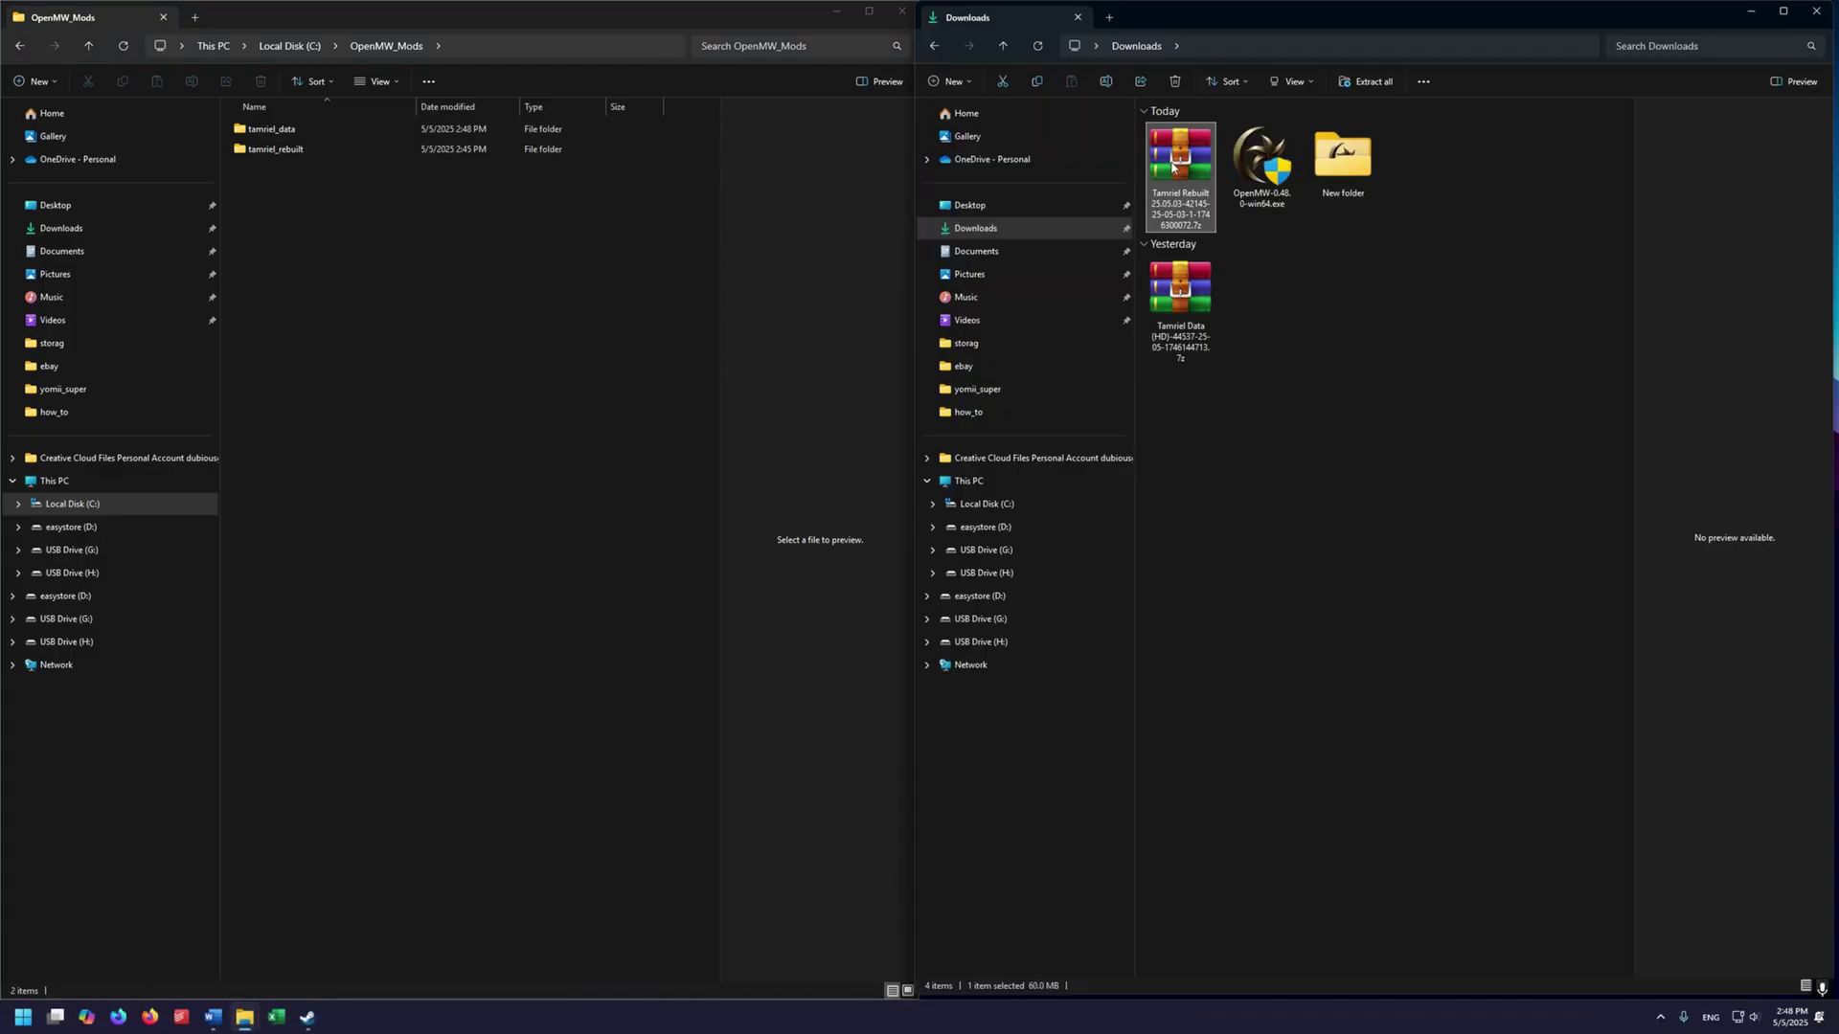
{"action": "double_click", "coordinate": [1172, 166]}
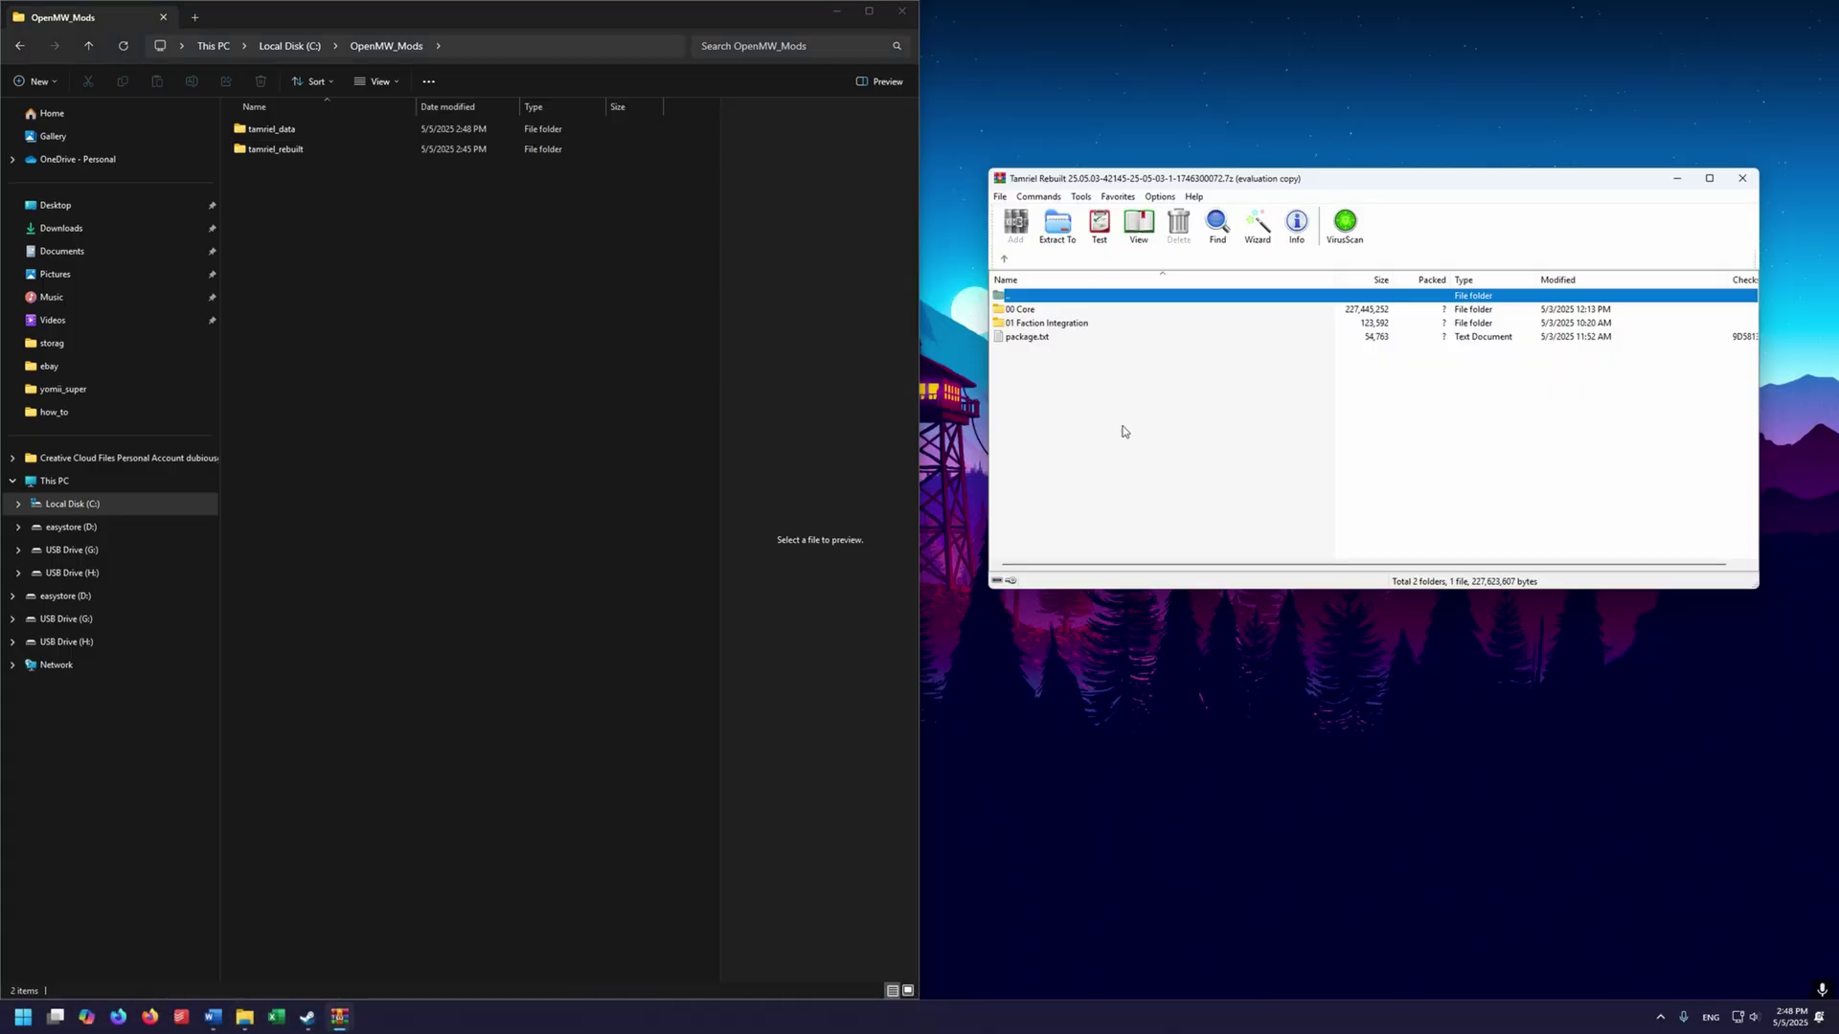
{"action": "left_click_drag", "start_coordinate": [1260, 439], "coordinate": [293, 156]}
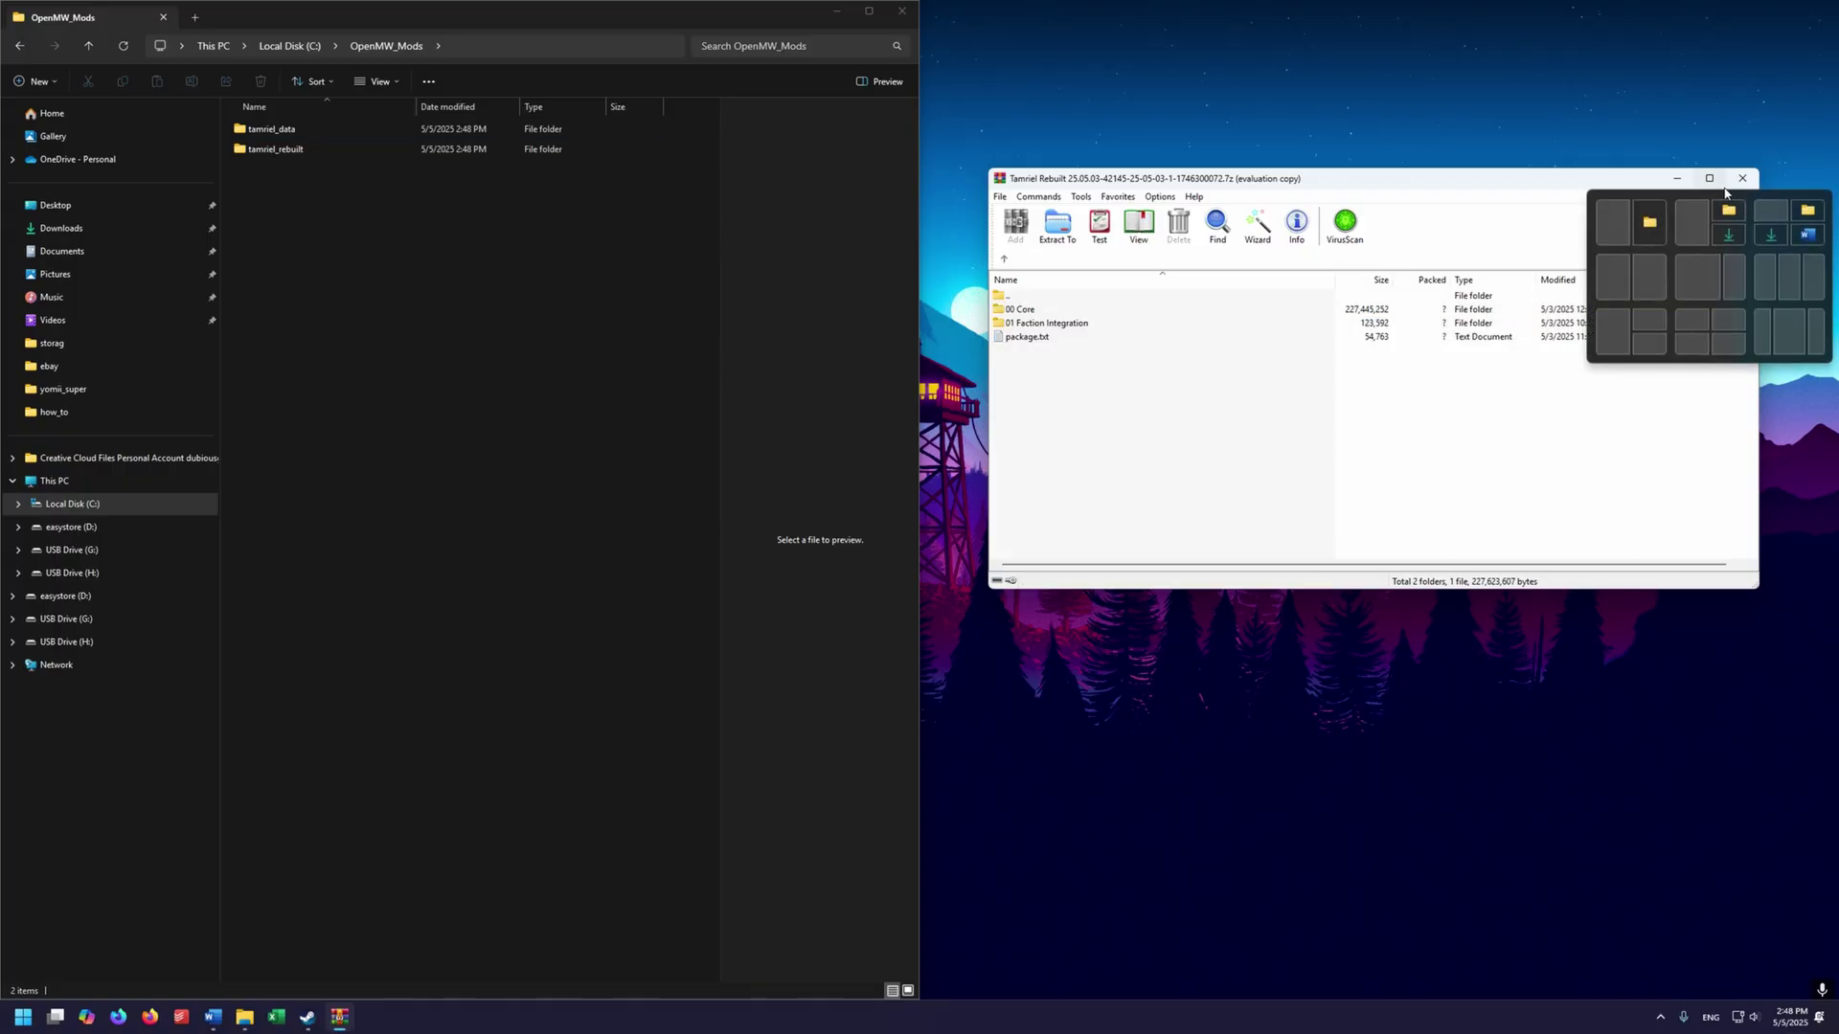
{"action": "left_click", "coordinate": [1742, 178]}
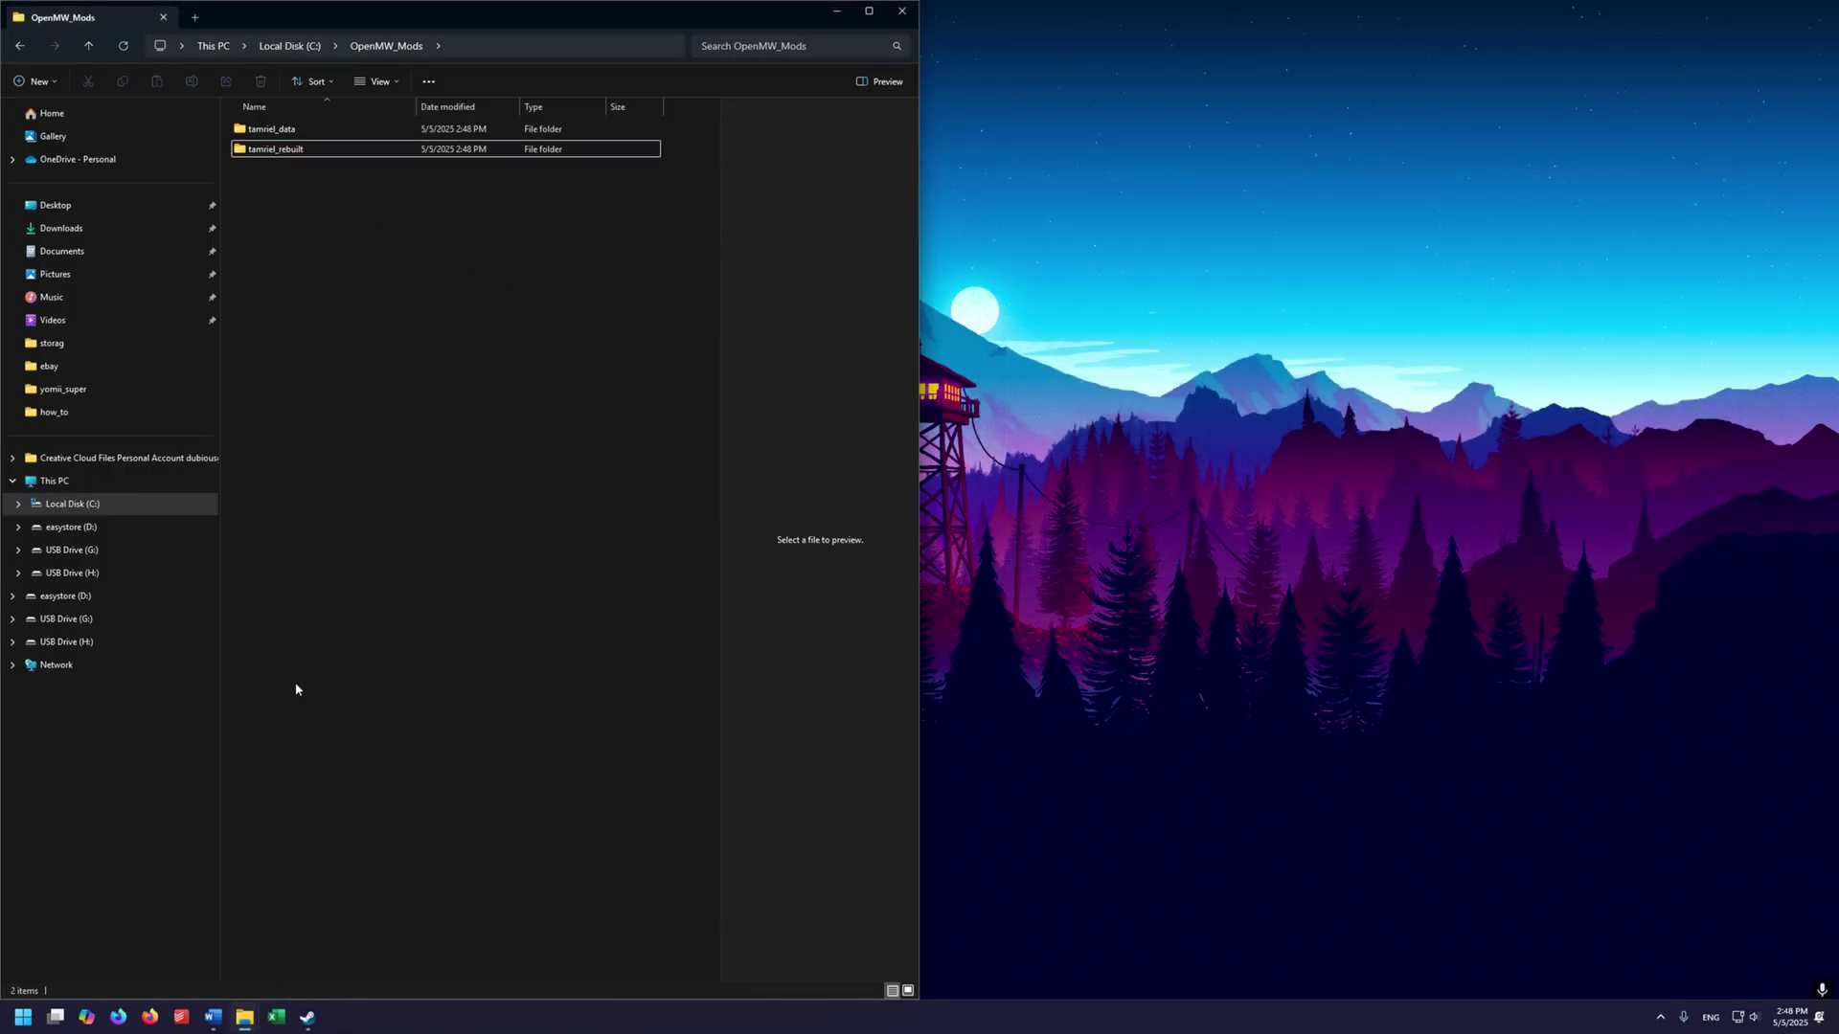
Step: Run openmw-launcher.exe from C:\OpenMW 0.48.0 and move the First run prompt aside
{"action": "left_click", "coordinate": [289, 46]}
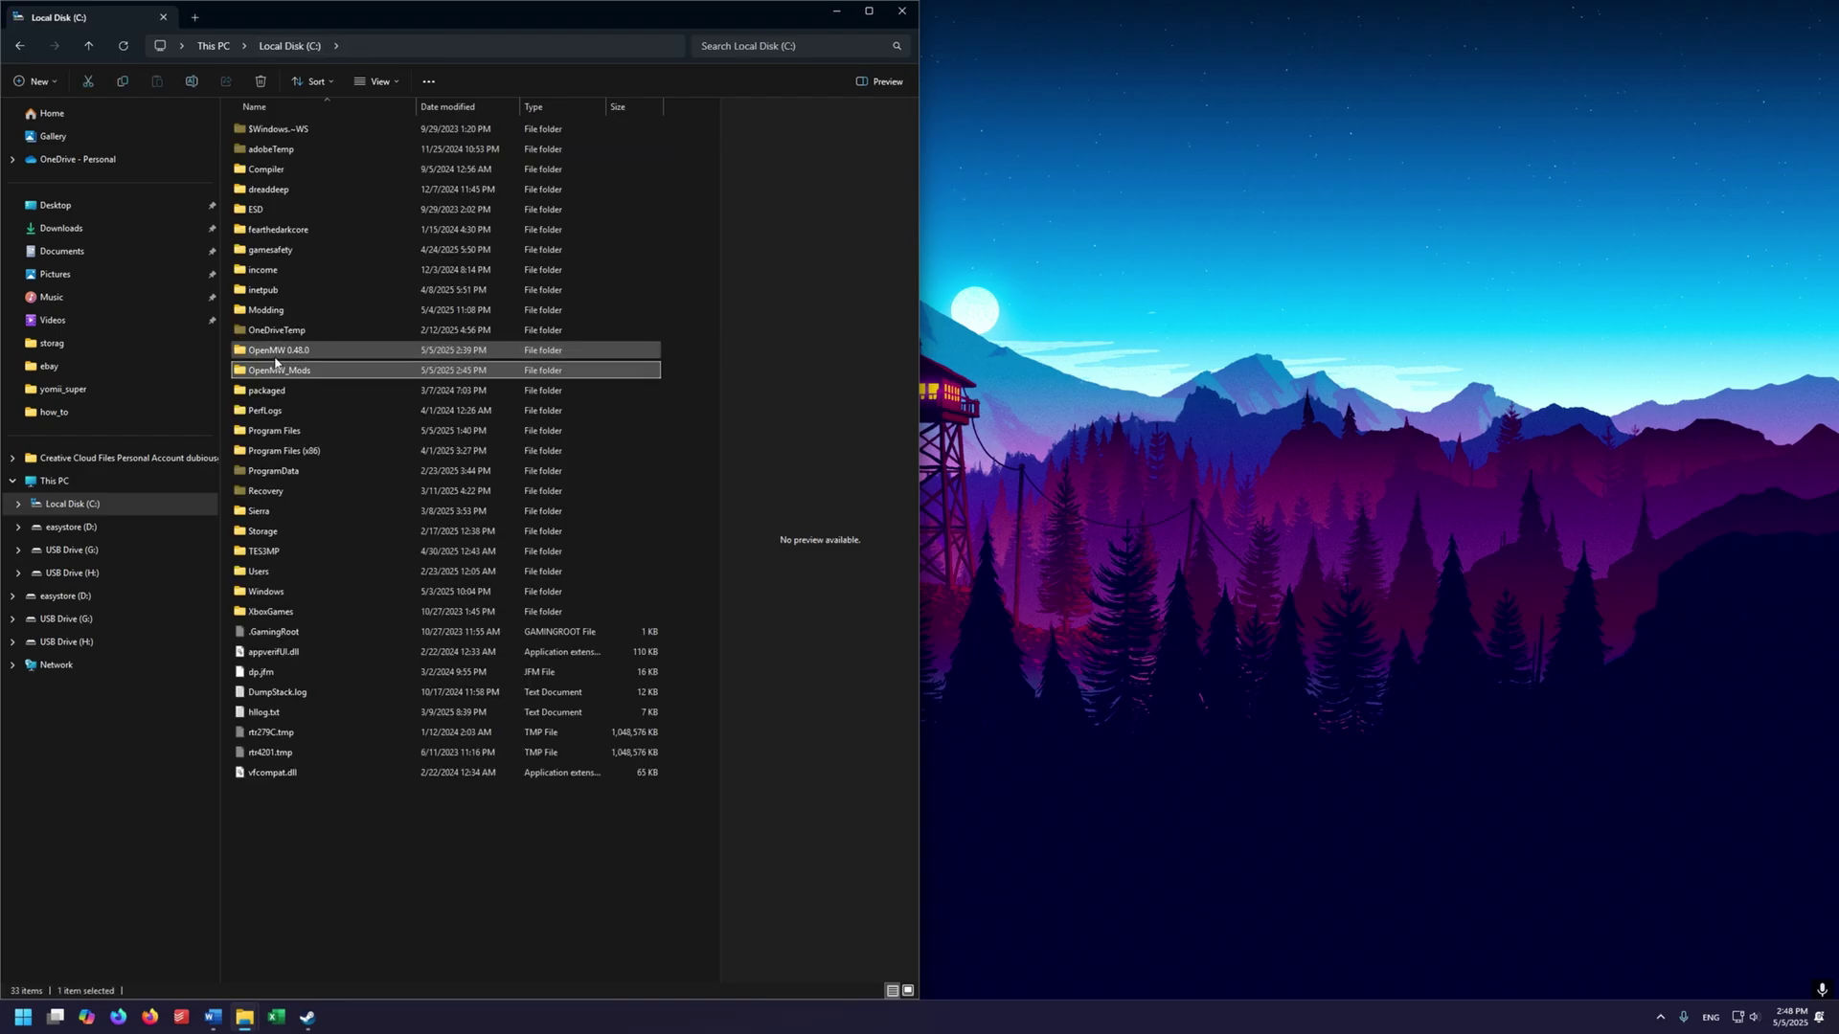
{"action": "left_click", "coordinate": [272, 354]}
{"action": "double_click", "coordinate": [311, 352]}
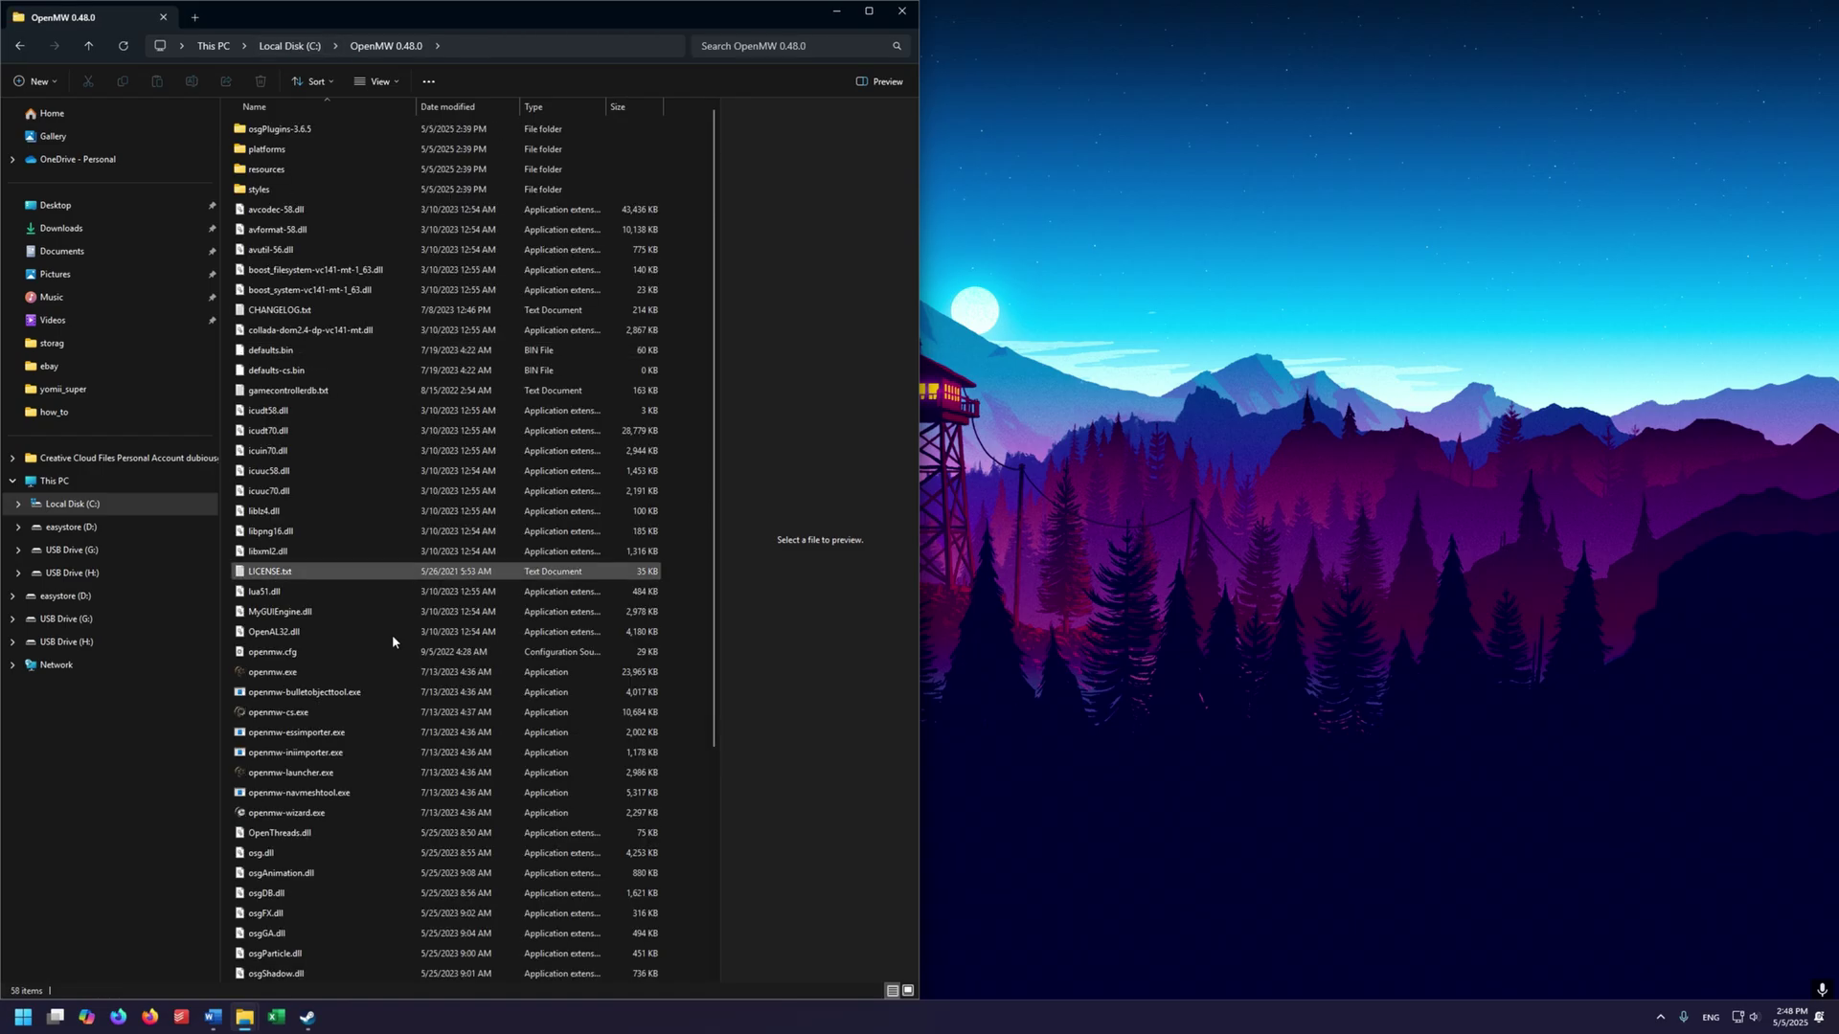
{"action": "left_click", "coordinate": [324, 776]}
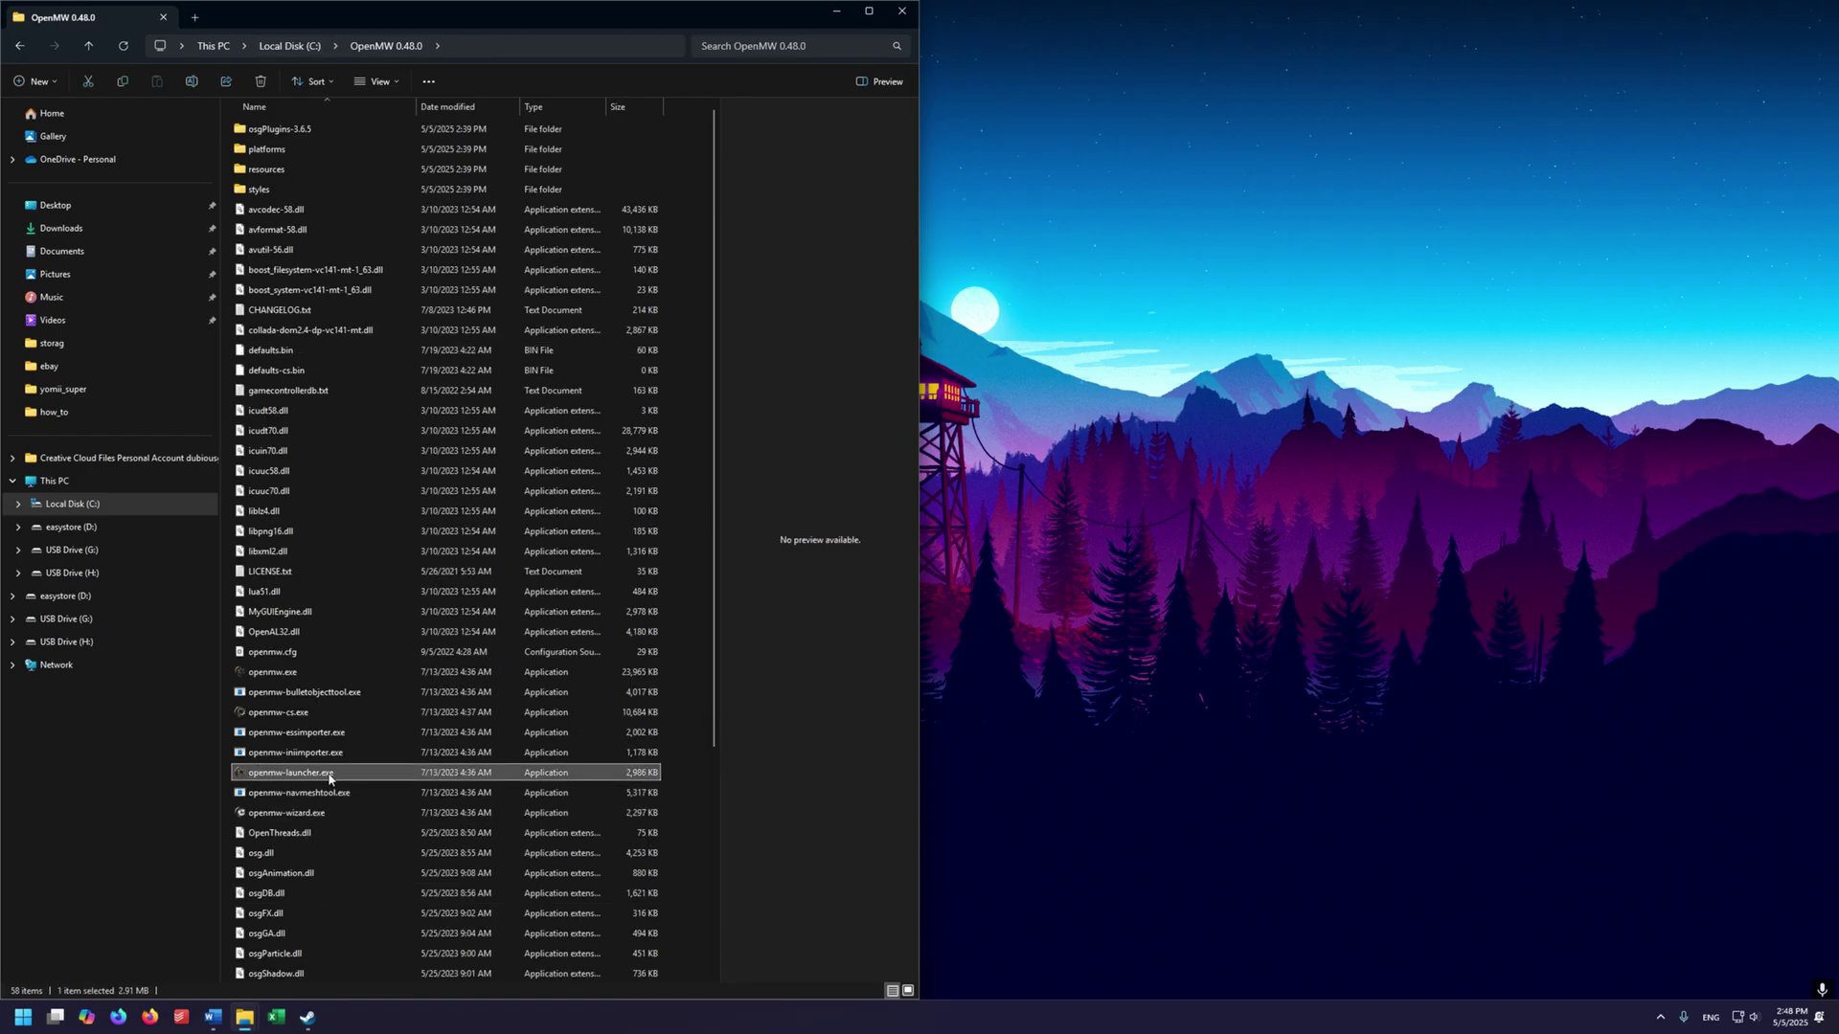
{"action": "double_click", "coordinate": [328, 777]}
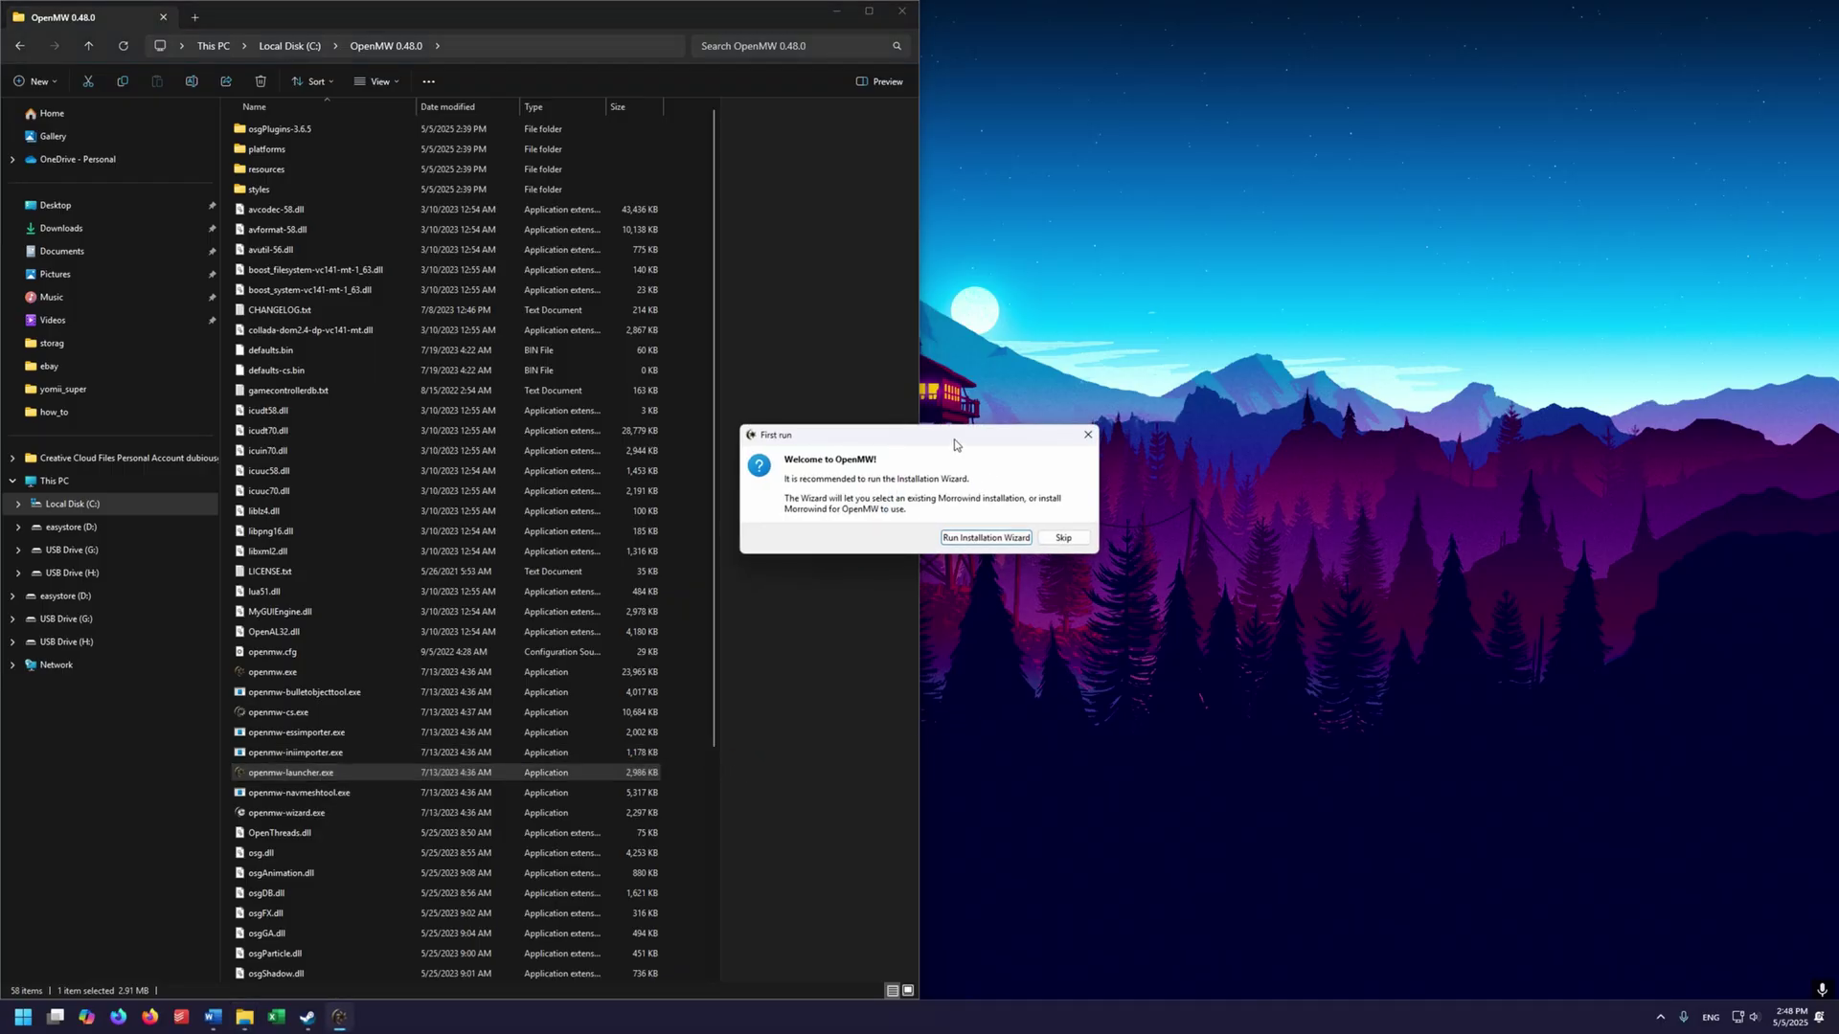
{"action": "left_click_drag", "start_coordinate": [953, 438], "coordinate": [1277, 361]}
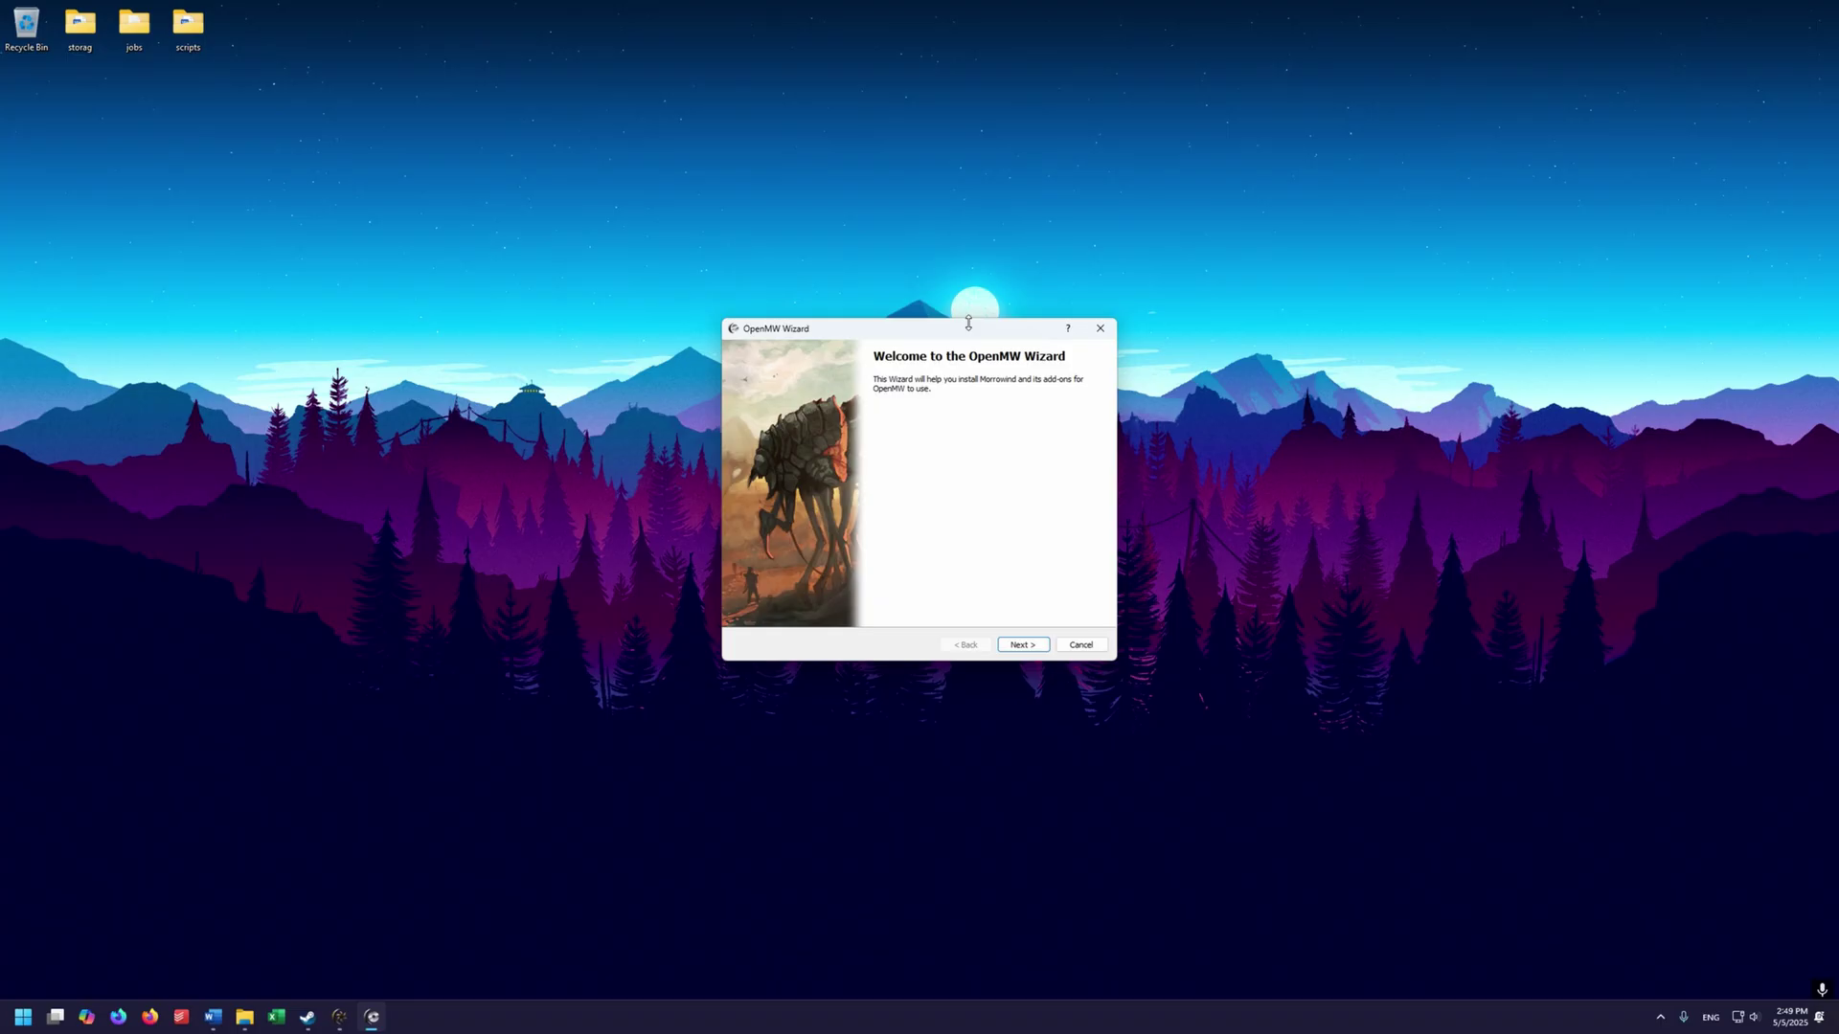
Step: Advance the wizard past Welcome with Existing Installation and open the Morrowind.esm file picker
{"action": "left_click", "coordinate": [1021, 644]}
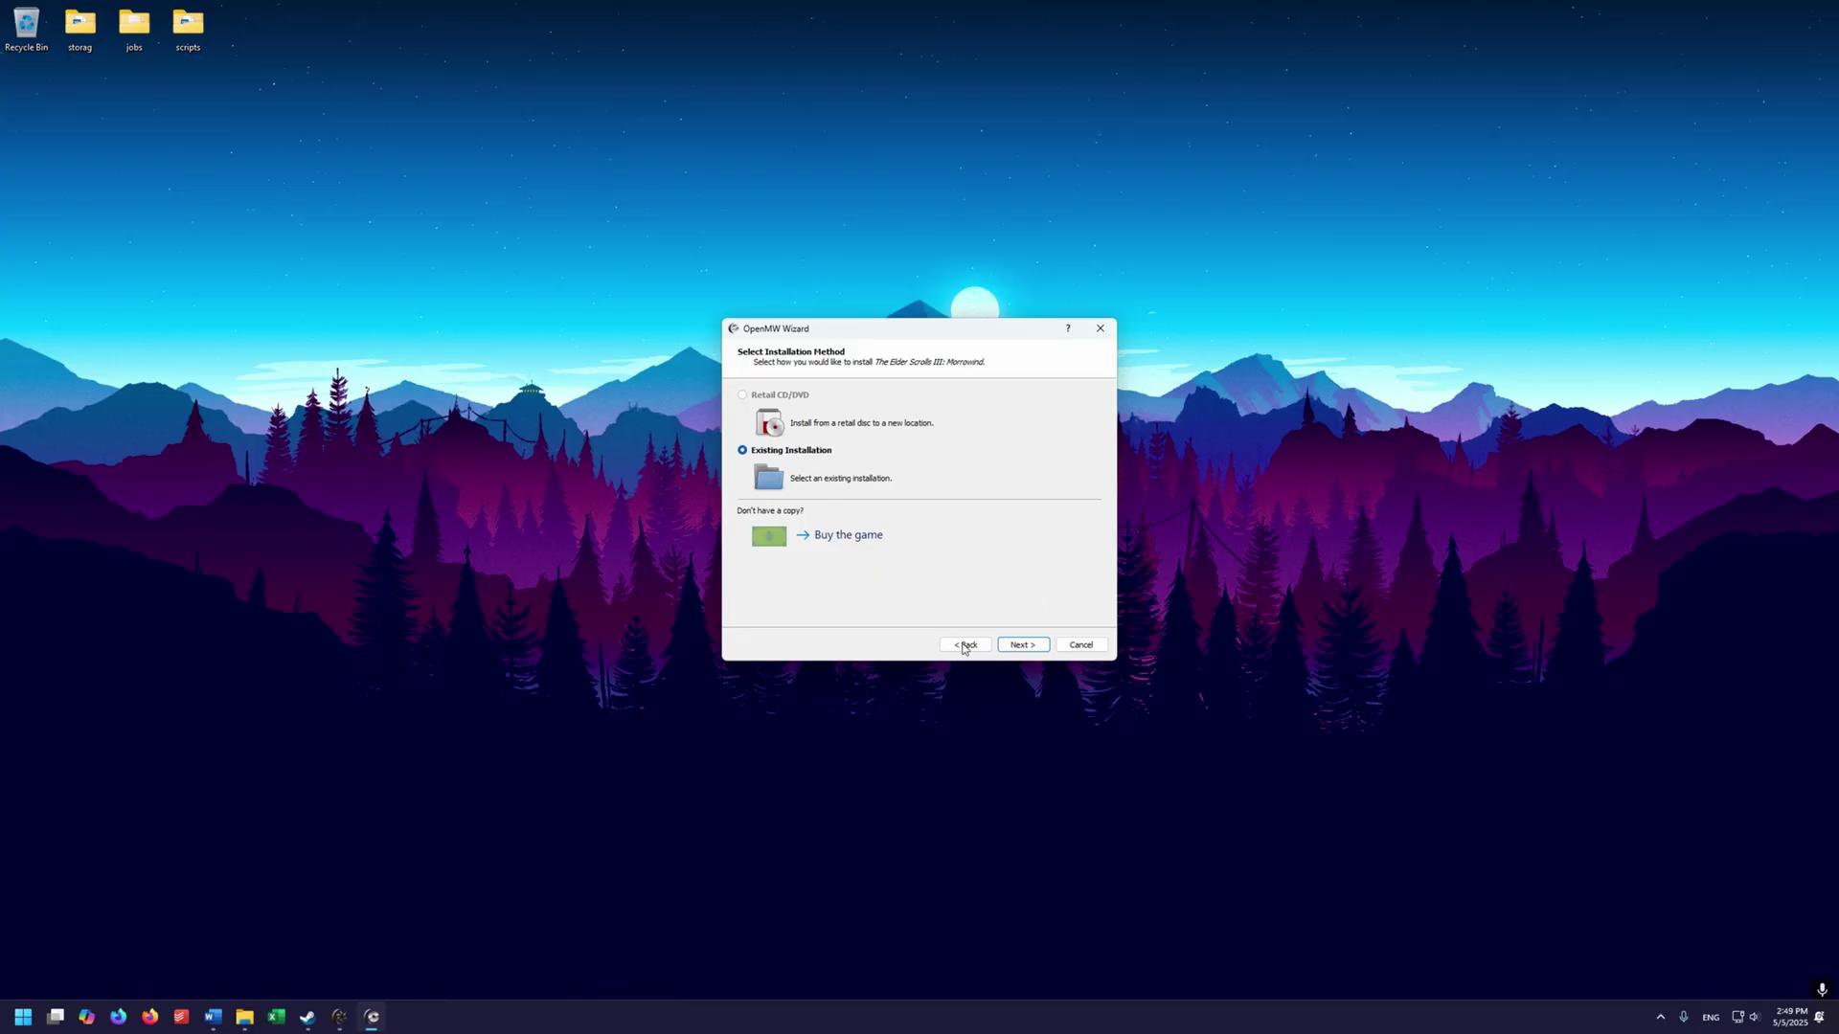
{"action": "left_click", "coordinate": [1021, 644]}
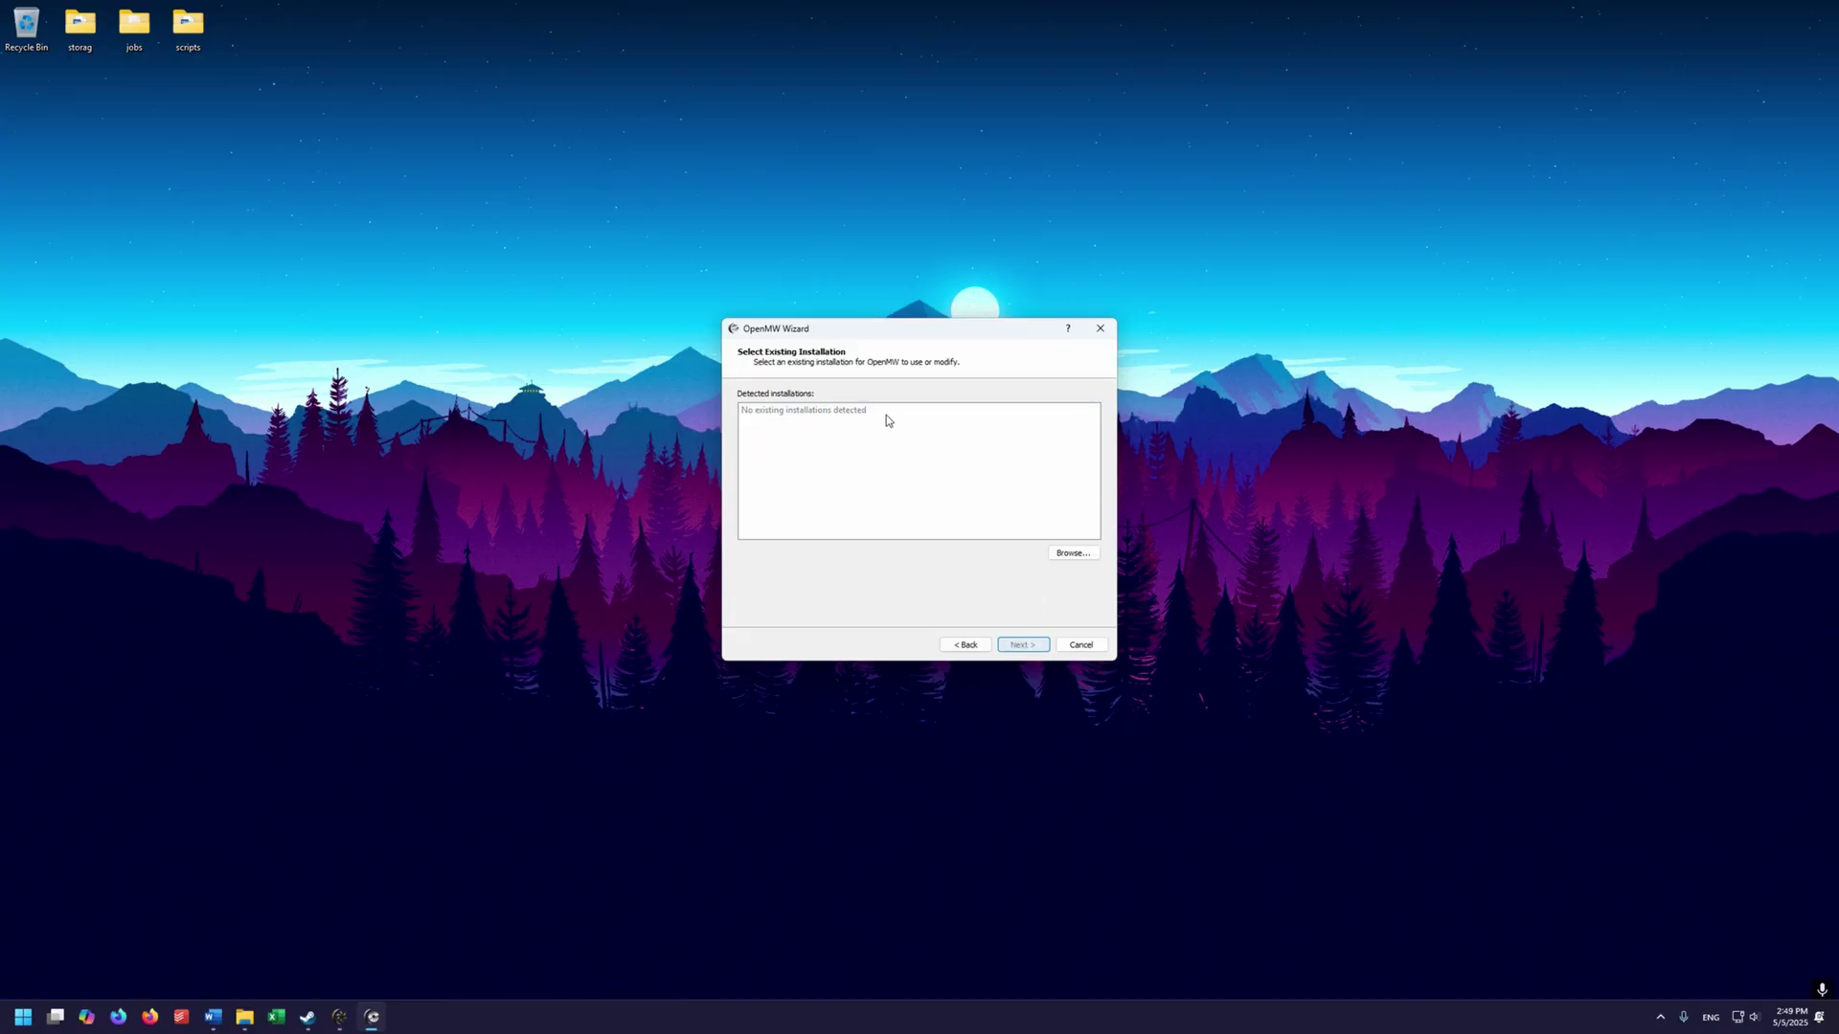
{"action": "mouse_move", "coordinate": [311, 1018]}
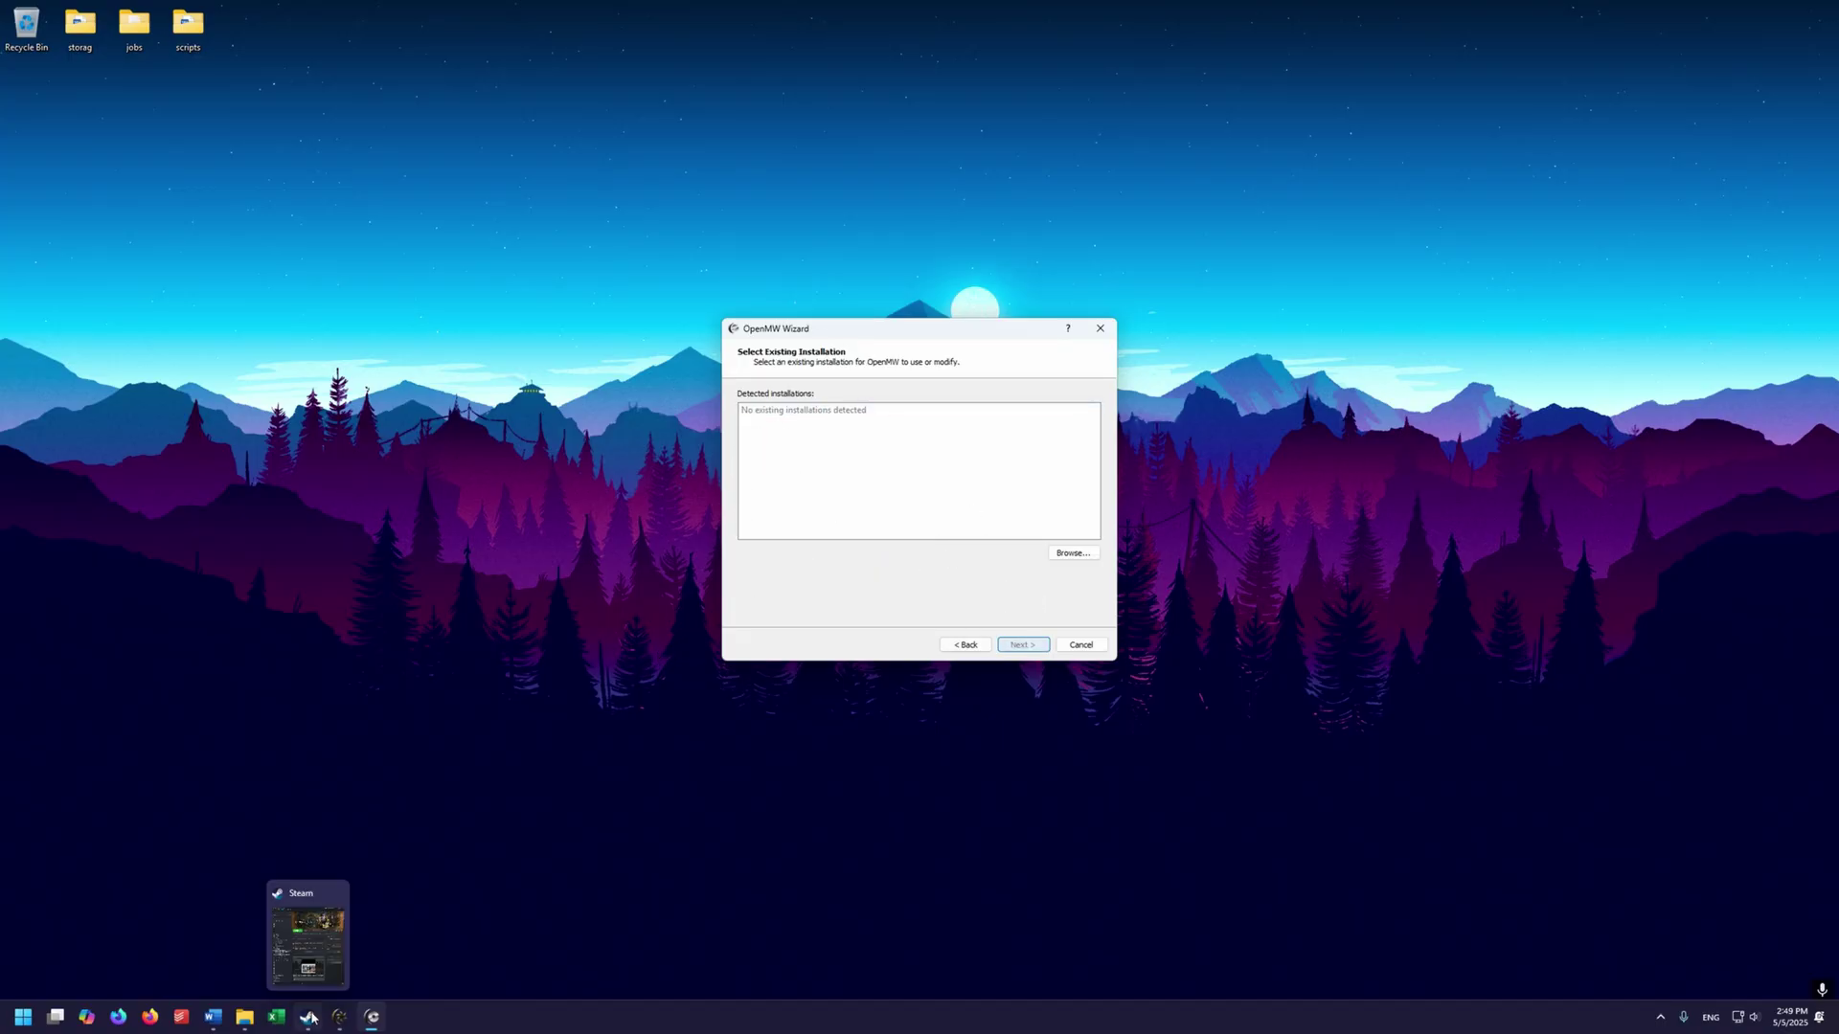
{"action": "left_click", "coordinate": [1071, 552]}
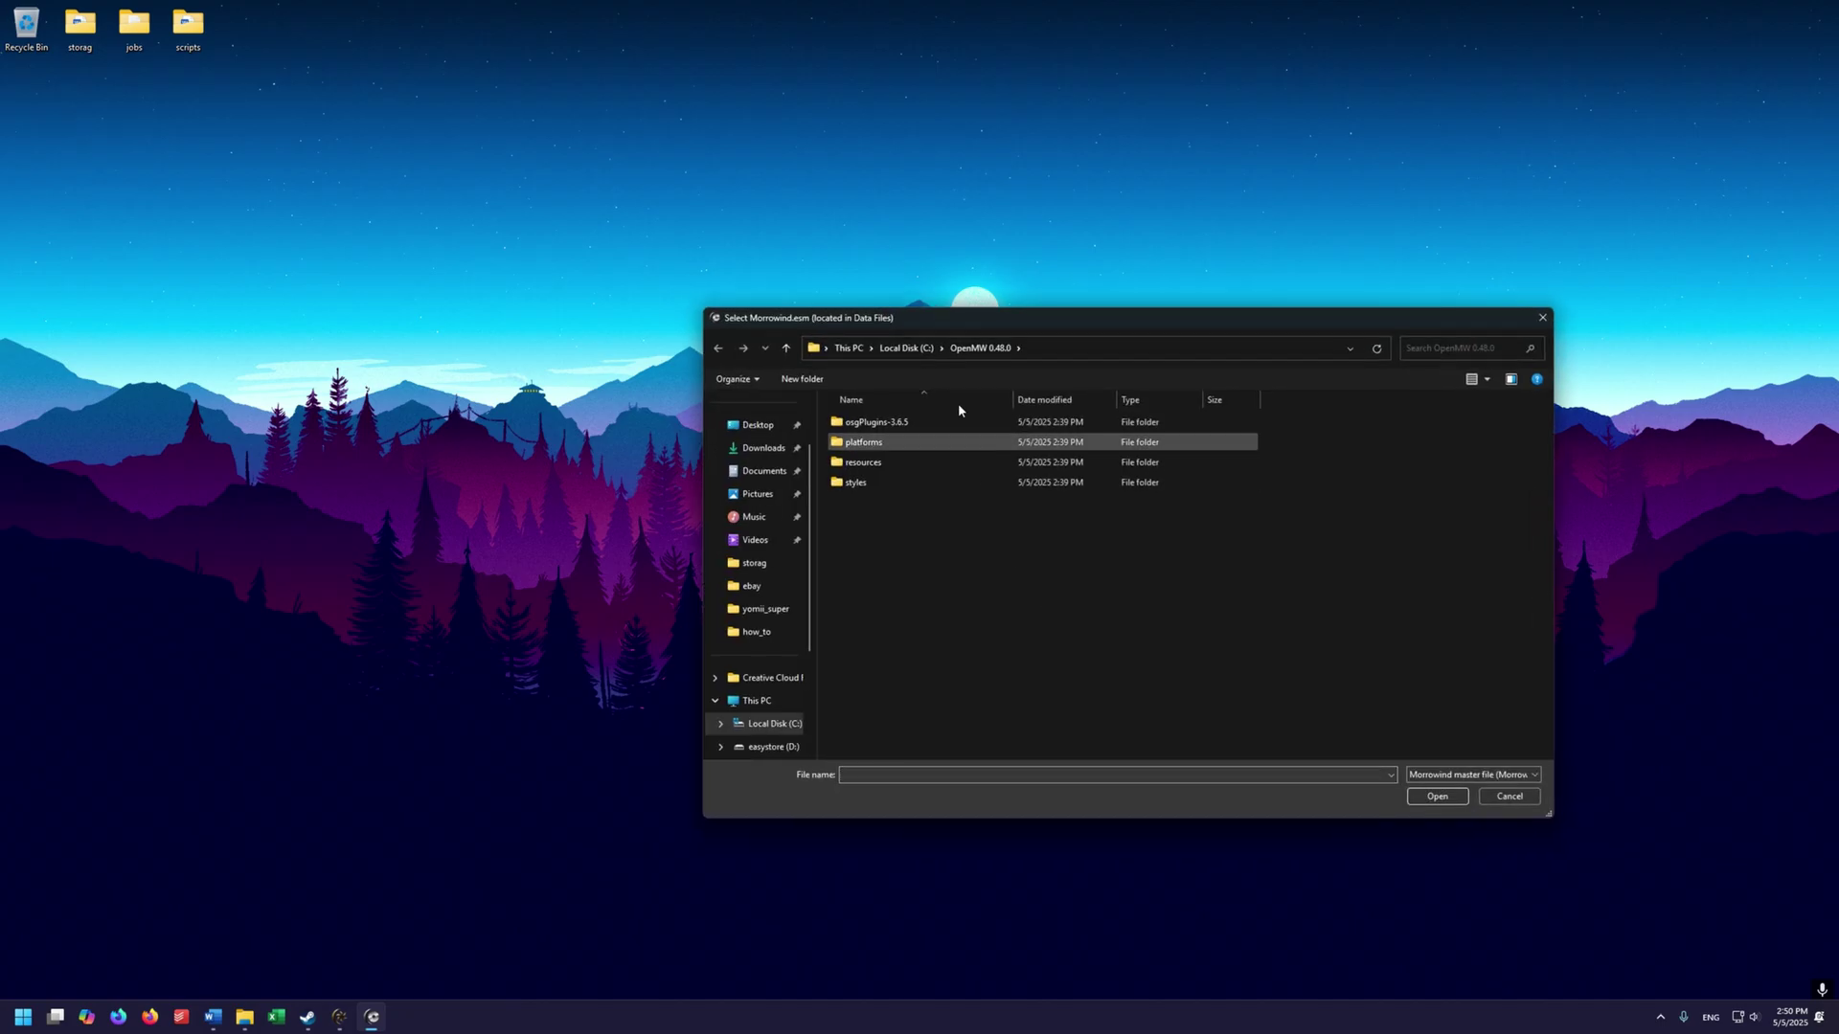
Step: Open Morrowind's Data Files folder through Steam's Manage > Browse local files
{"action": "left_click", "coordinate": [307, 1017]}
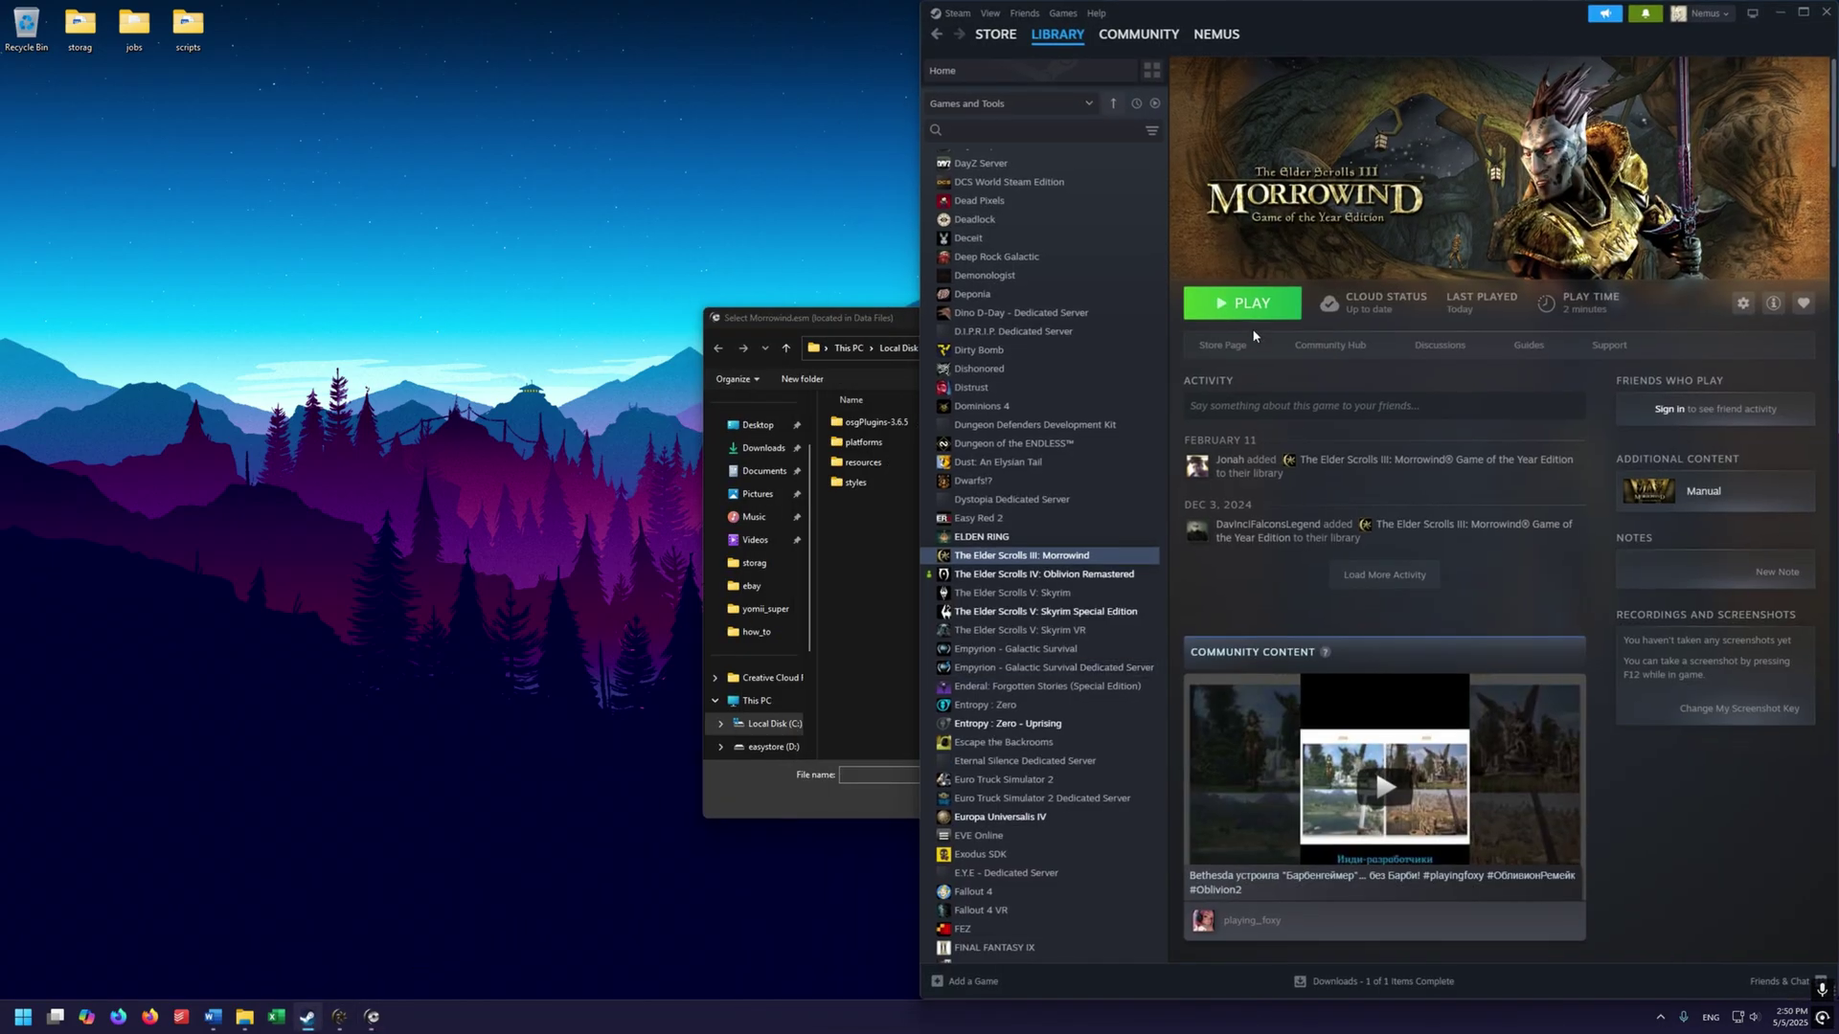
{"action": "right_click", "coordinate": [1053, 558]}
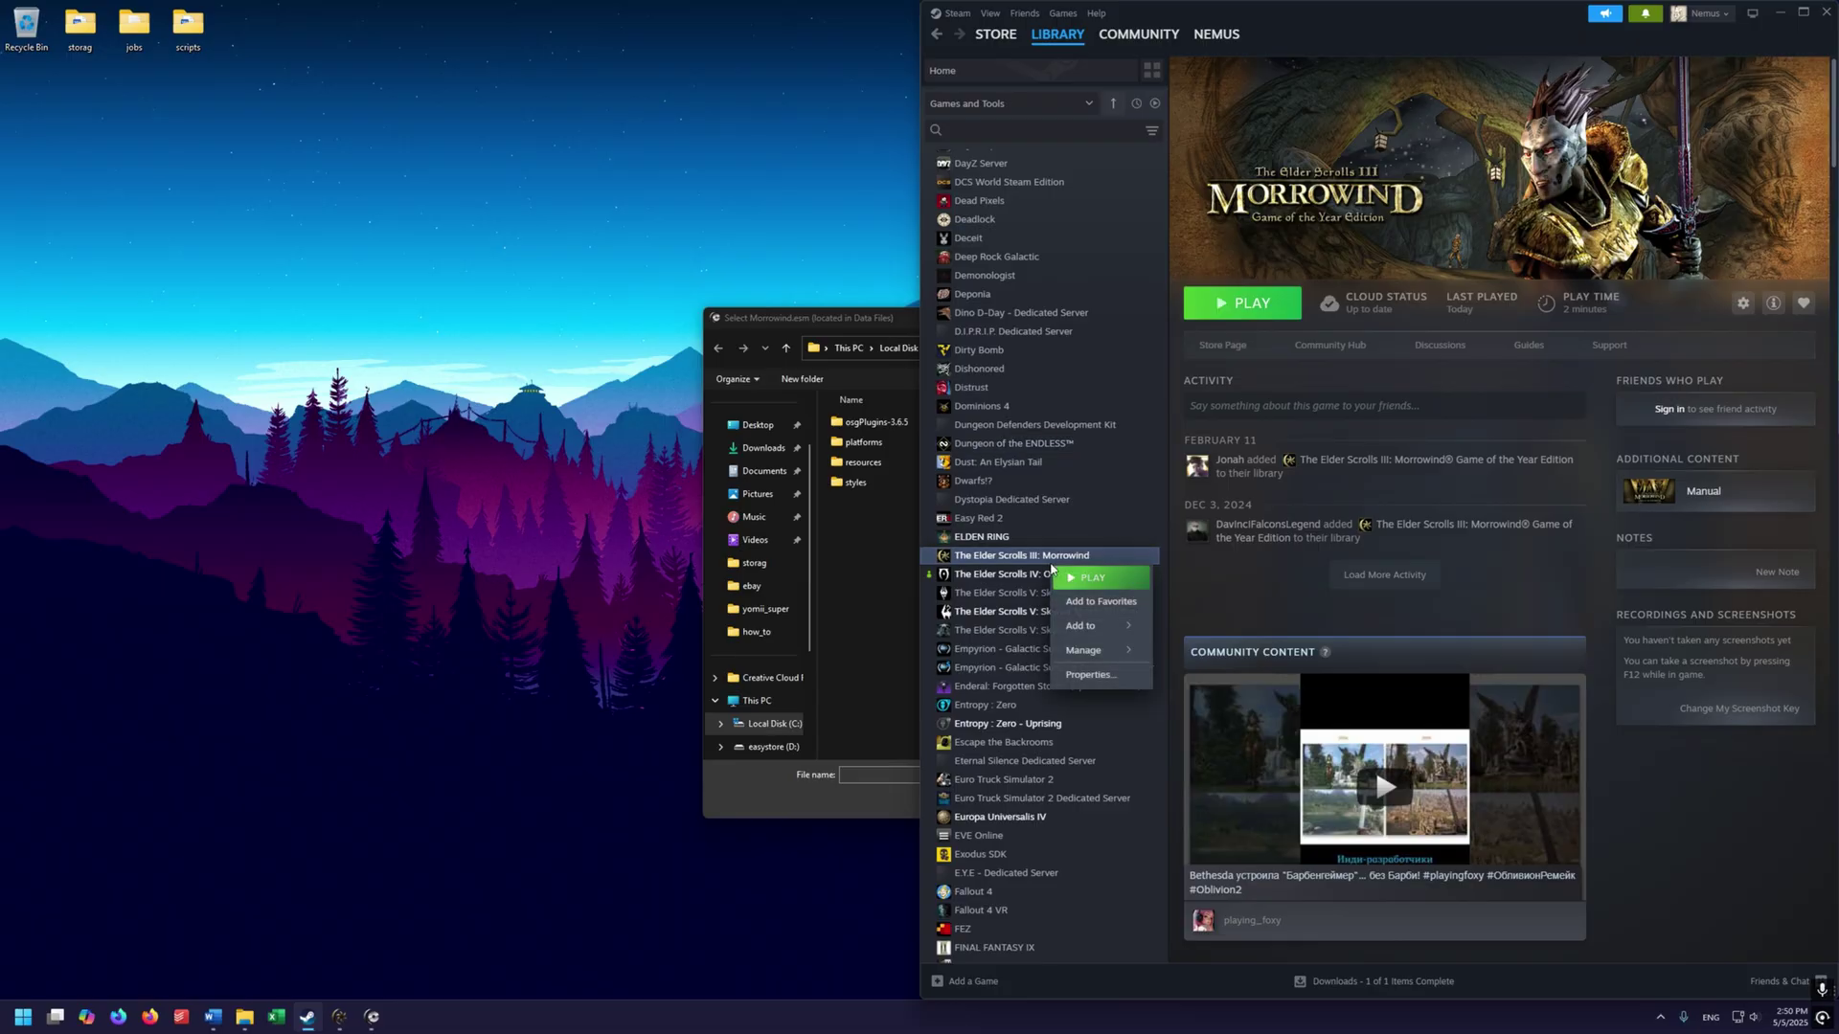
{"action": "mouse_move", "coordinate": [1112, 657]}
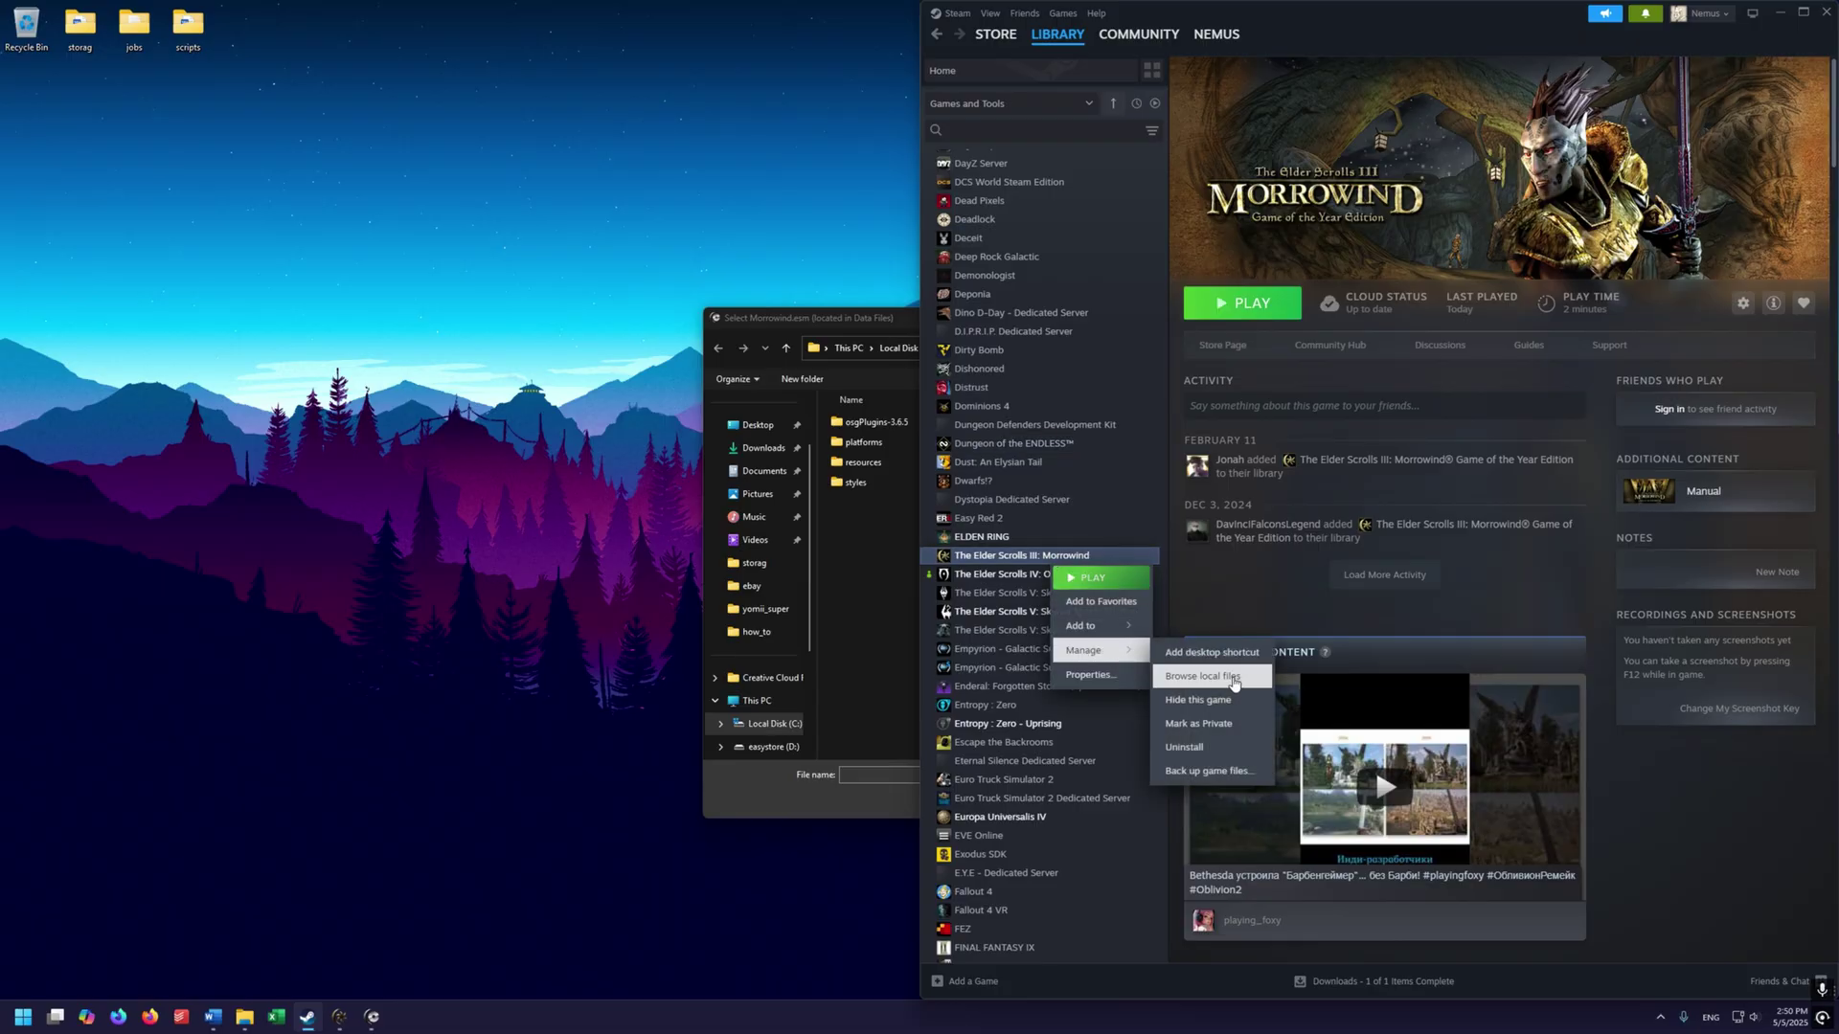
{"action": "left_click", "coordinate": [1202, 676]}
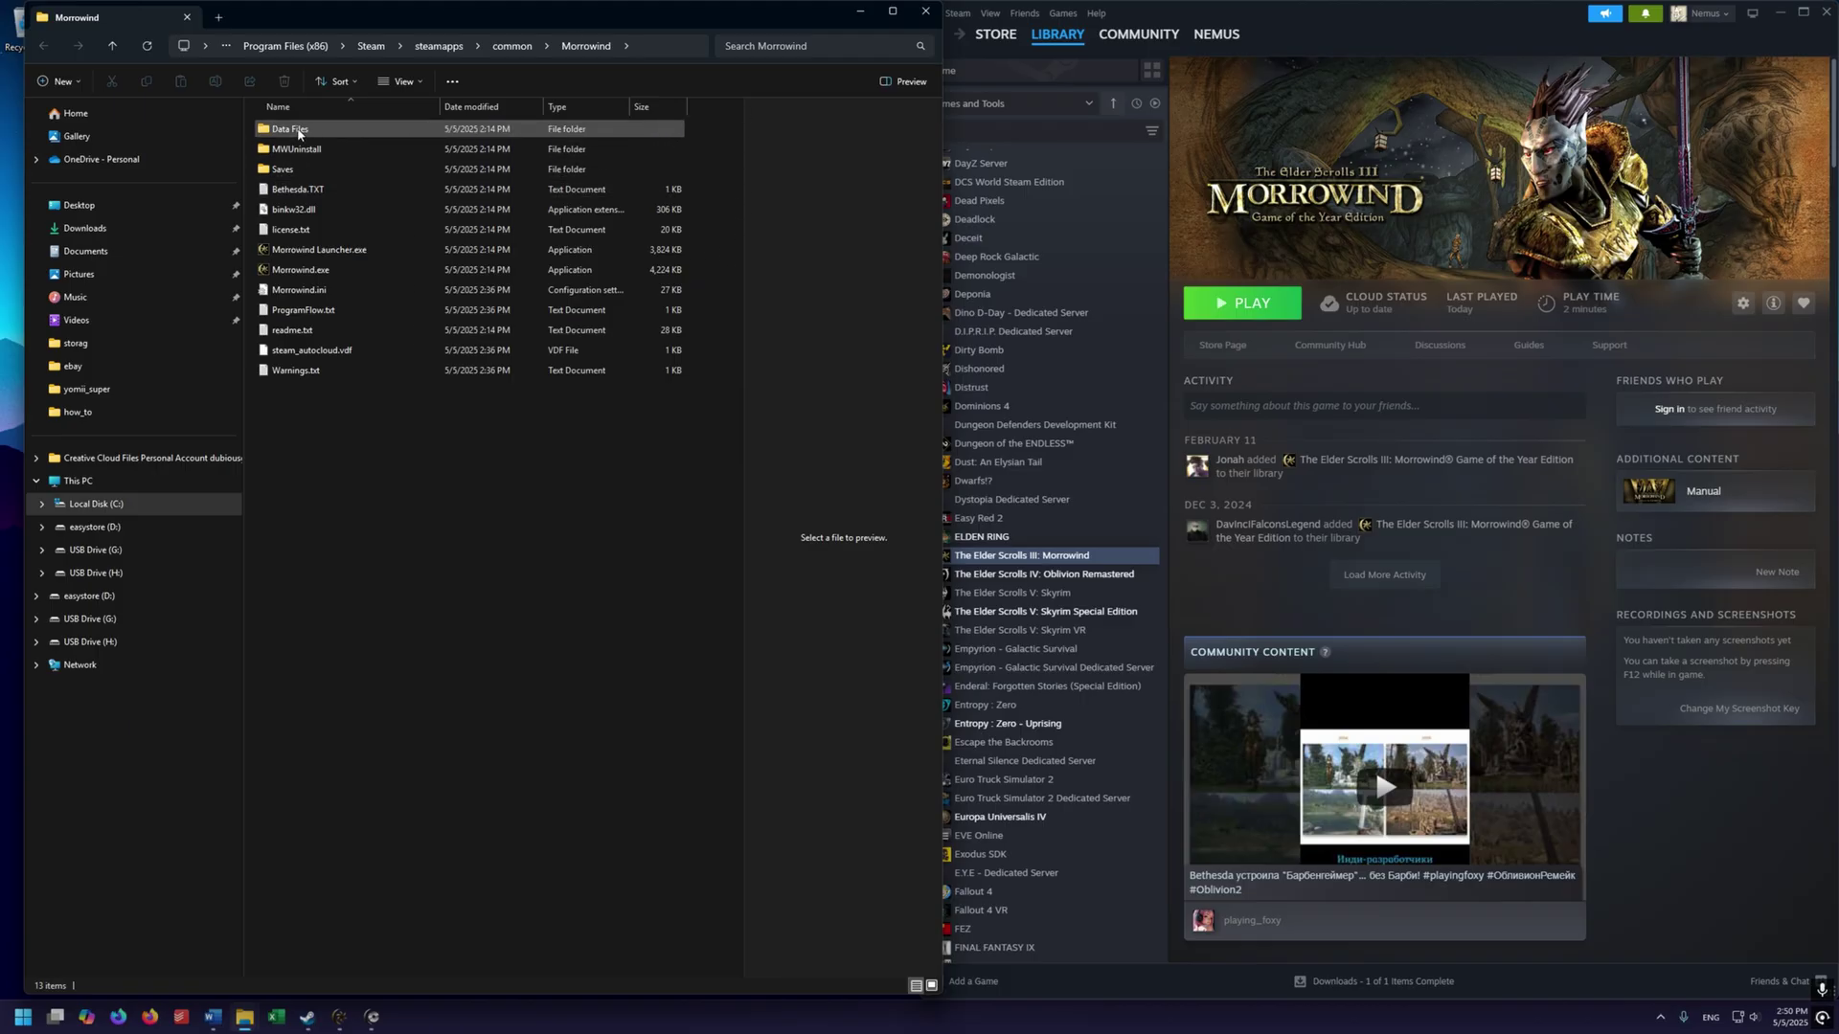
{"action": "double_click", "coordinate": [290, 129]}
Step: Copy the Data Files folder's full path from the address bar, then minimize the window
{"action": "key", "text": "super+Left"}
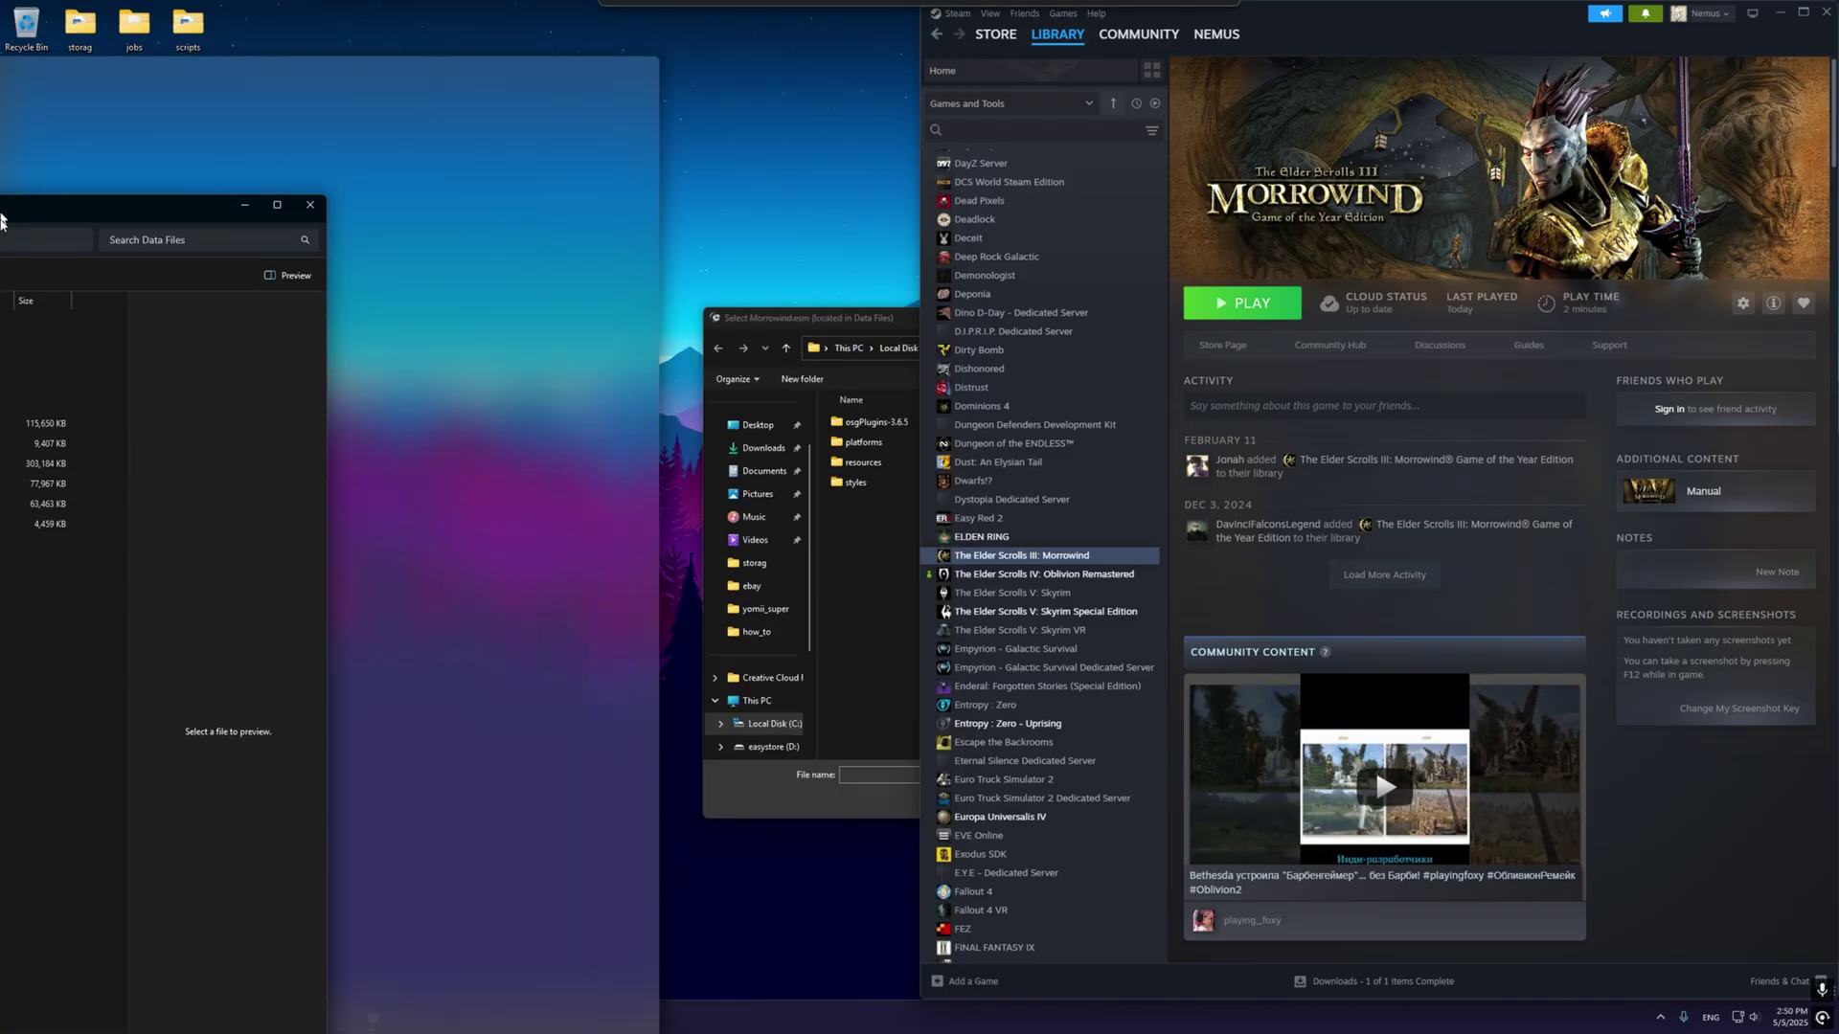
{"action": "left_click", "coordinate": [594, 43]}
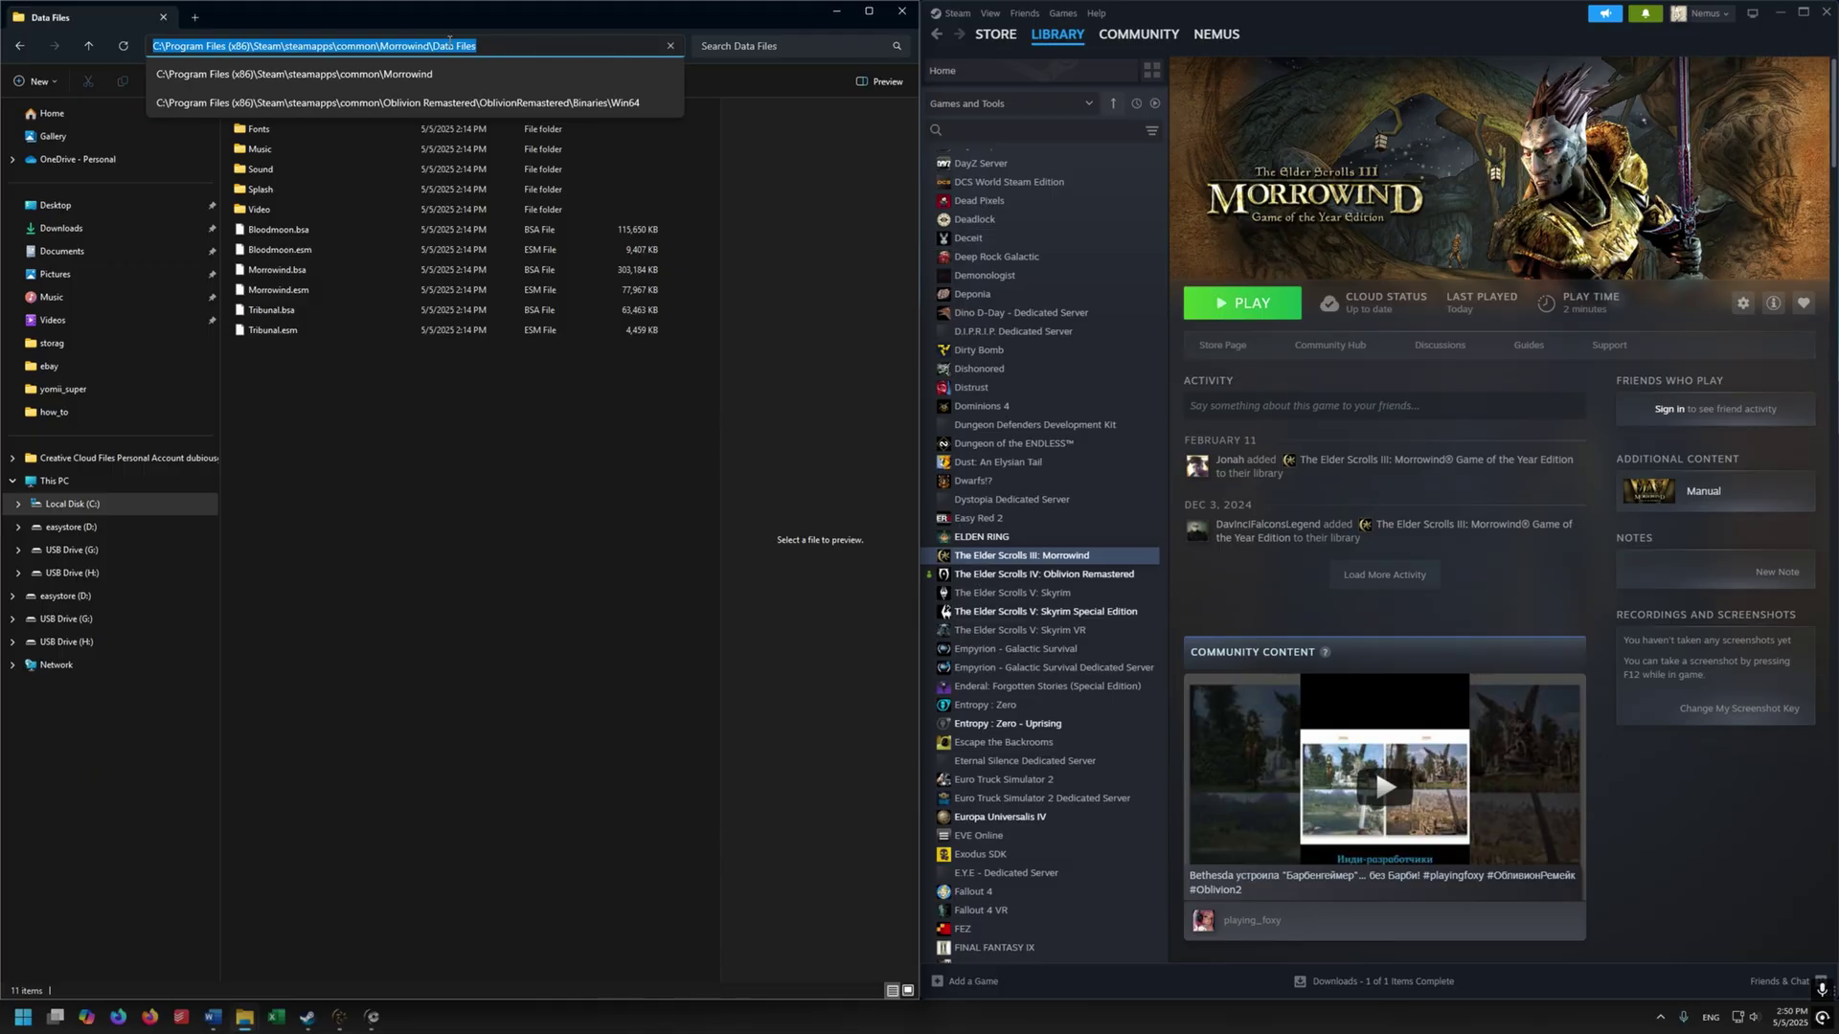
{"action": "right_click", "coordinate": [449, 43]}
{"action": "left_click", "coordinate": [483, 76]}
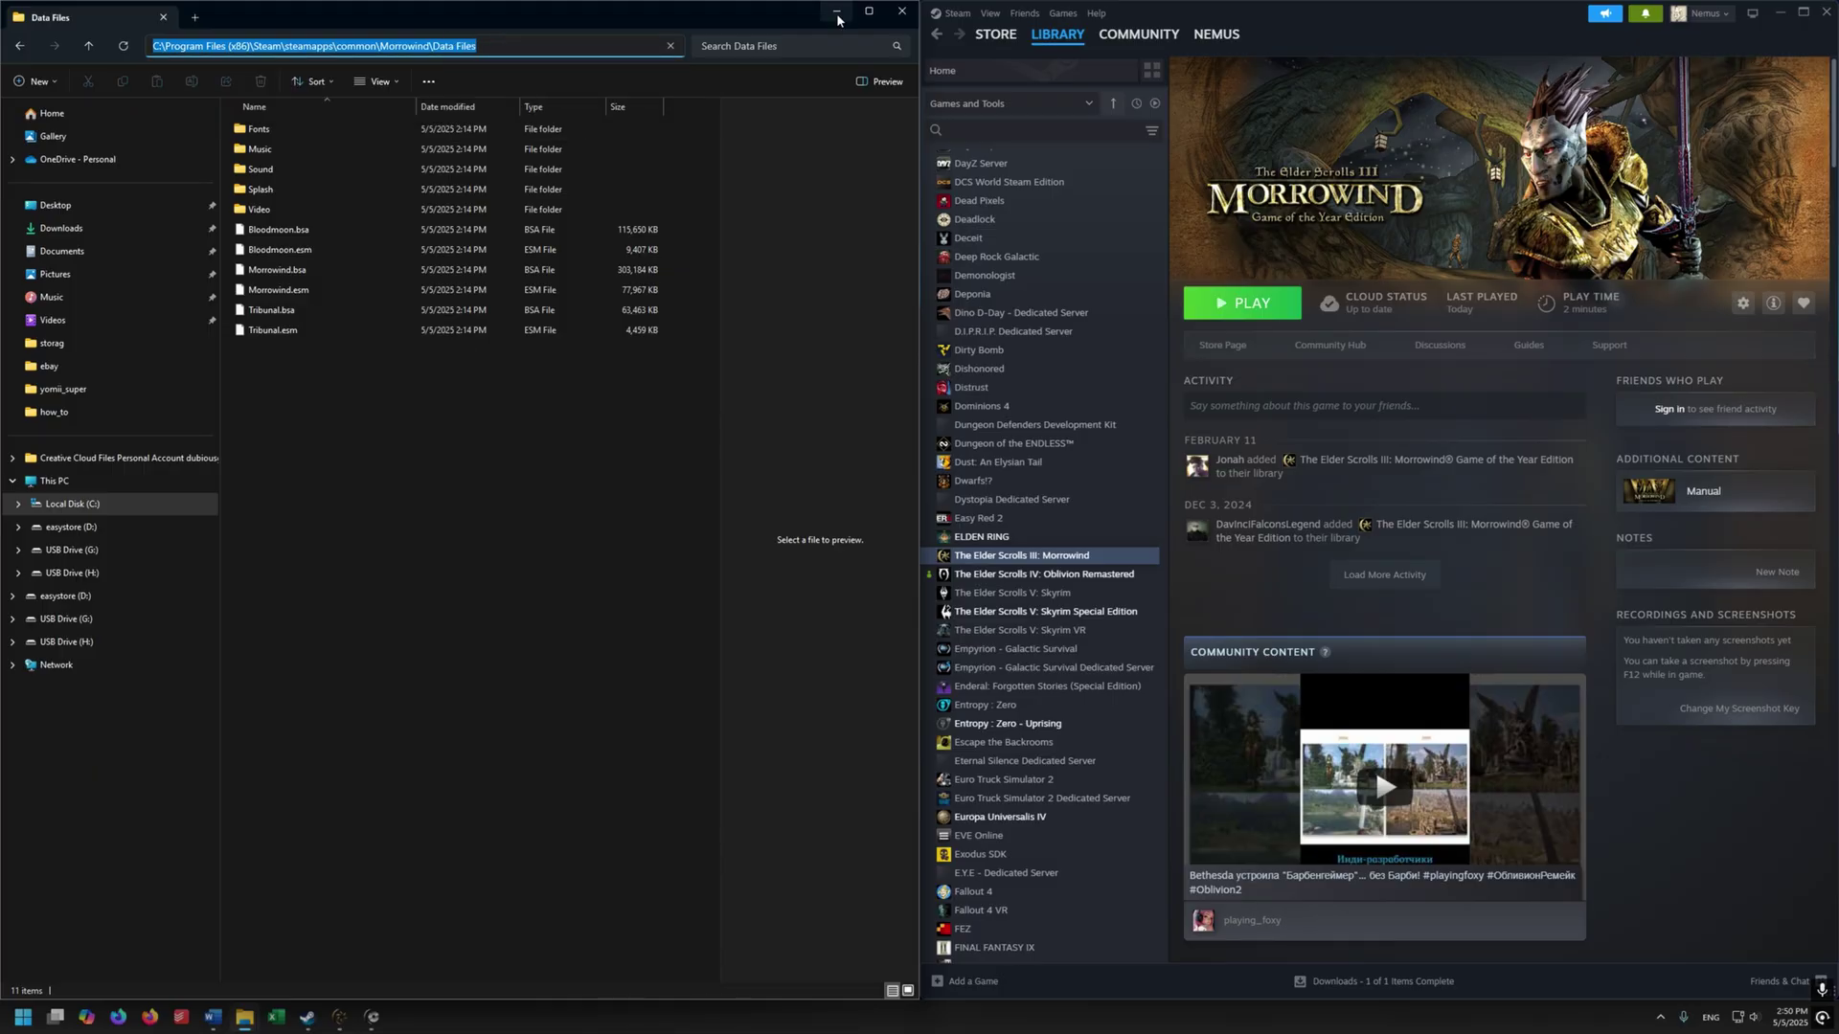
{"action": "left_click", "coordinate": [838, 14]}
Step: Paste the Steam Morrowind Data Files path into the file picker and choose Morrowind.esm
{"action": "left_click", "coordinate": [1779, 13]}
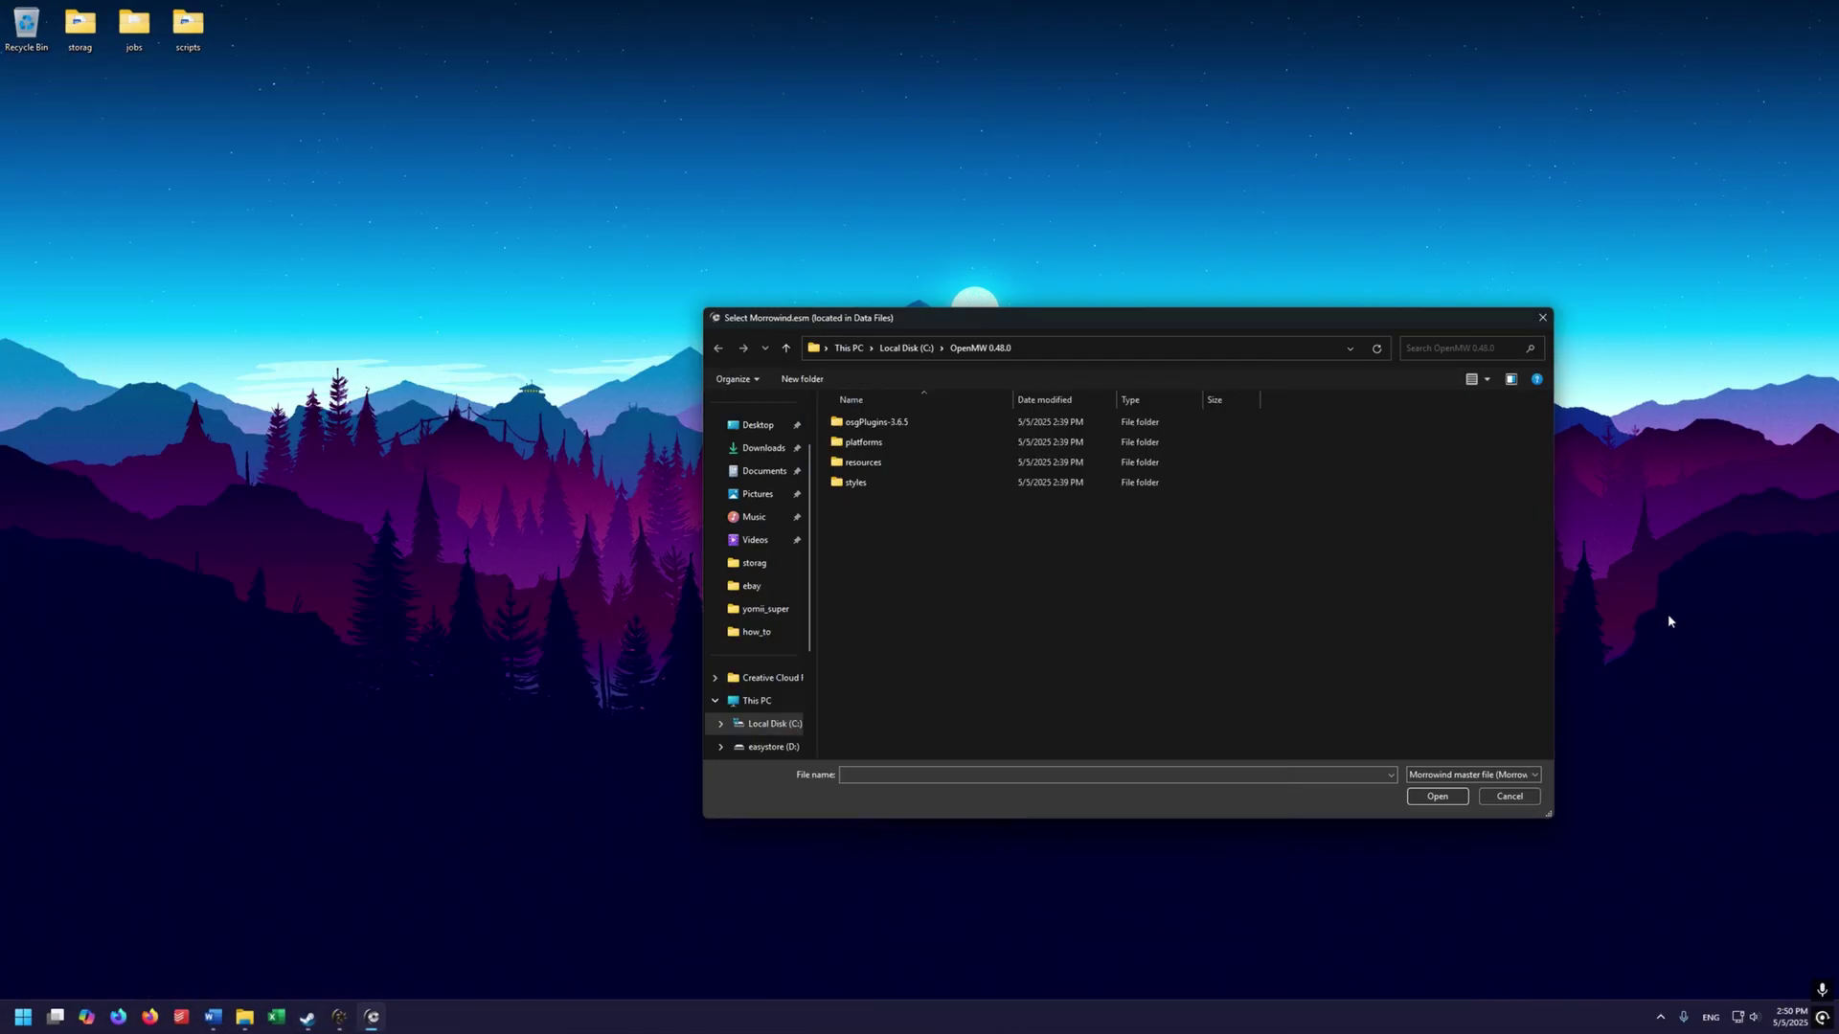
{"action": "left_click_drag", "start_coordinate": [1123, 320], "coordinate": [904, 291]}
{"action": "left_click", "coordinate": [825, 318]}
{"action": "right_click", "coordinate": [824, 319]}
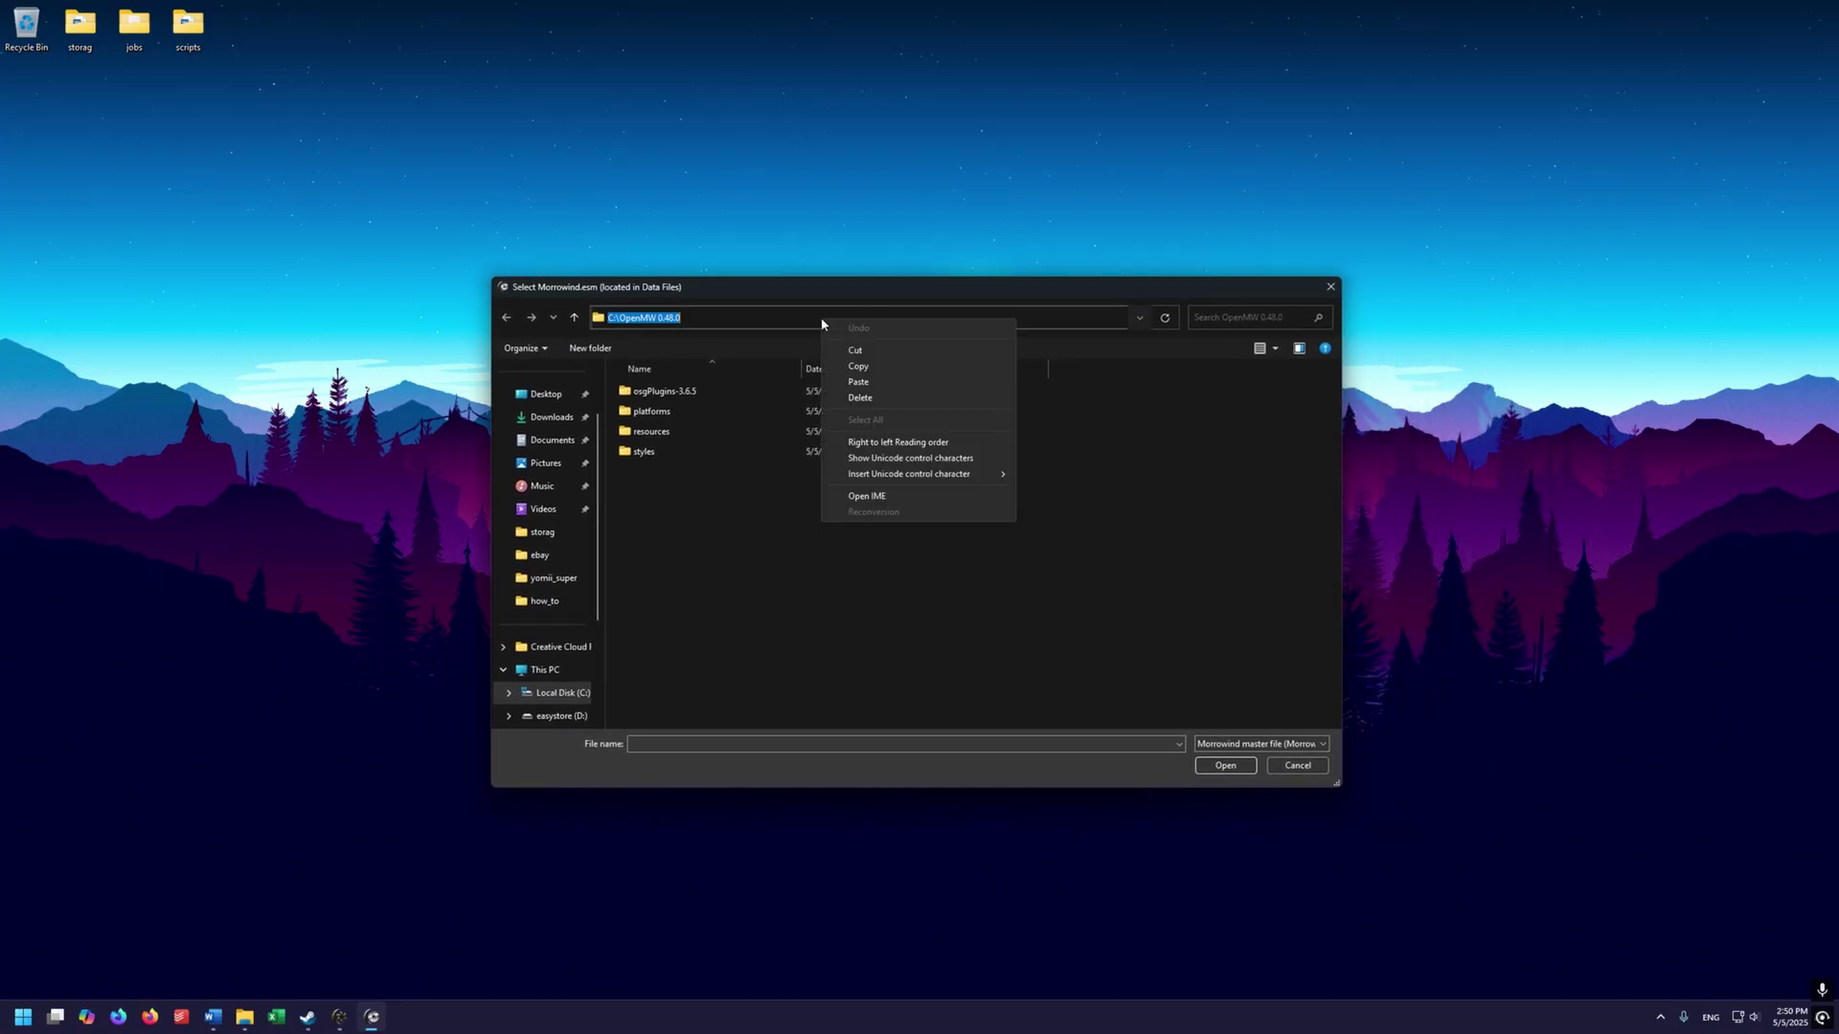
{"action": "left_click", "coordinate": [871, 381]}
{"action": "key", "text": "Return"}
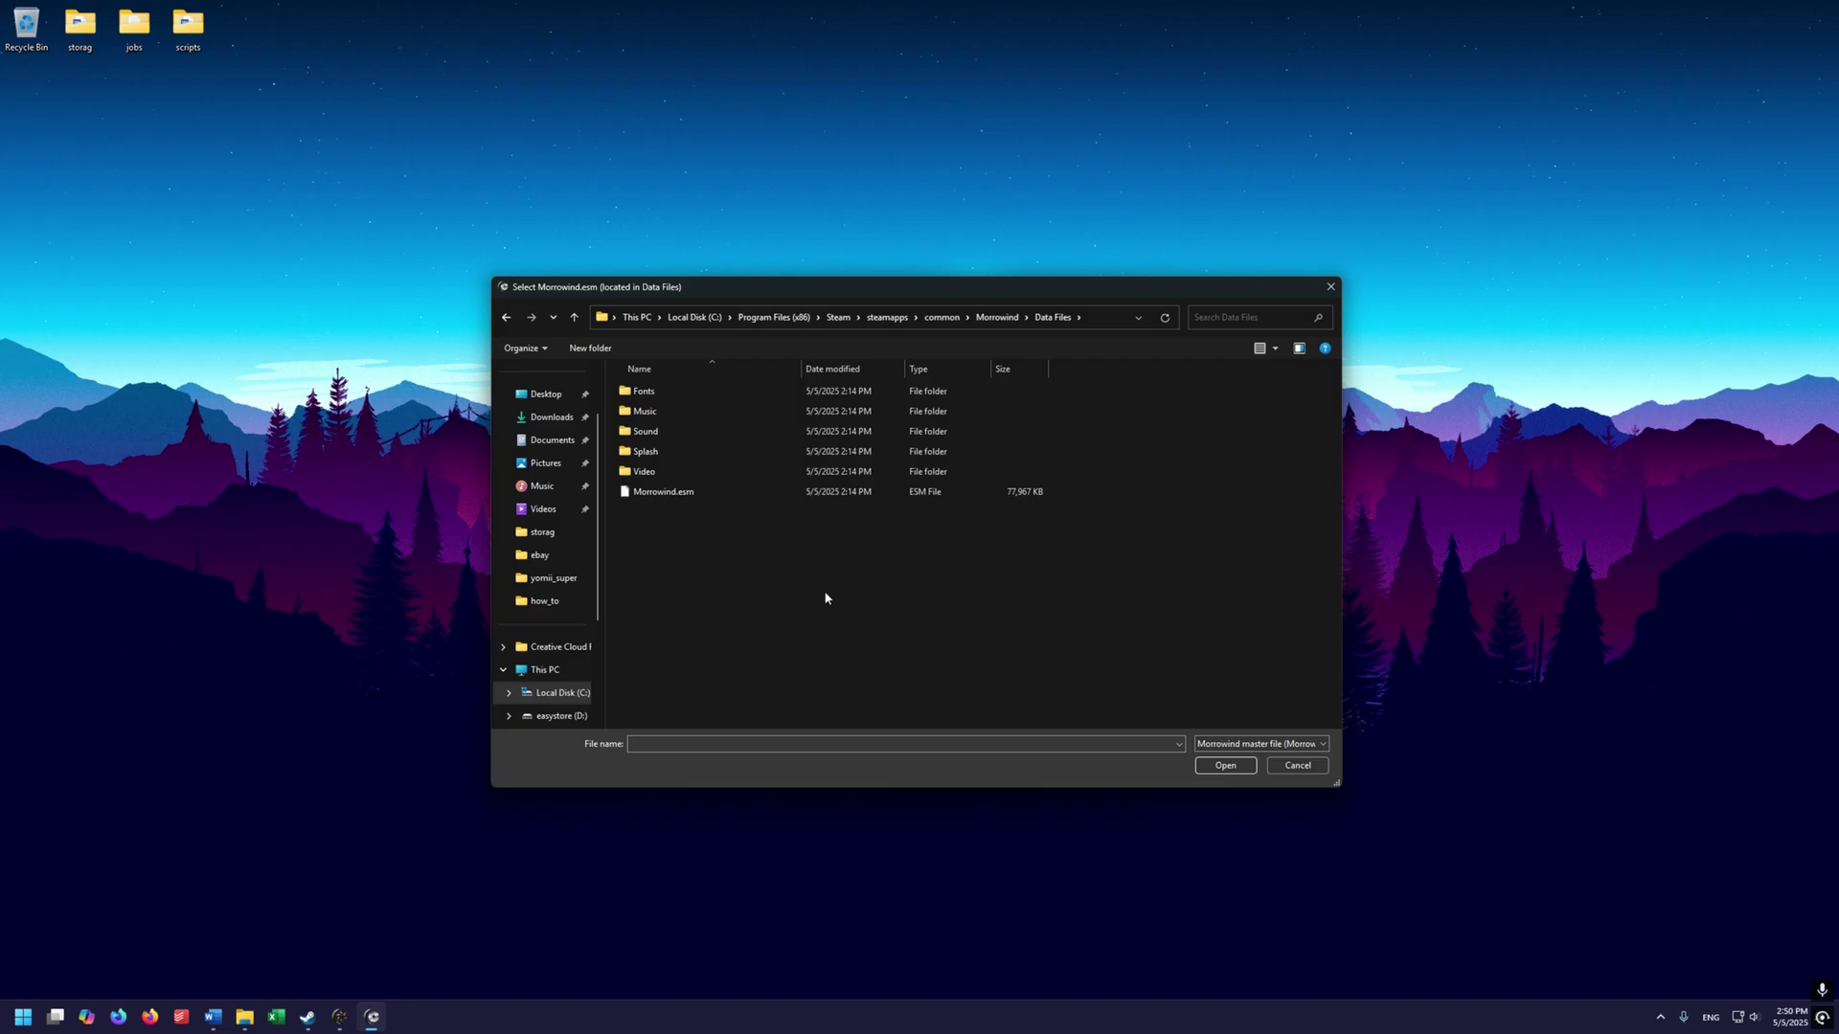
{"action": "left_click", "coordinate": [679, 497]}
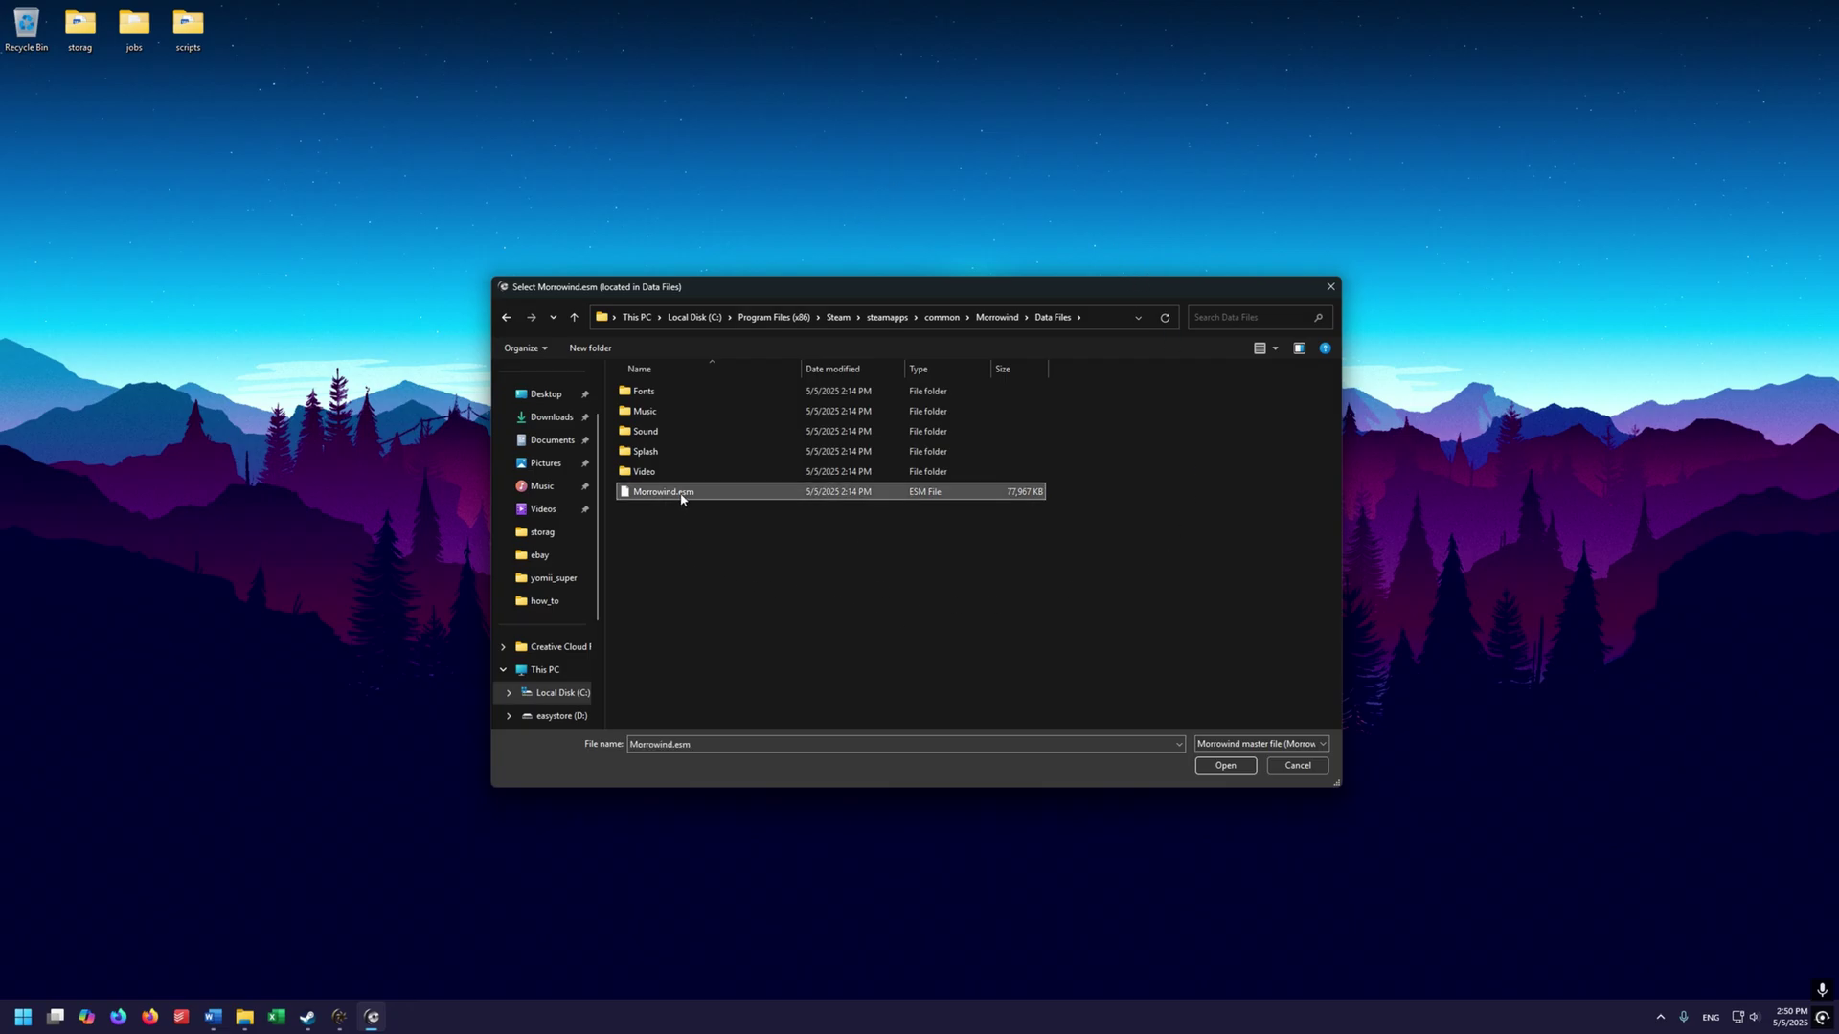
{"action": "left_click", "coordinate": [1229, 766]}
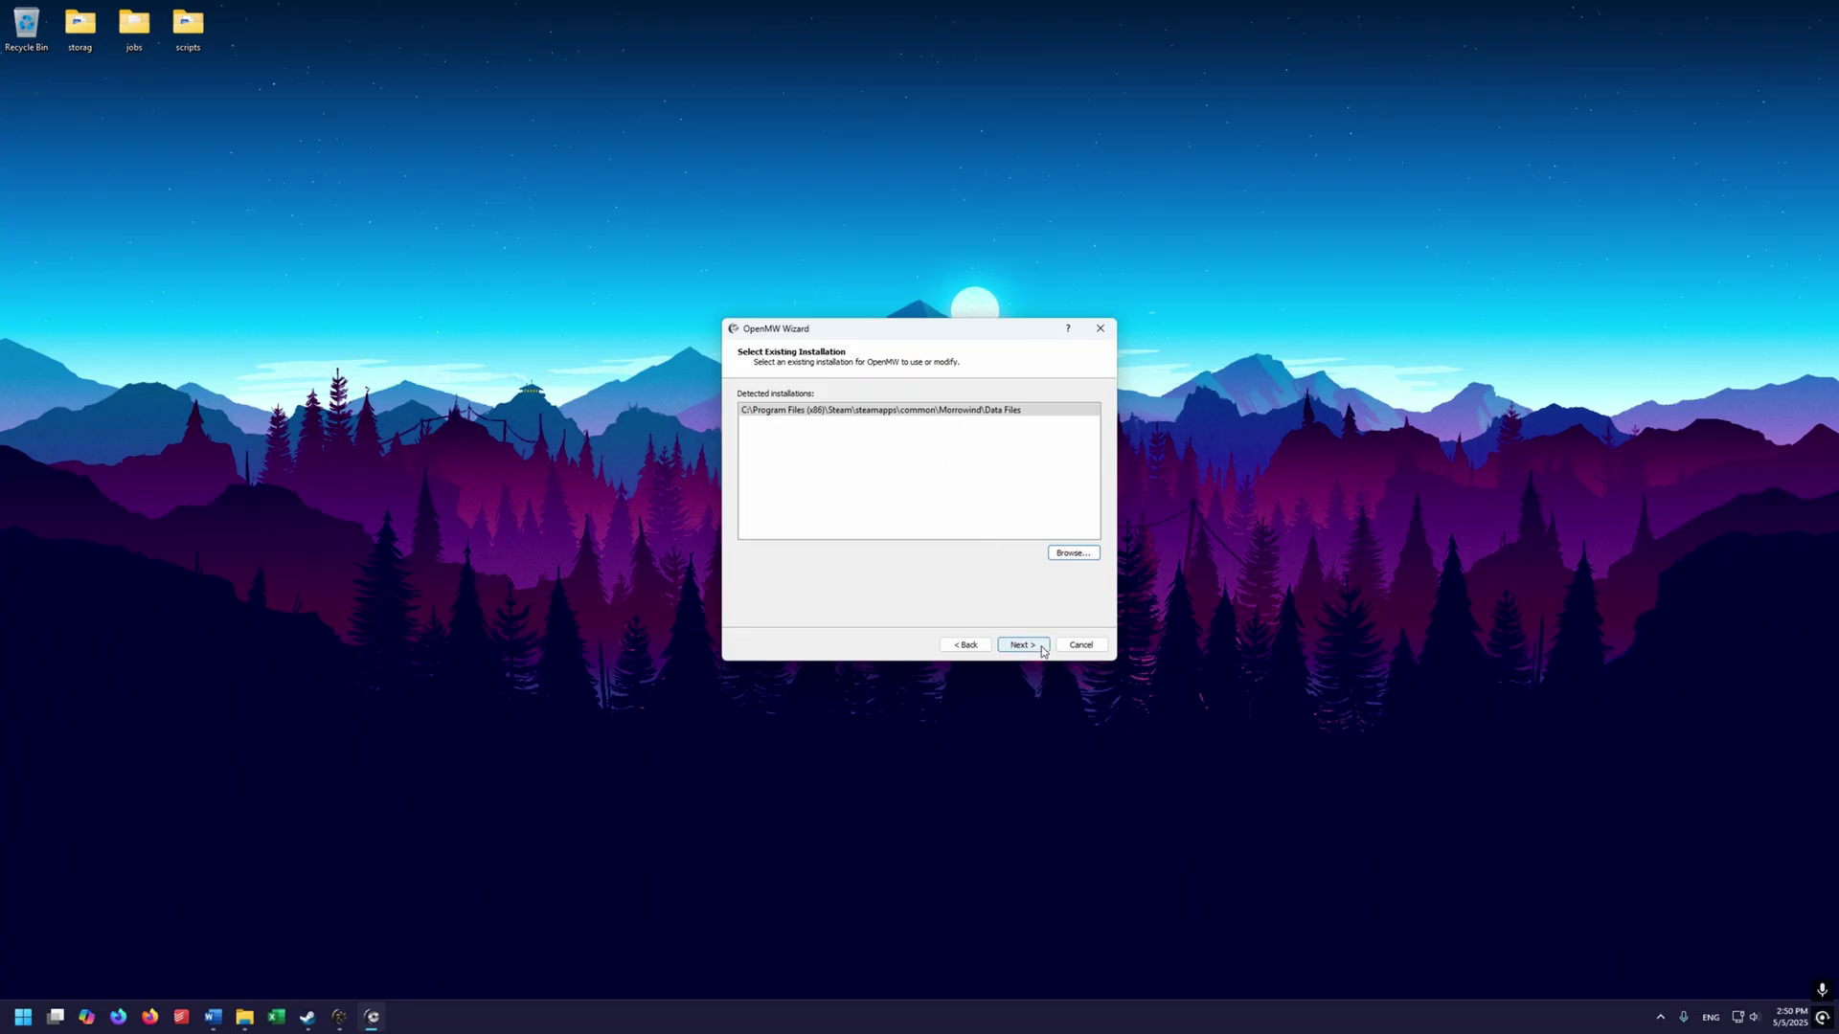
Step: Finish the wizard, accepting the detected Morrowind installation and default language
{"action": "left_click", "coordinate": [1041, 649]}
{"action": "left_click", "coordinate": [1041, 649]}
{"action": "left_click", "coordinate": [1041, 650]}
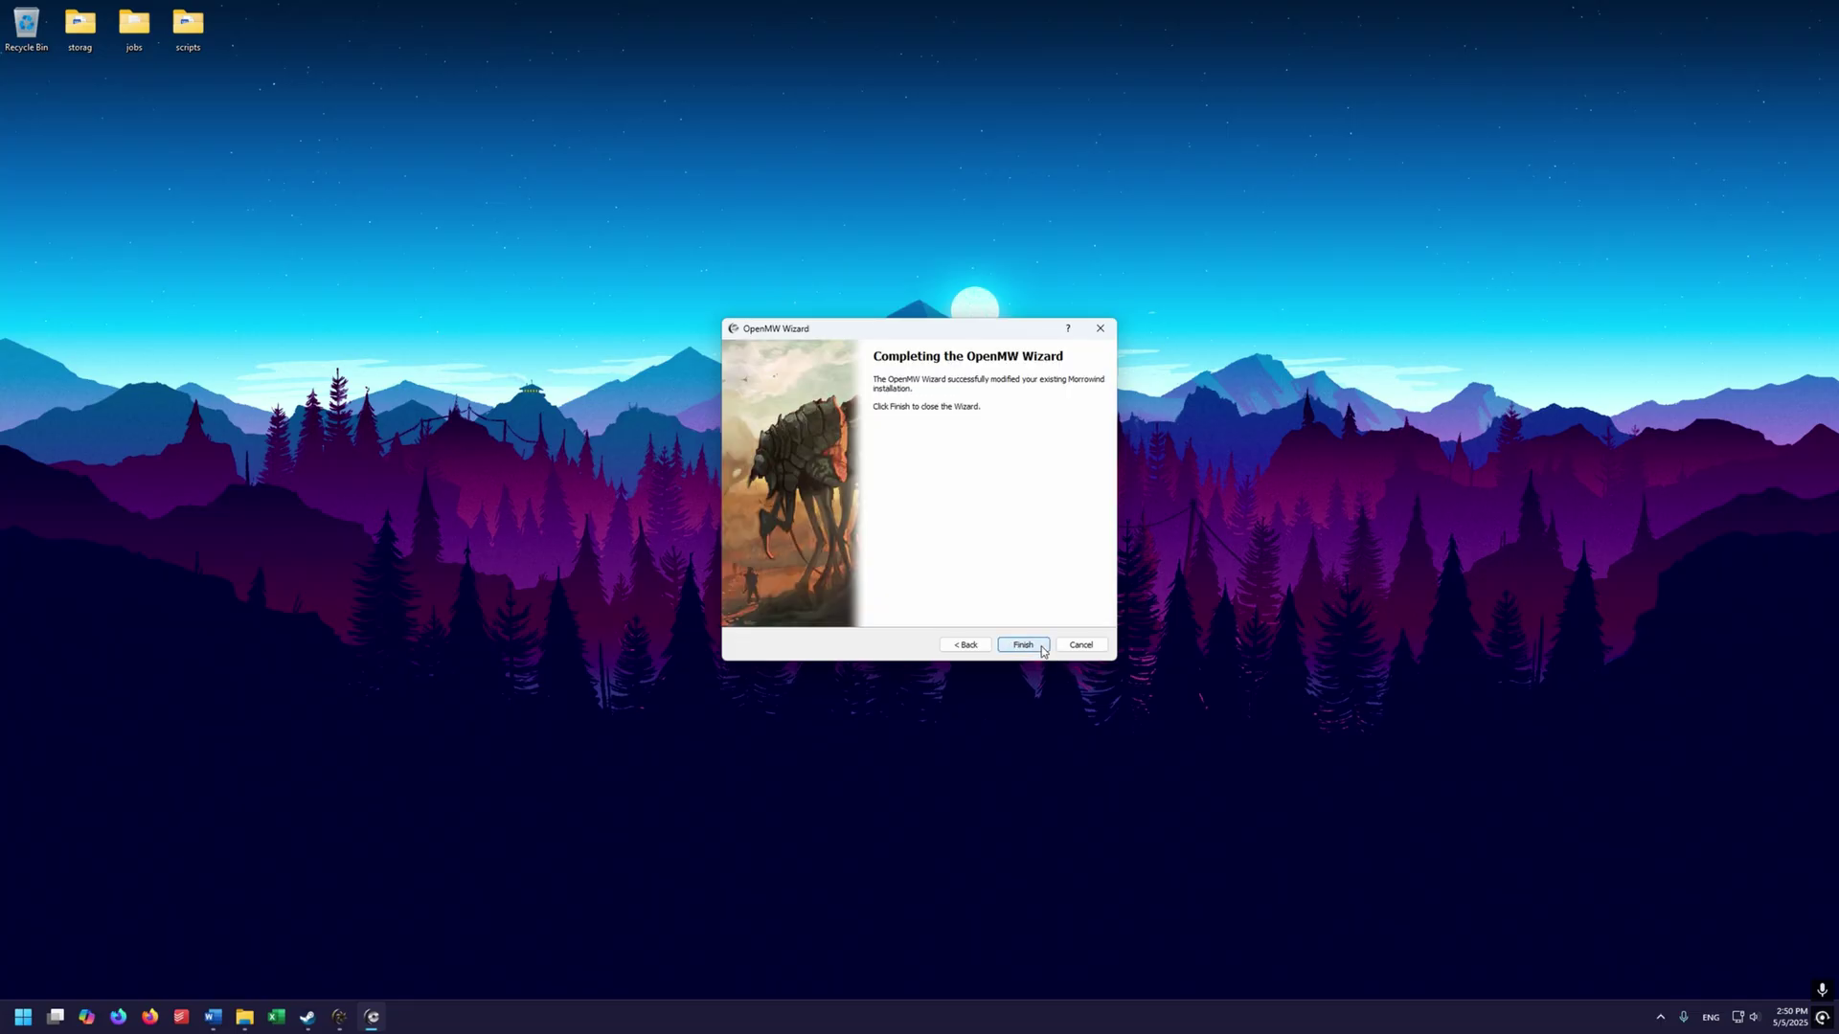
{"action": "left_click", "coordinate": [1023, 645]}
Step: Switch the launcher to the 2025-05-05T14:50:52 content list and open the Data Files page
{"action": "left_click", "coordinate": [1296, 510]}
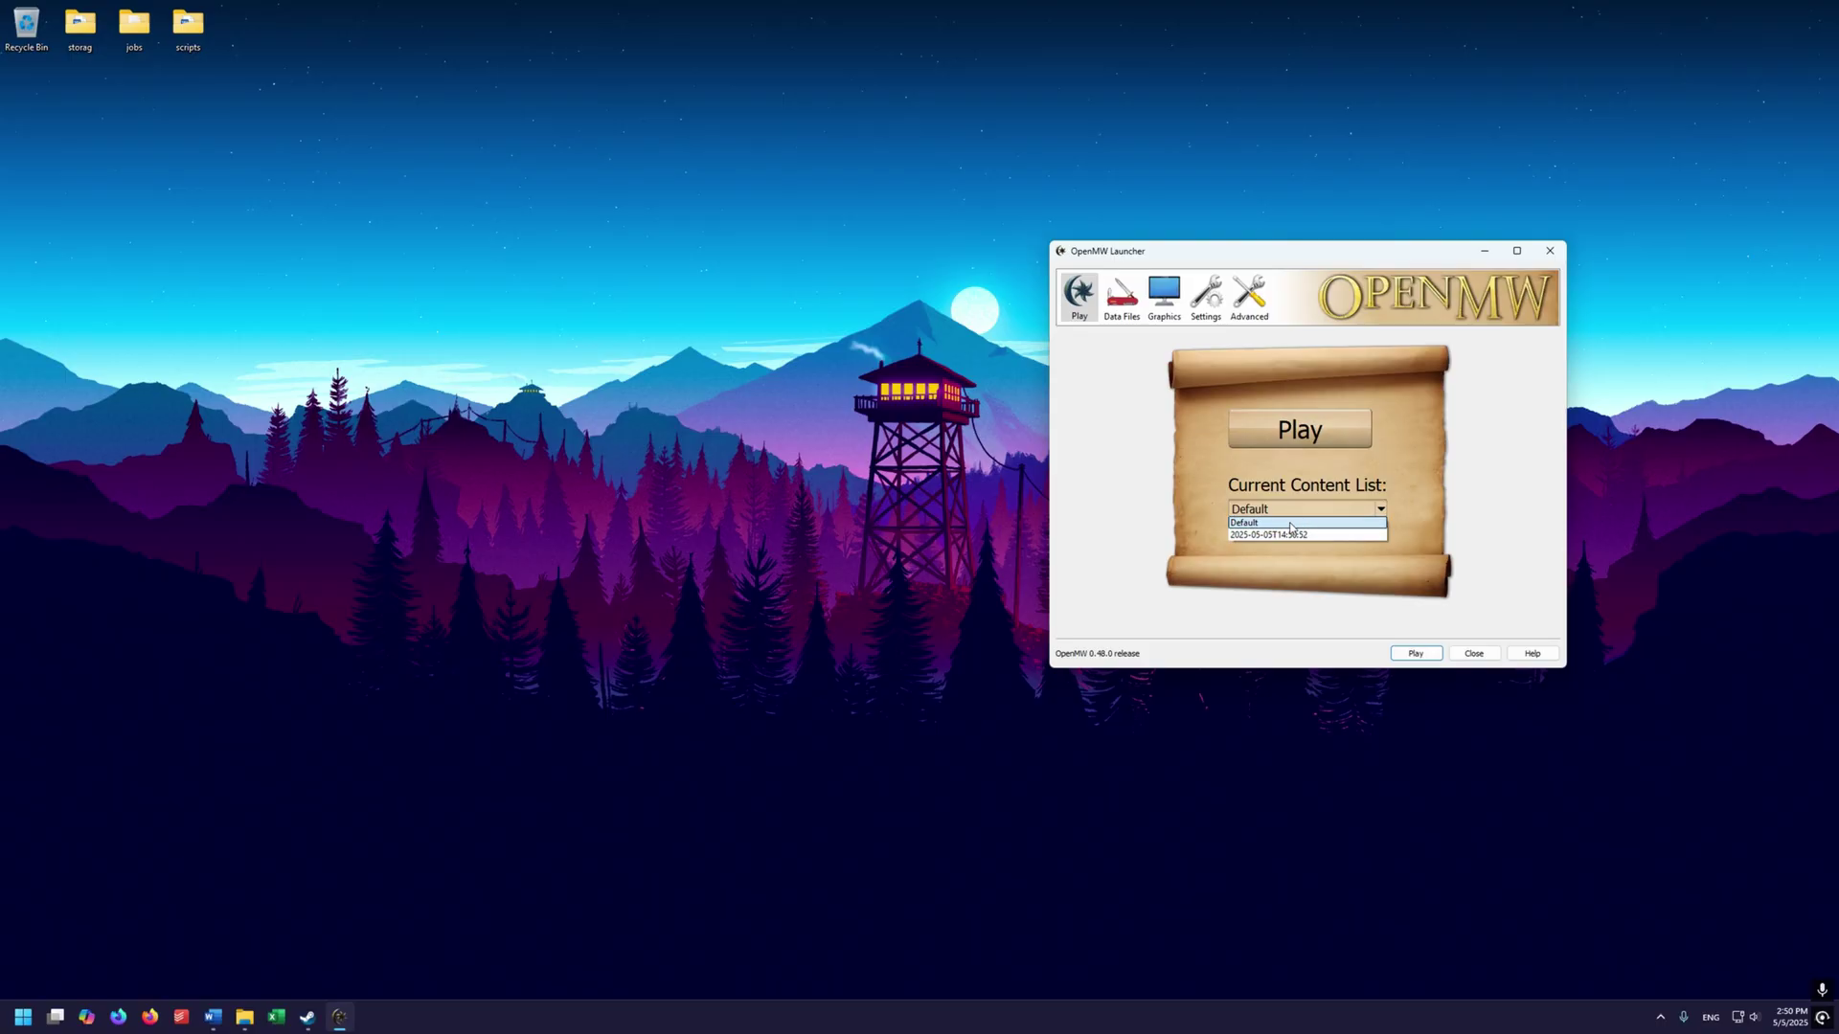
{"action": "left_click", "coordinate": [1268, 535]}
{"action": "left_click_drag", "start_coordinate": [1225, 245], "coordinate": [855, 260]}
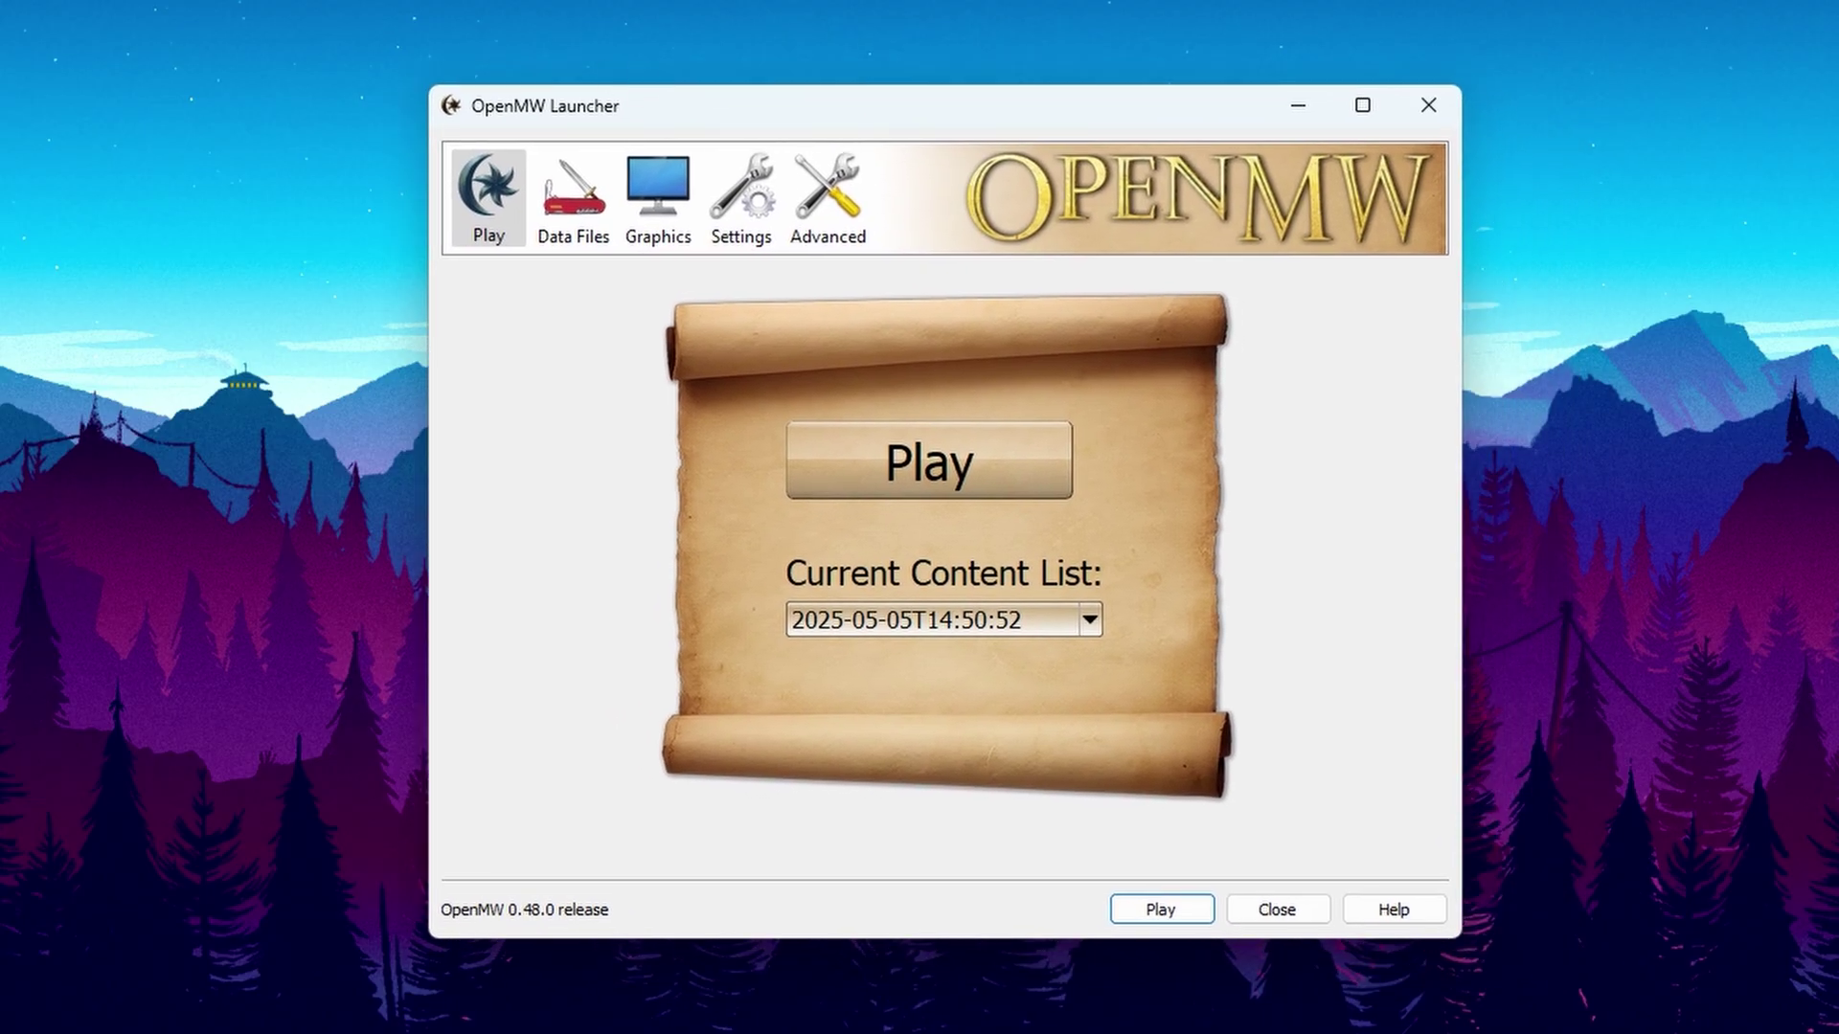
{"action": "left_click", "coordinate": [573, 196]}
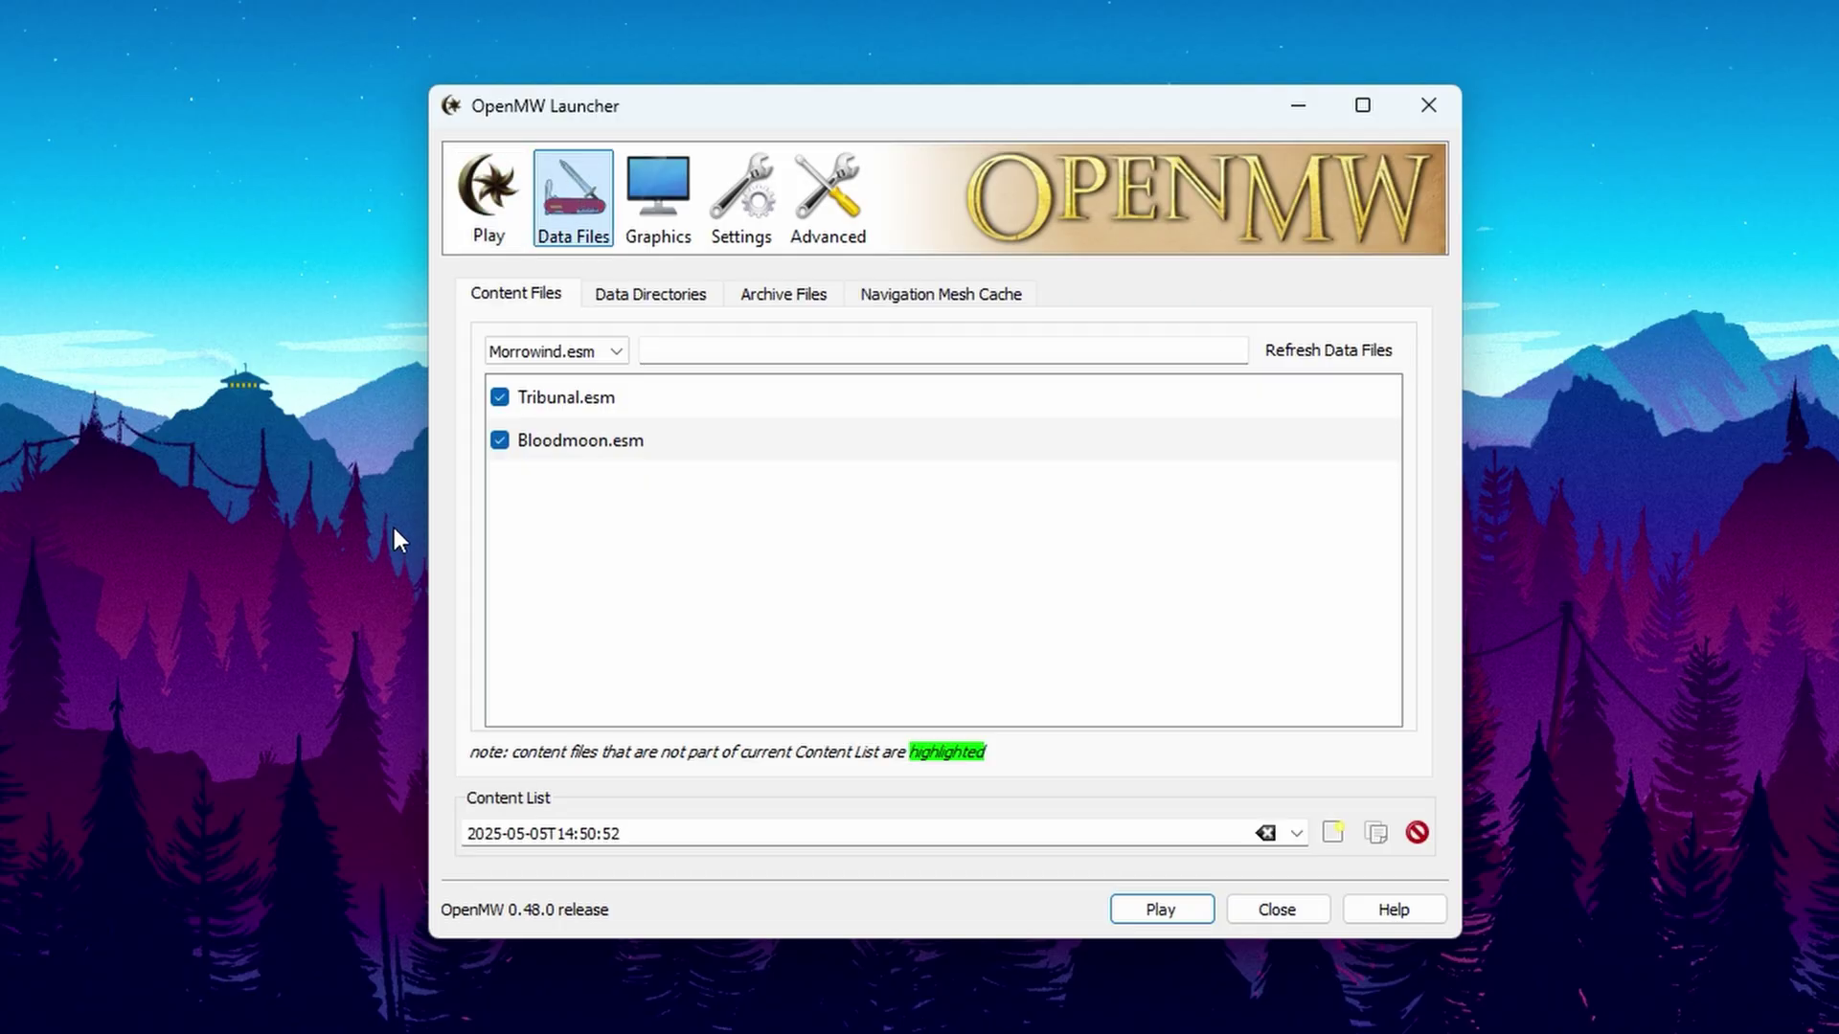
Step: Append C:\OpenMW_Mods\tamriel_data, ticking its 00 Data Files and 01 Data Files - Normal Maps subfolders
{"action": "left_click", "coordinate": [661, 299]}
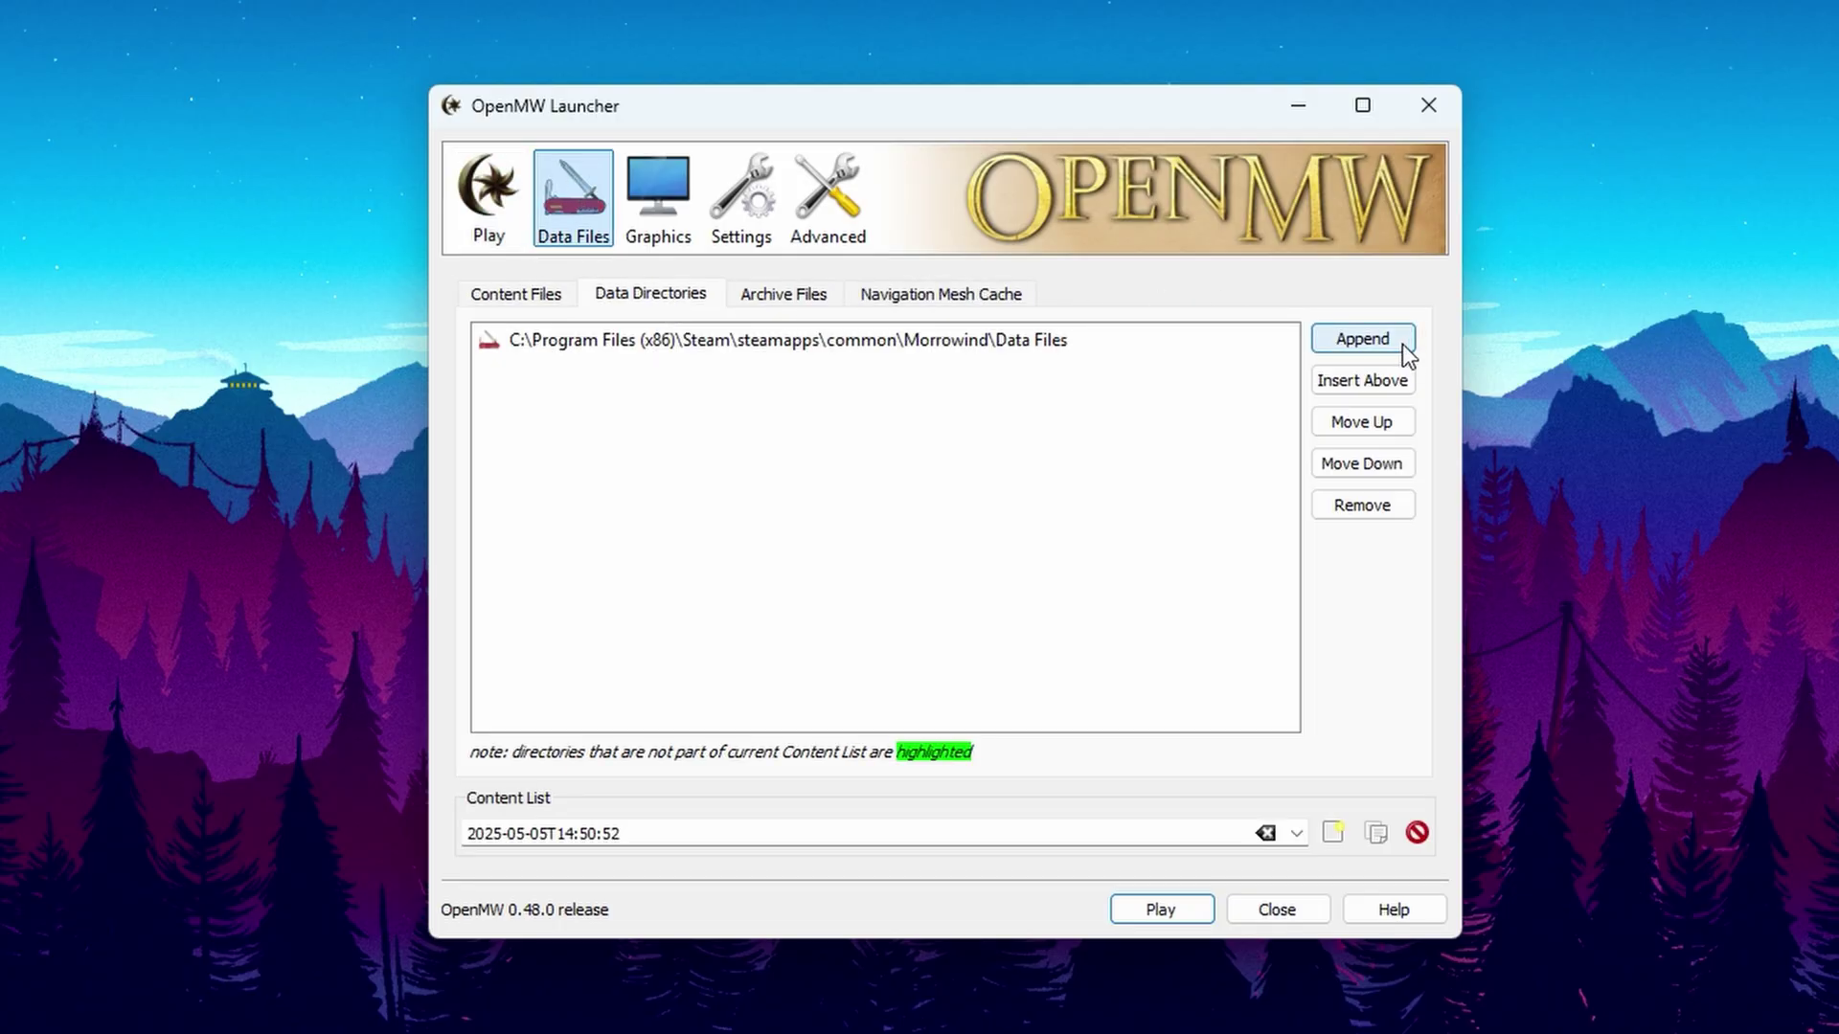
{"action": "left_click", "coordinate": [1398, 340]}
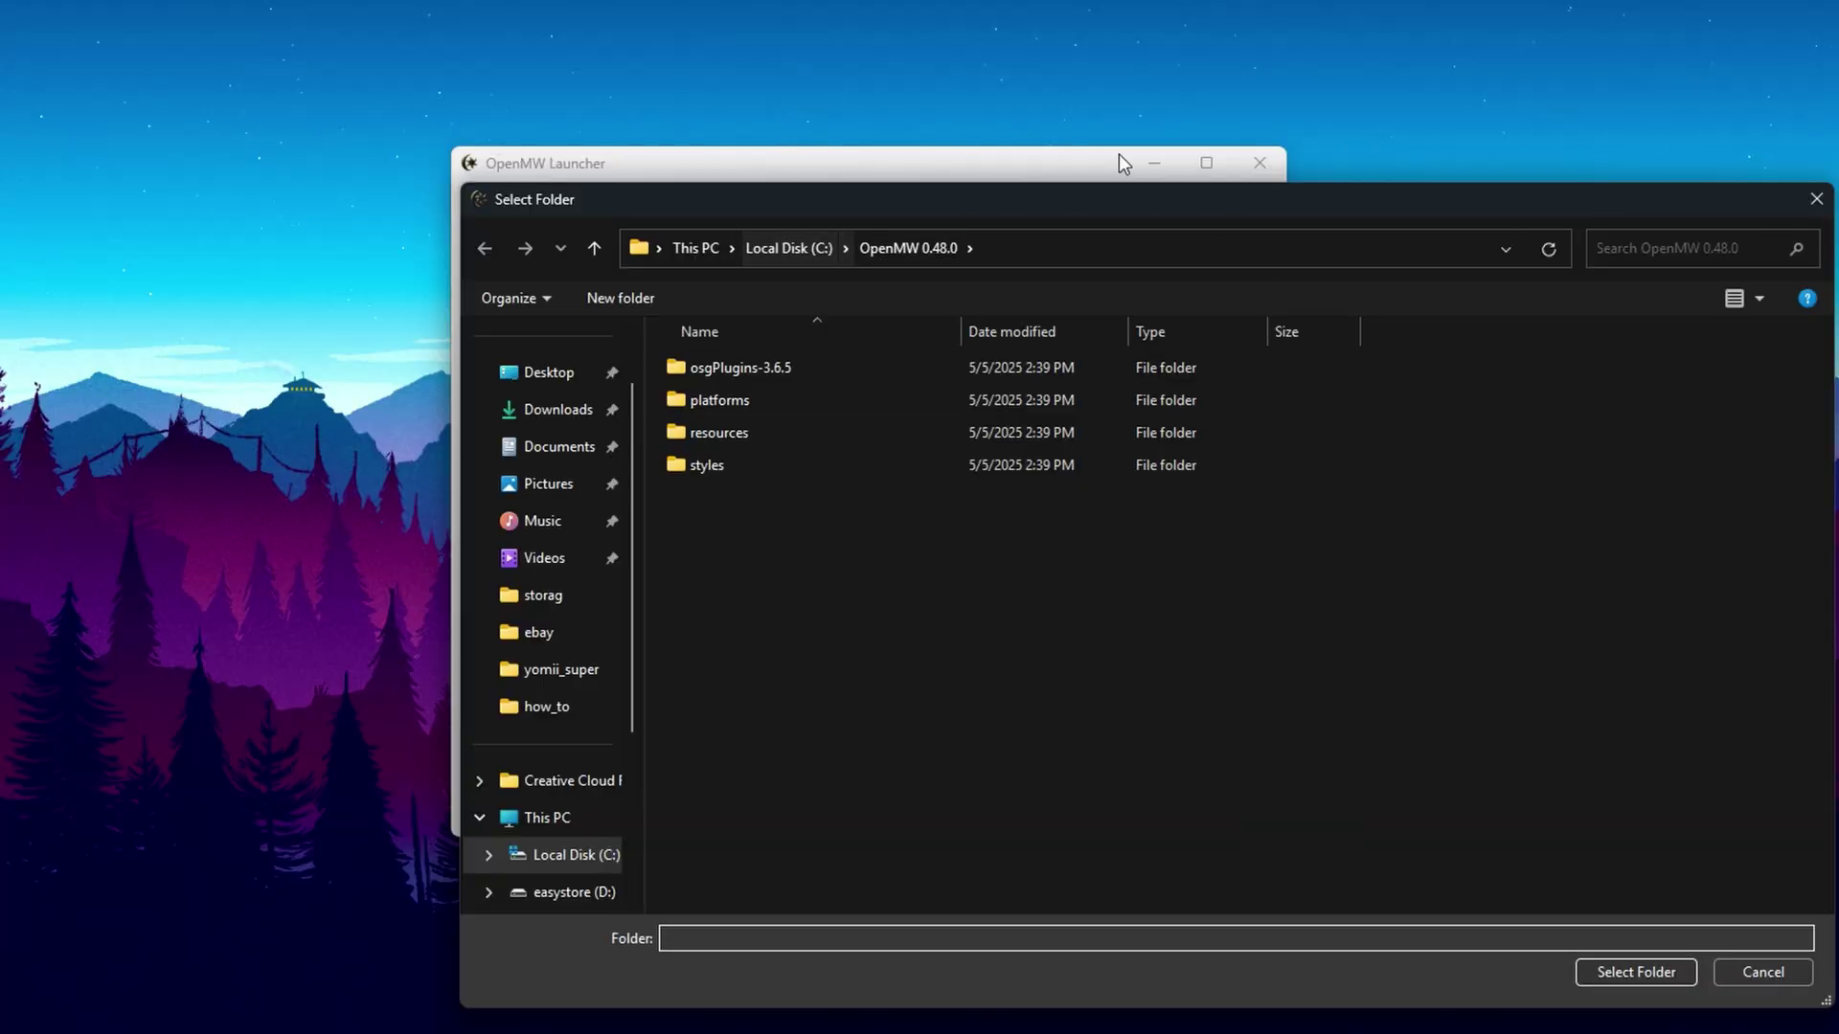
{"action": "left_click_drag", "start_coordinate": [1194, 201], "coordinate": [989, 131]}
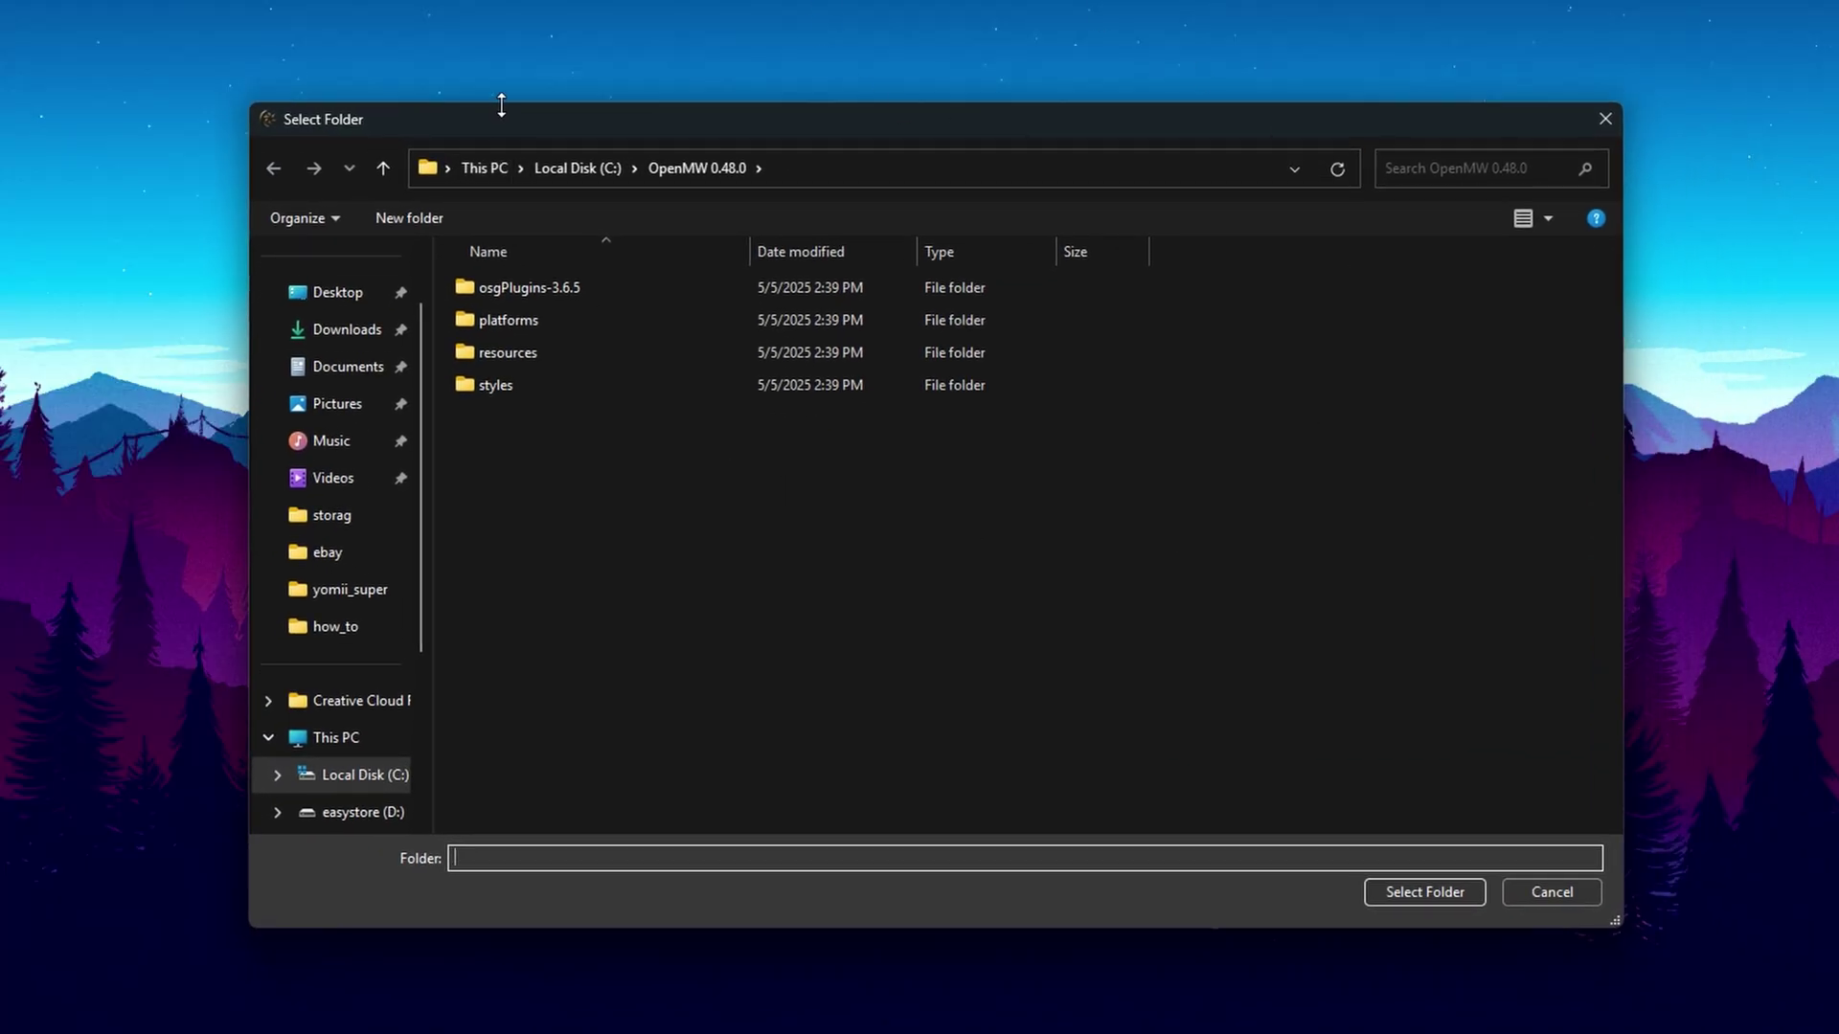
{"action": "left_click", "coordinate": [596, 167]}
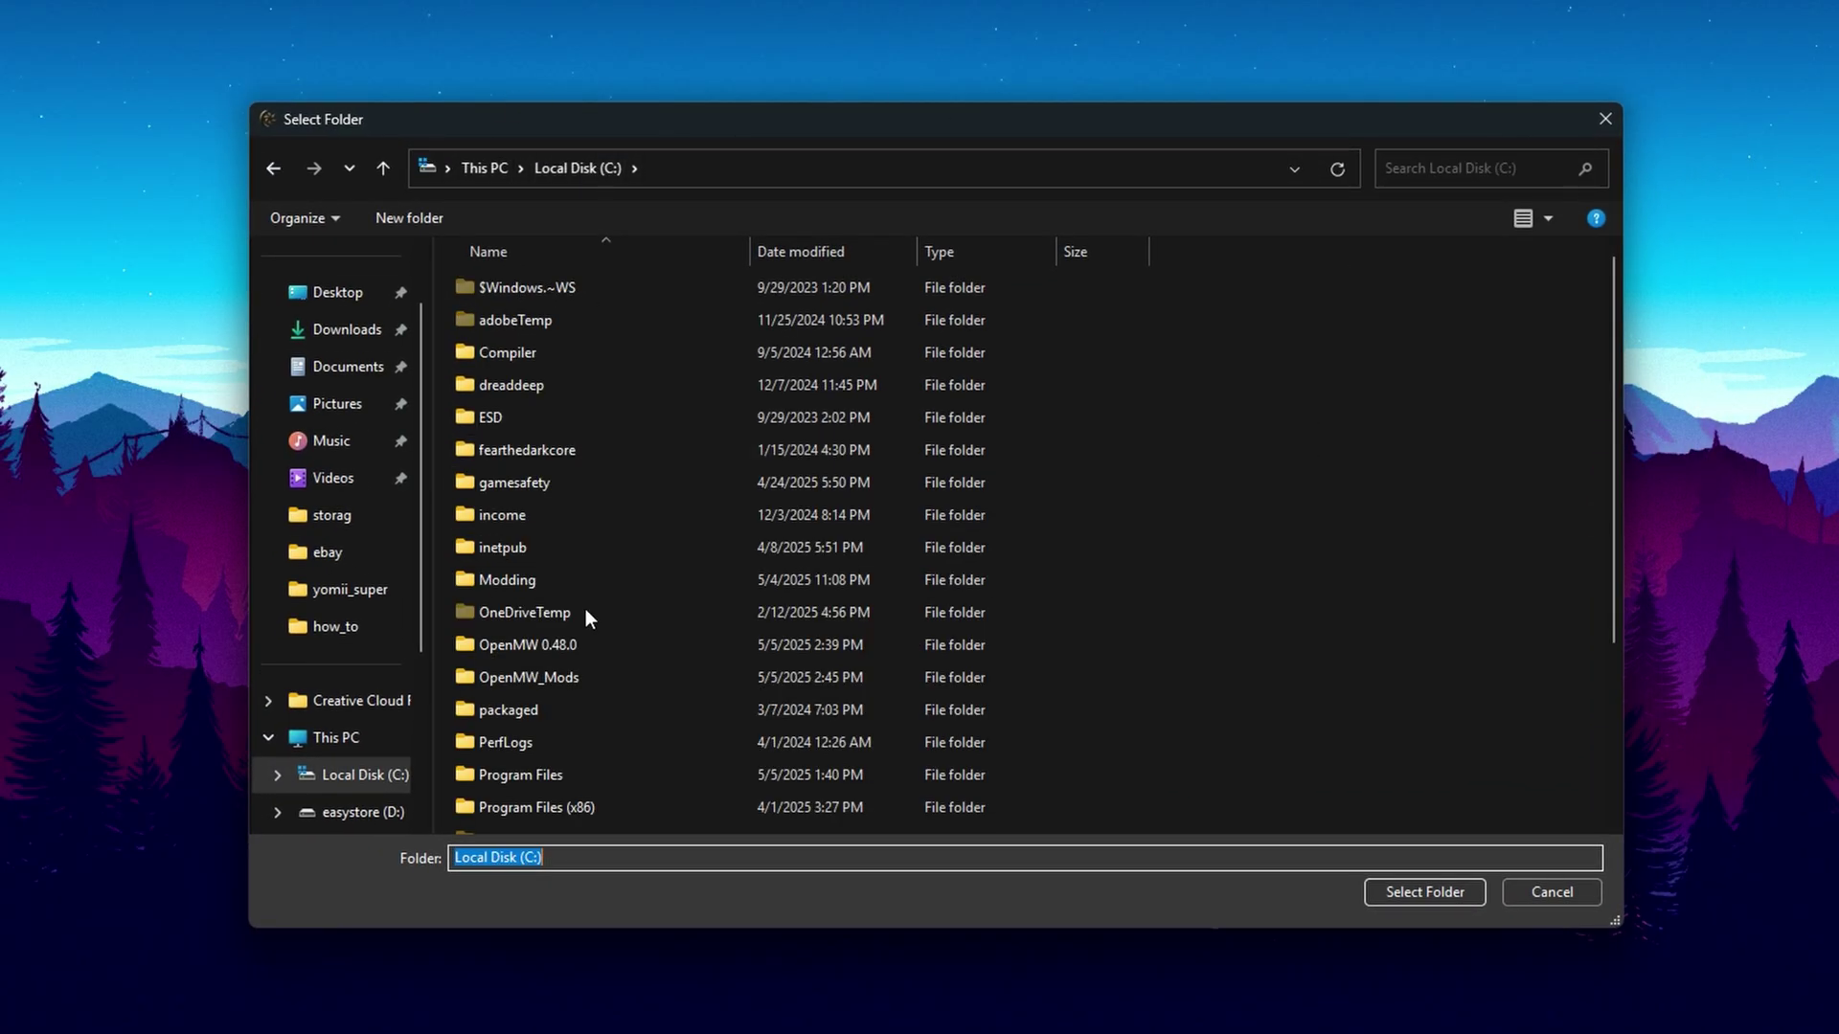
{"action": "left_click", "coordinate": [544, 675]}
{"action": "double_click", "coordinate": [530, 677]}
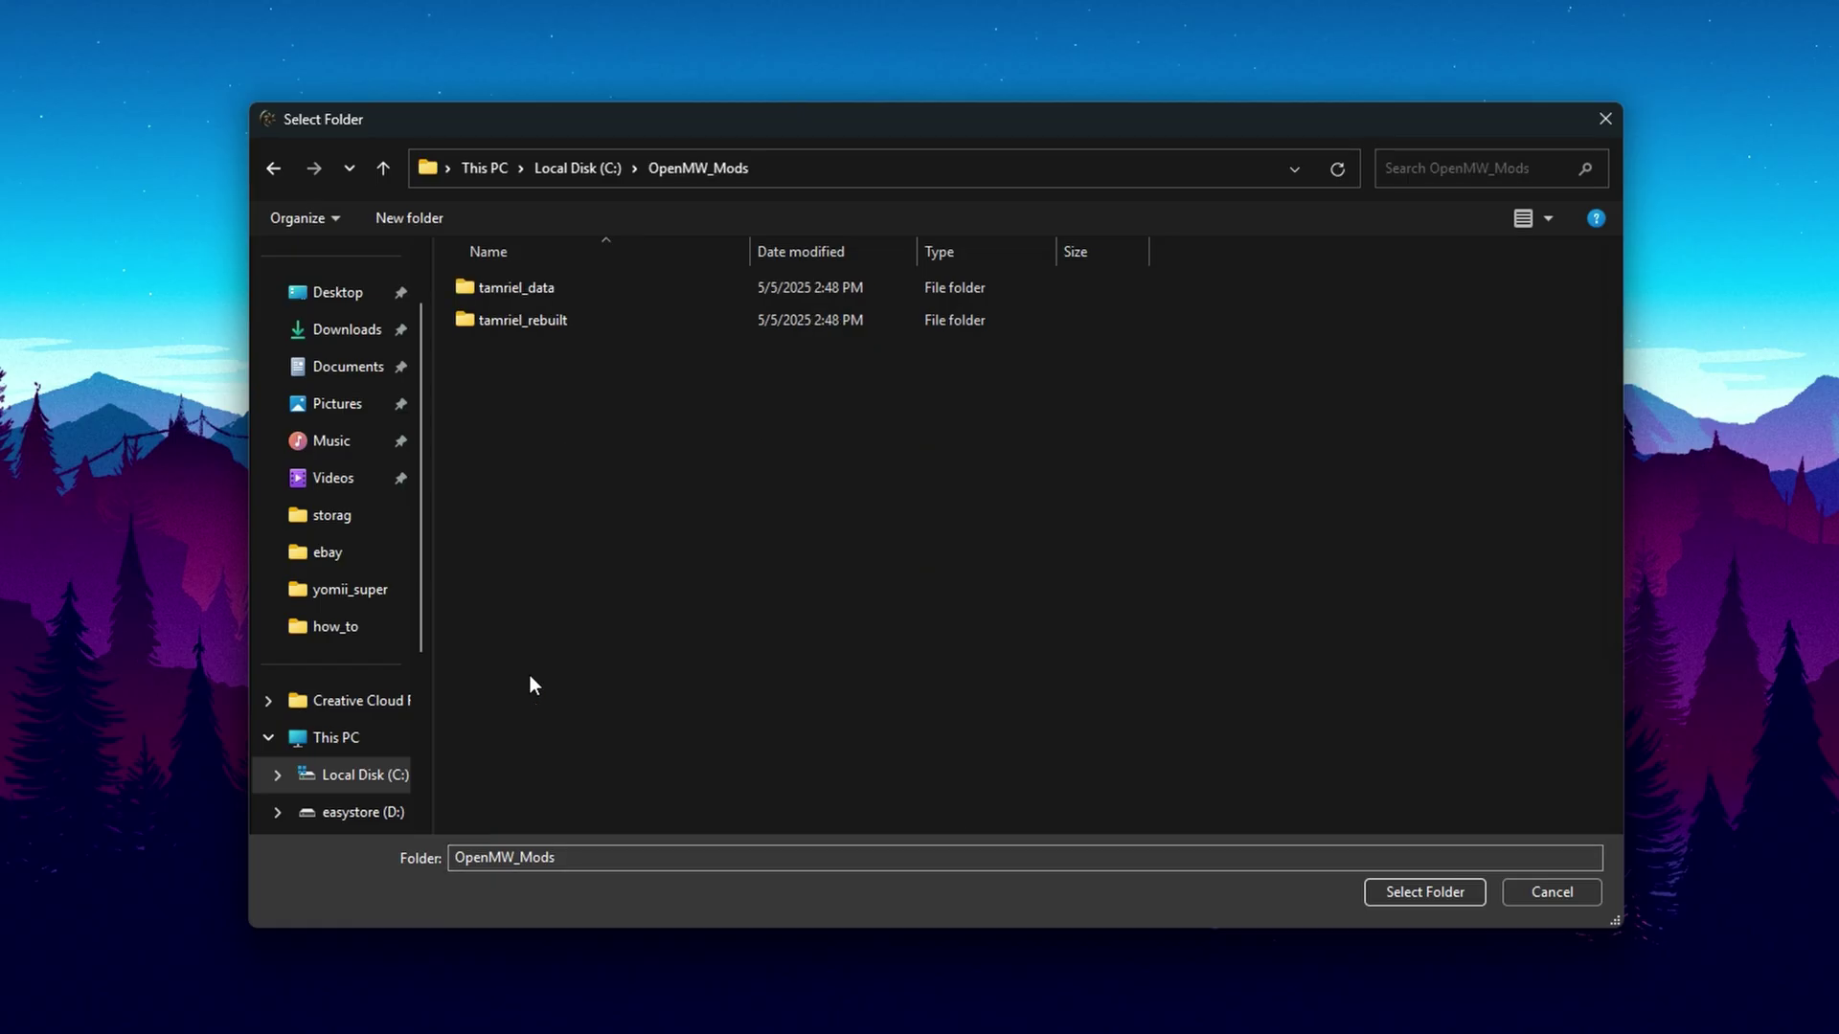
{"action": "left_click", "coordinate": [547, 287]}
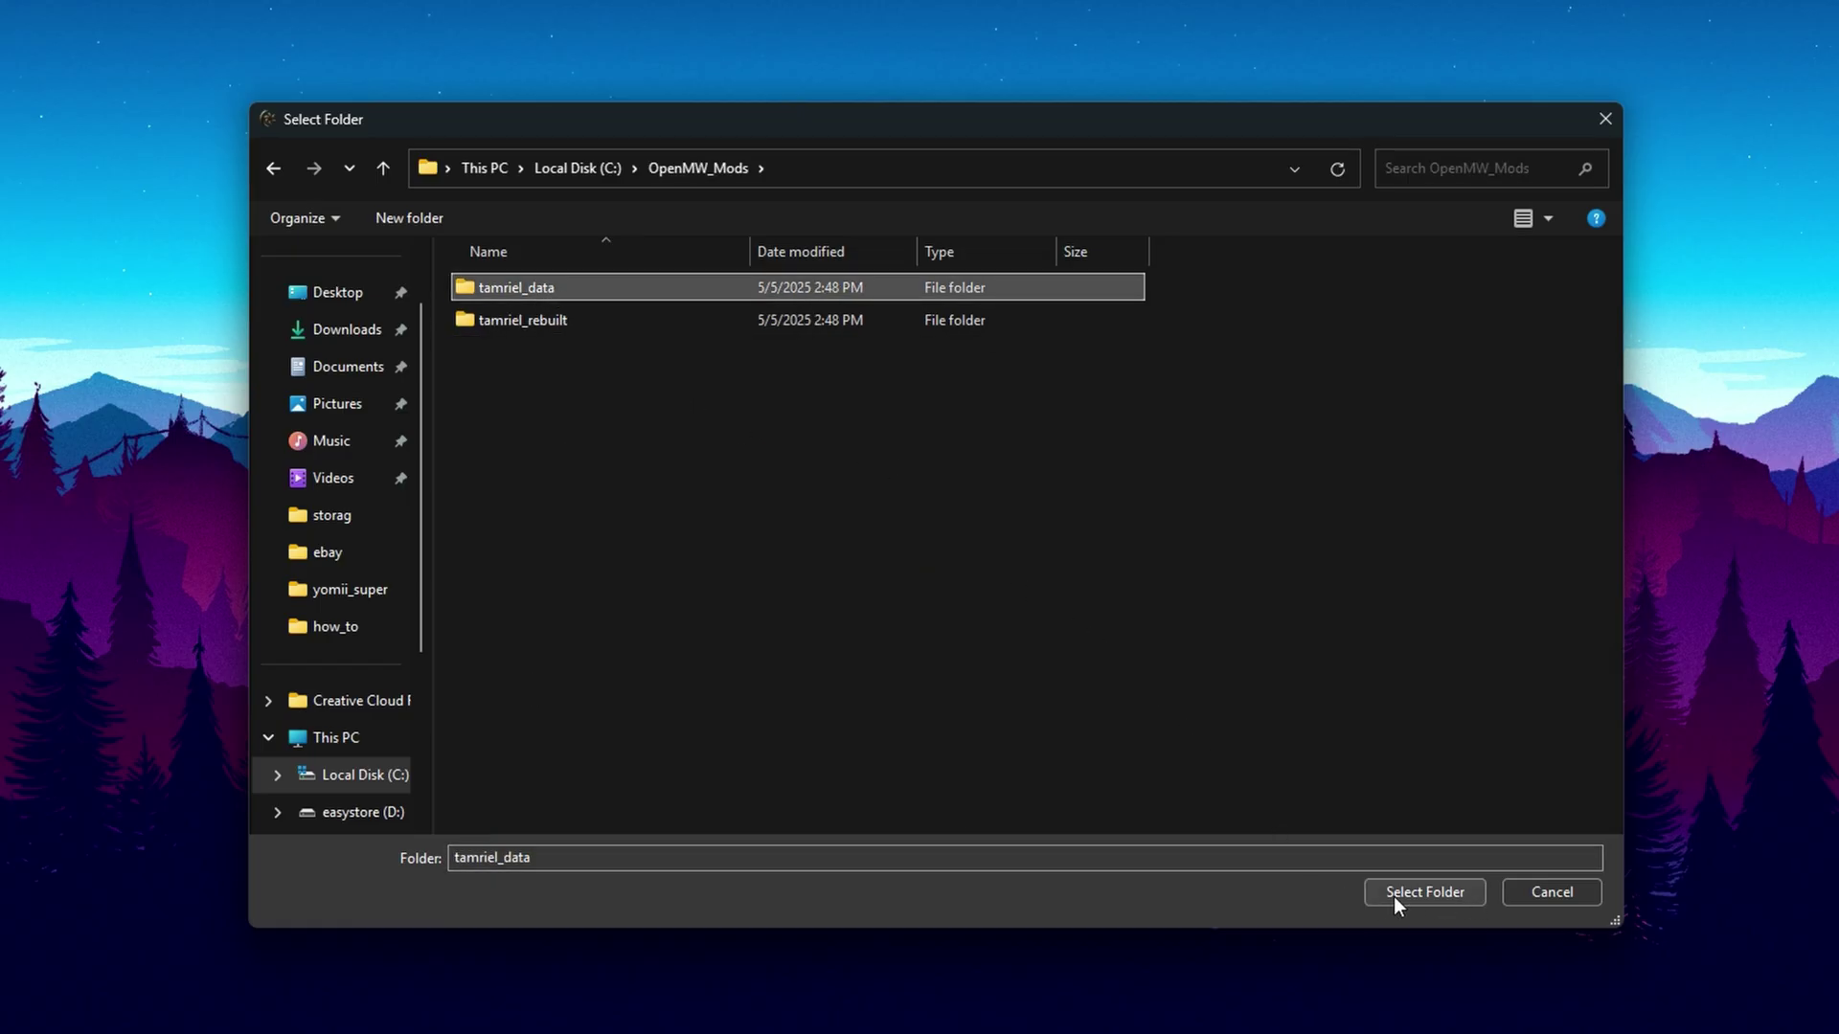
{"action": "left_click", "coordinate": [1441, 897]}
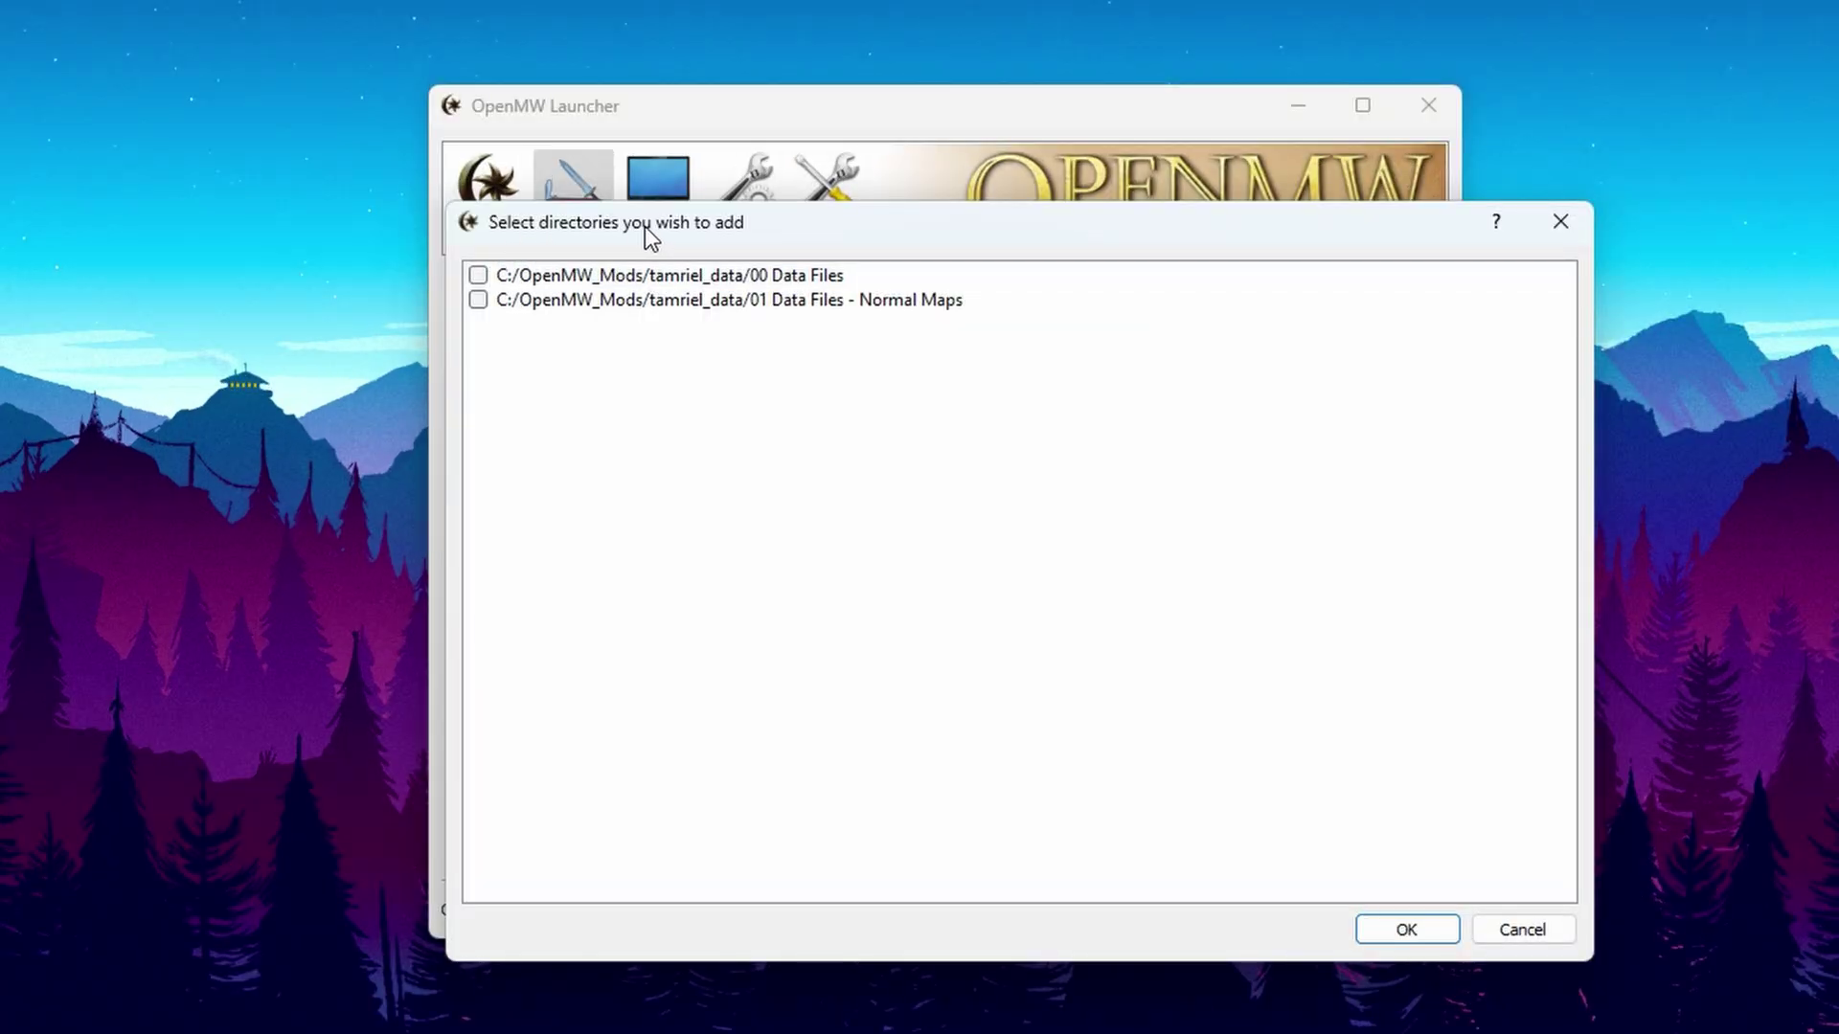
{"action": "left_click_drag", "start_coordinate": [809, 239], "coordinate": [738, 153]}
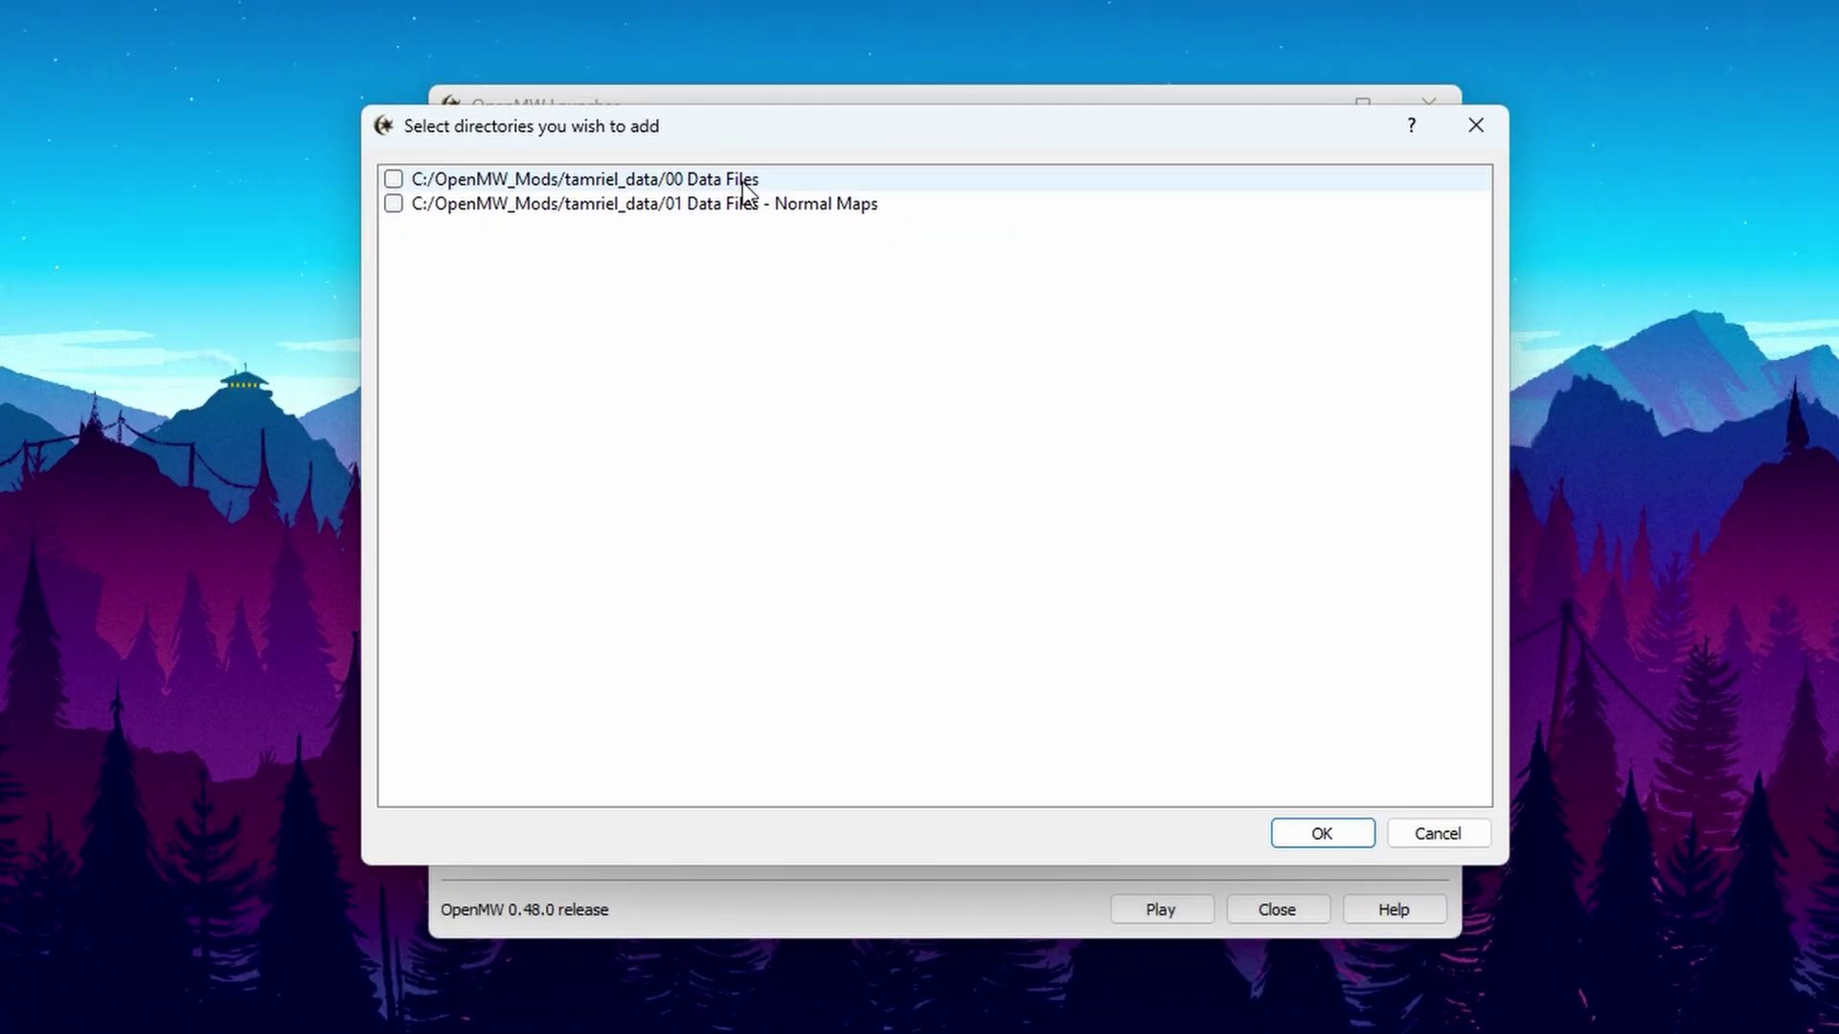
{"action": "left_click", "coordinate": [396, 180]}
{"action": "left_click", "coordinate": [393, 204]}
{"action": "left_click", "coordinate": [1342, 829]}
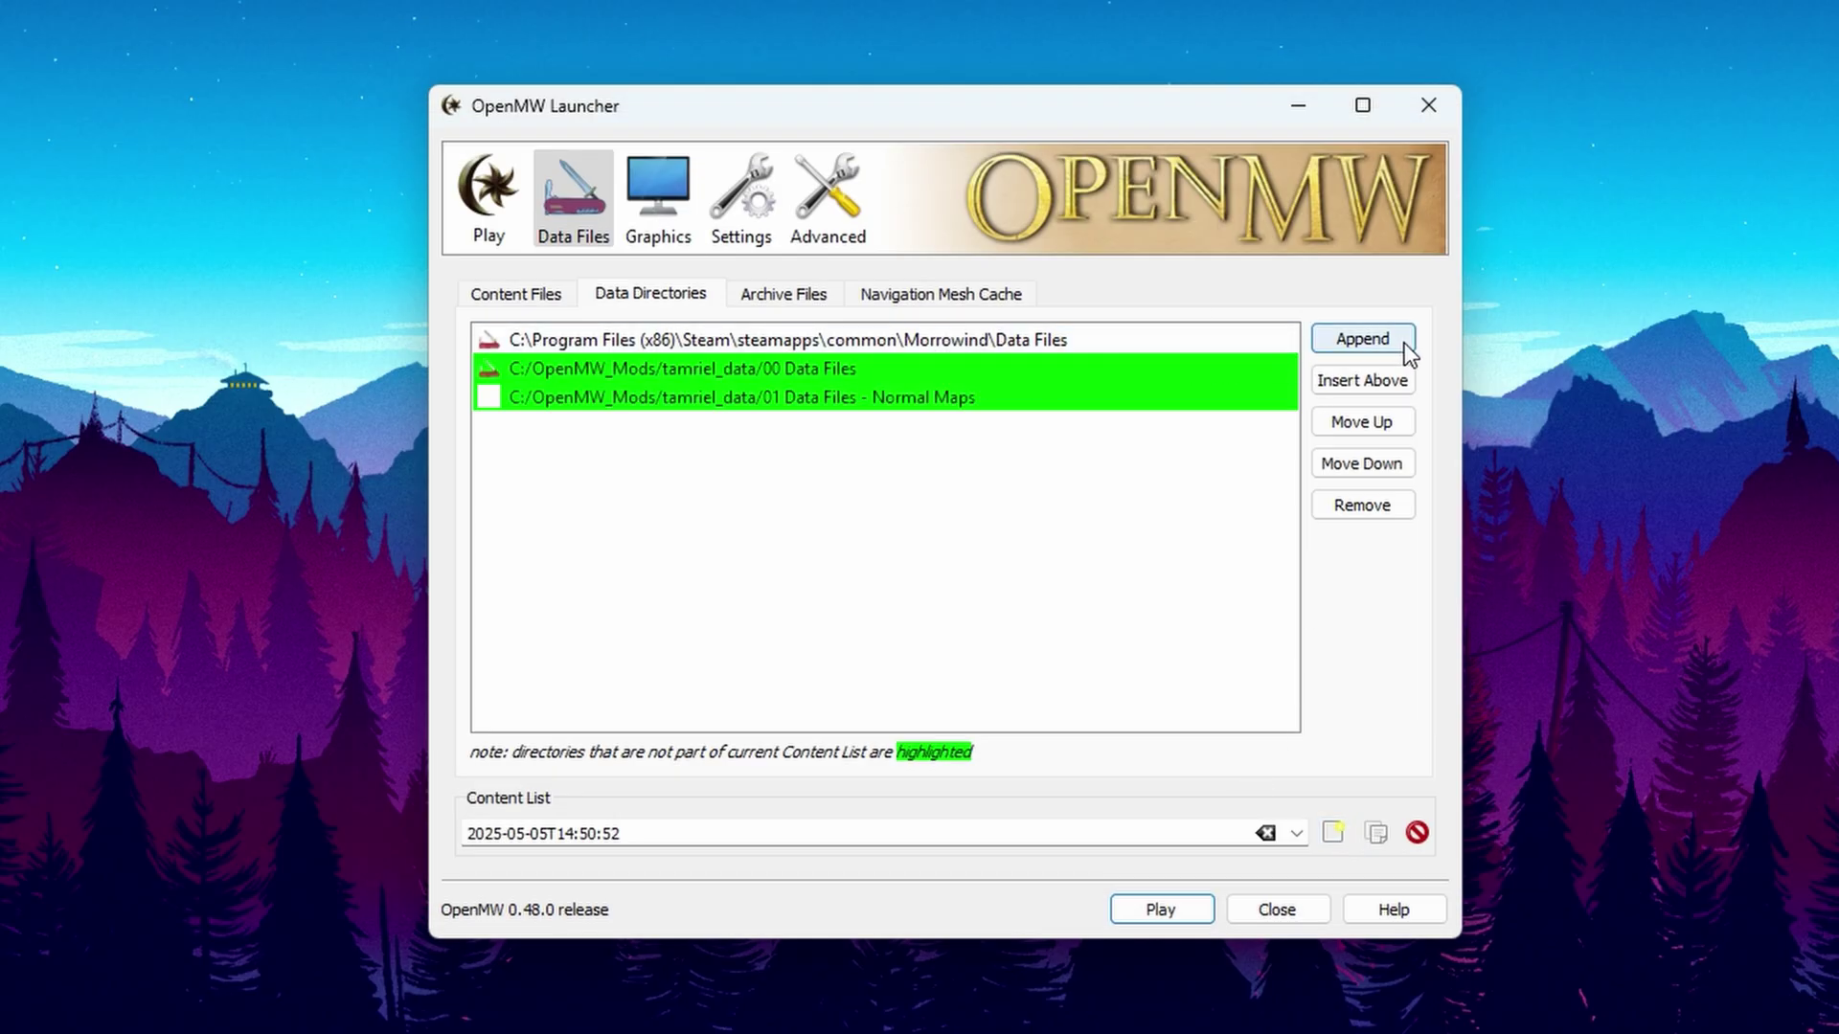
Step: Append C:\OpenMW_Mods\tamriel_rebuilt, ticking its 00 Core and 01 Faction Integration subfolders
{"action": "left_click", "coordinate": [1341, 340]}
{"action": "left_click", "coordinate": [541, 308]}
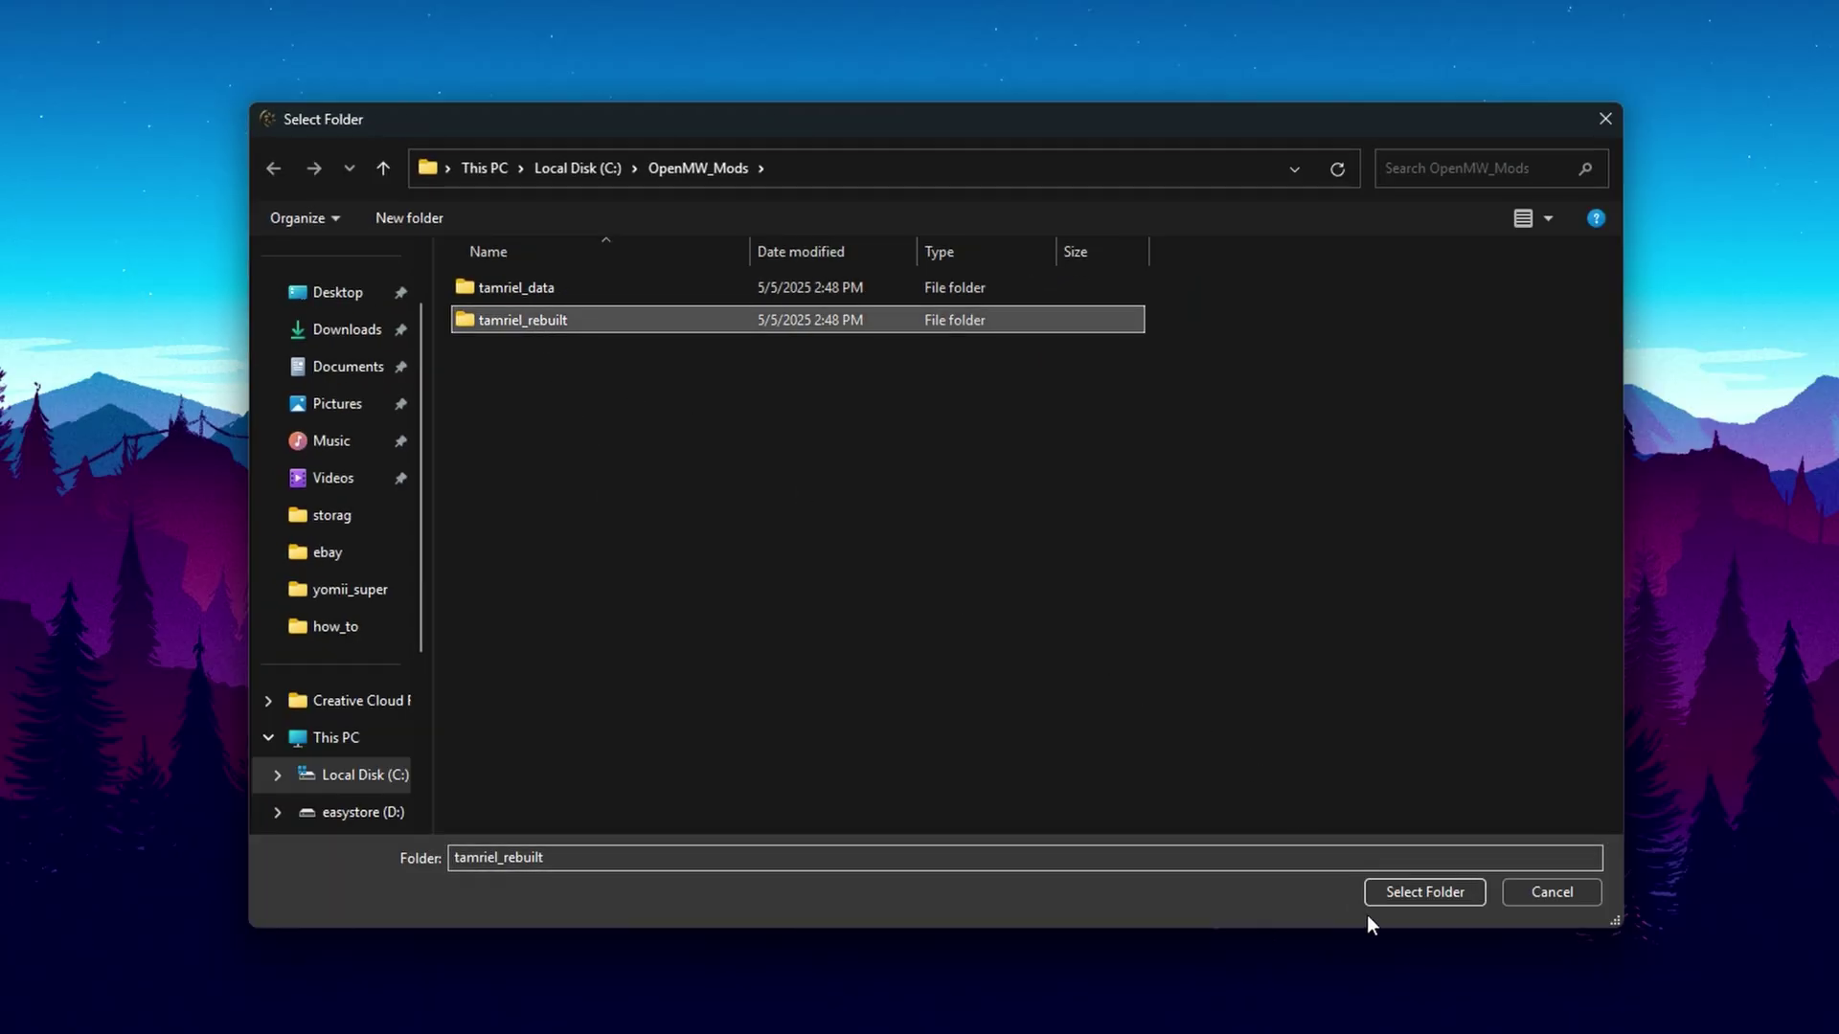
{"action": "left_click", "coordinate": [1451, 902]}
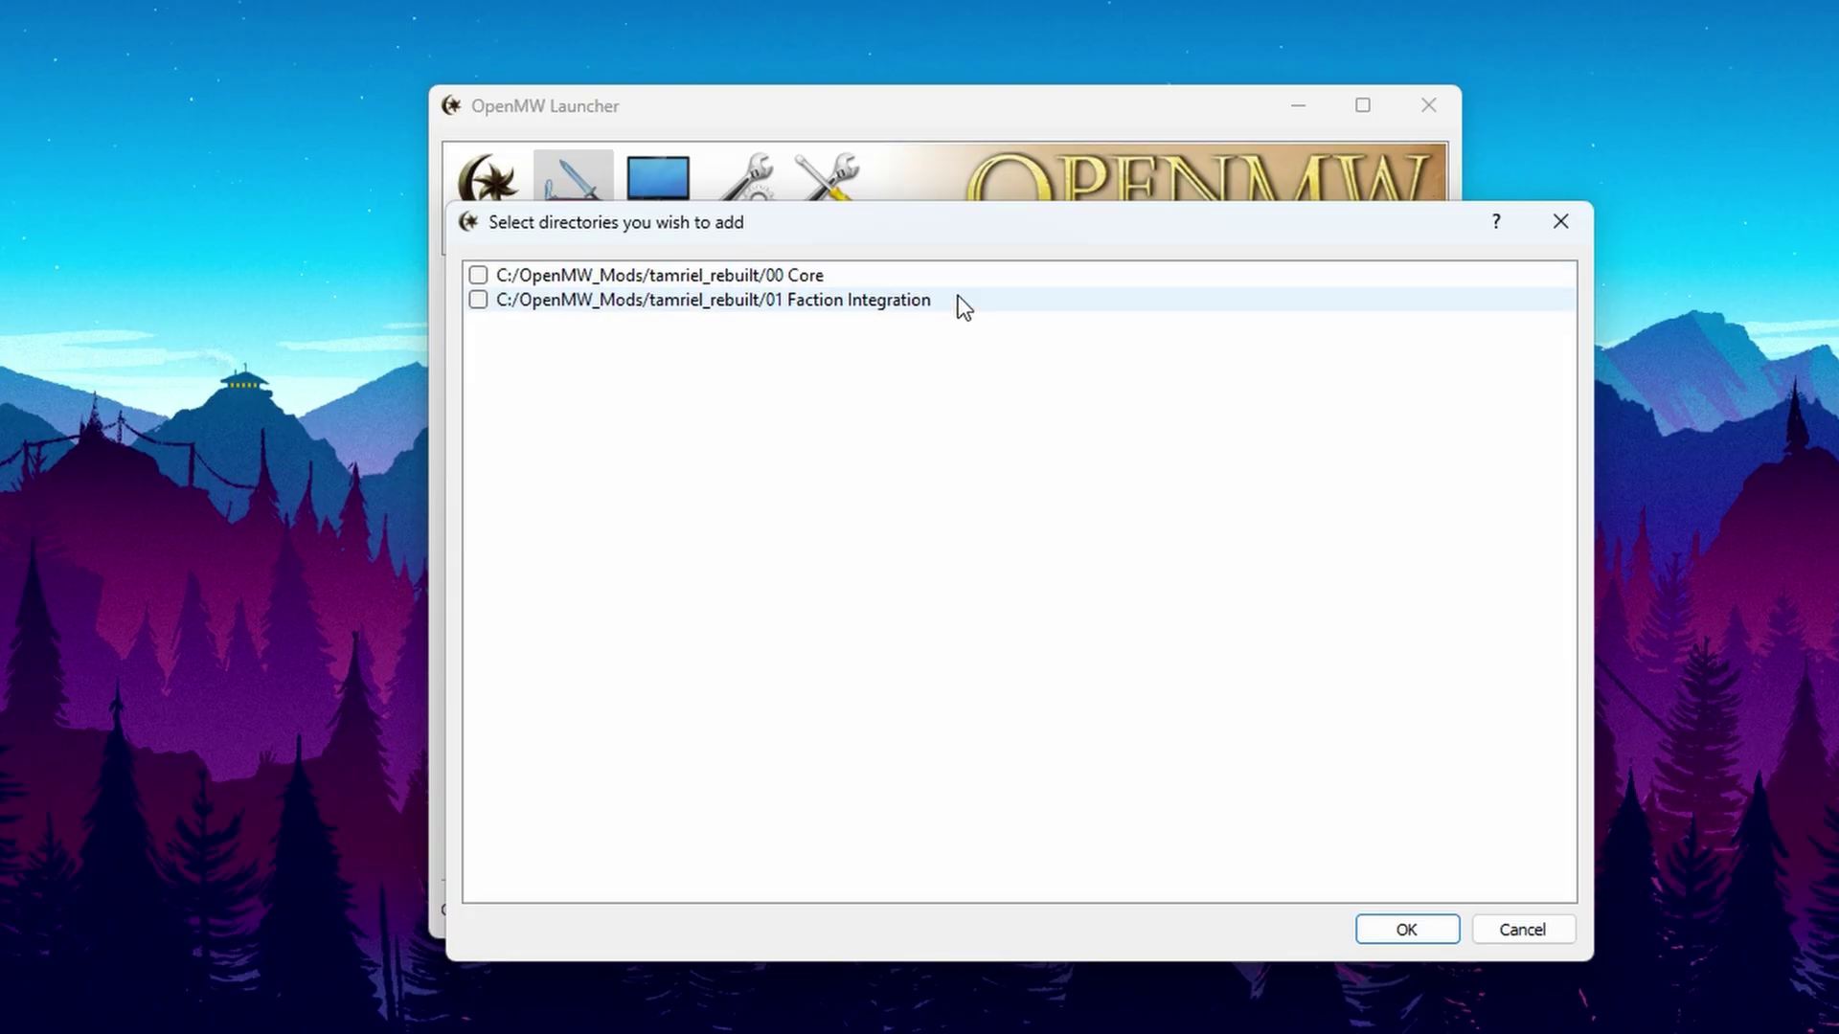
{"action": "left_click", "coordinate": [477, 275]}
{"action": "left_click", "coordinate": [1404, 930]}
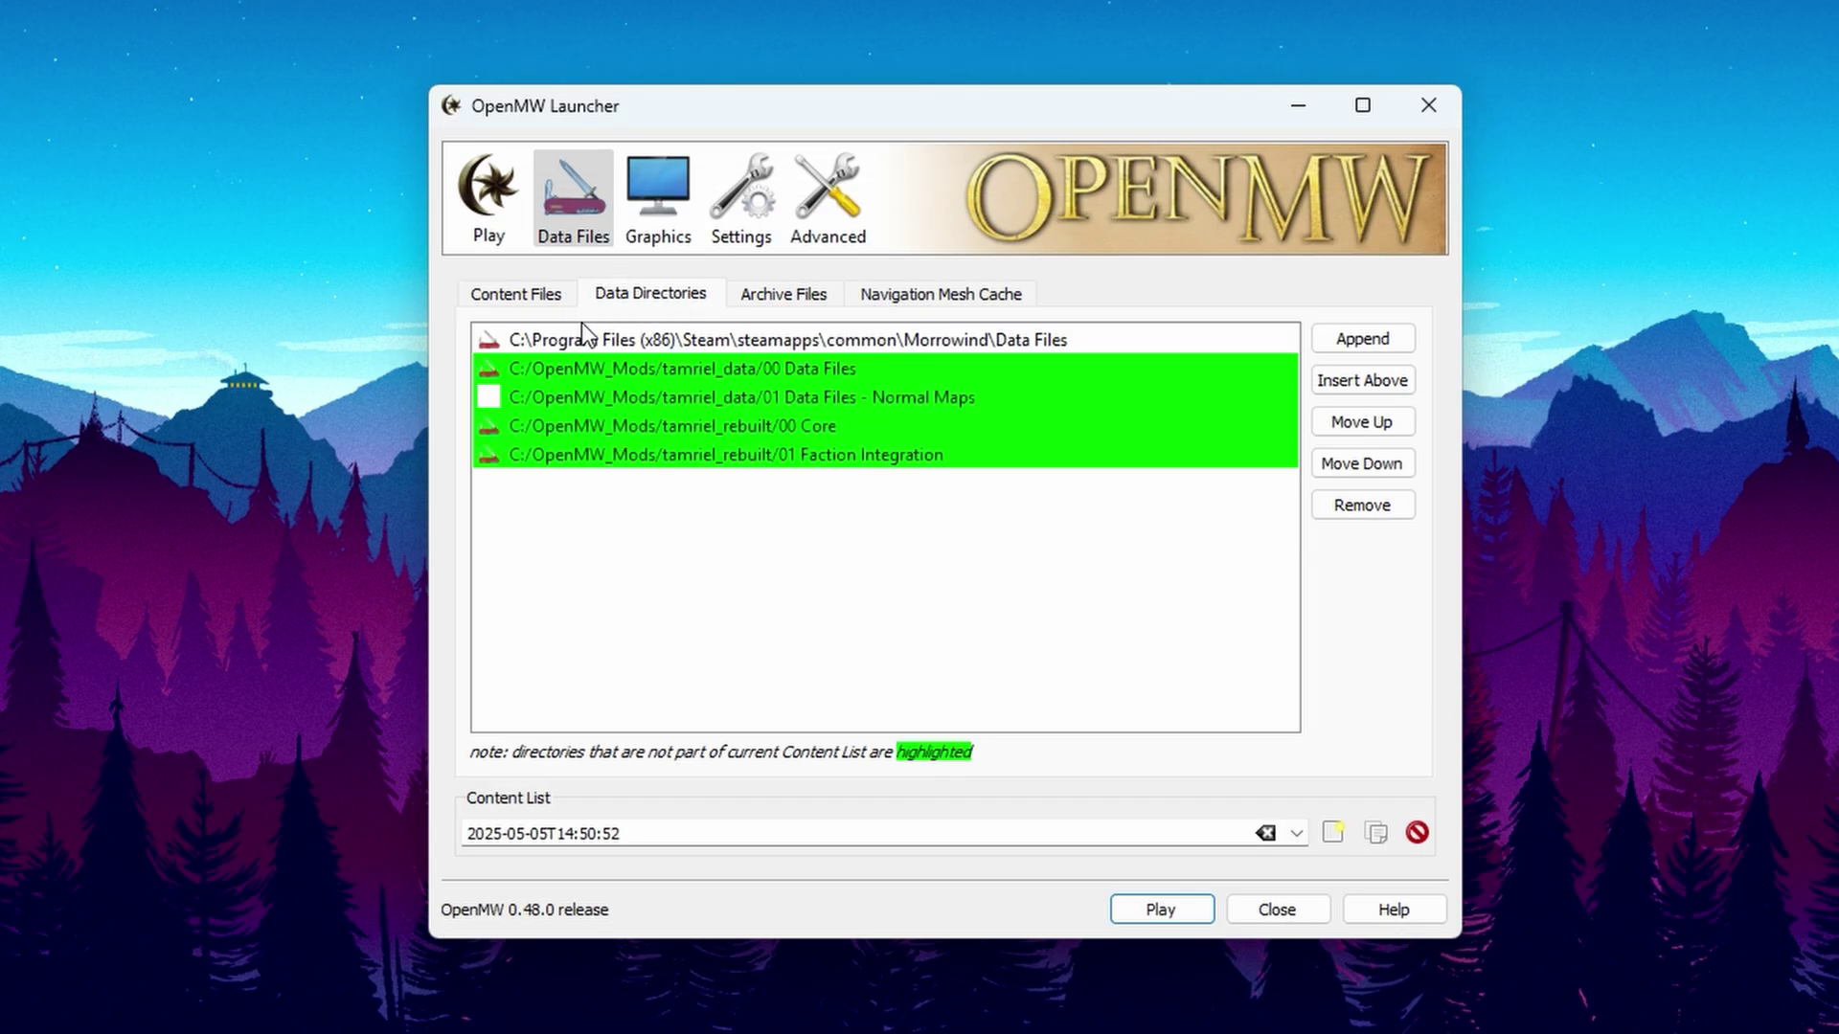
Step: Tick Tamriel_Data.esm and TR_Mainland.esm in the content files list, then return to Play
{"action": "left_click", "coordinate": [523, 297]}
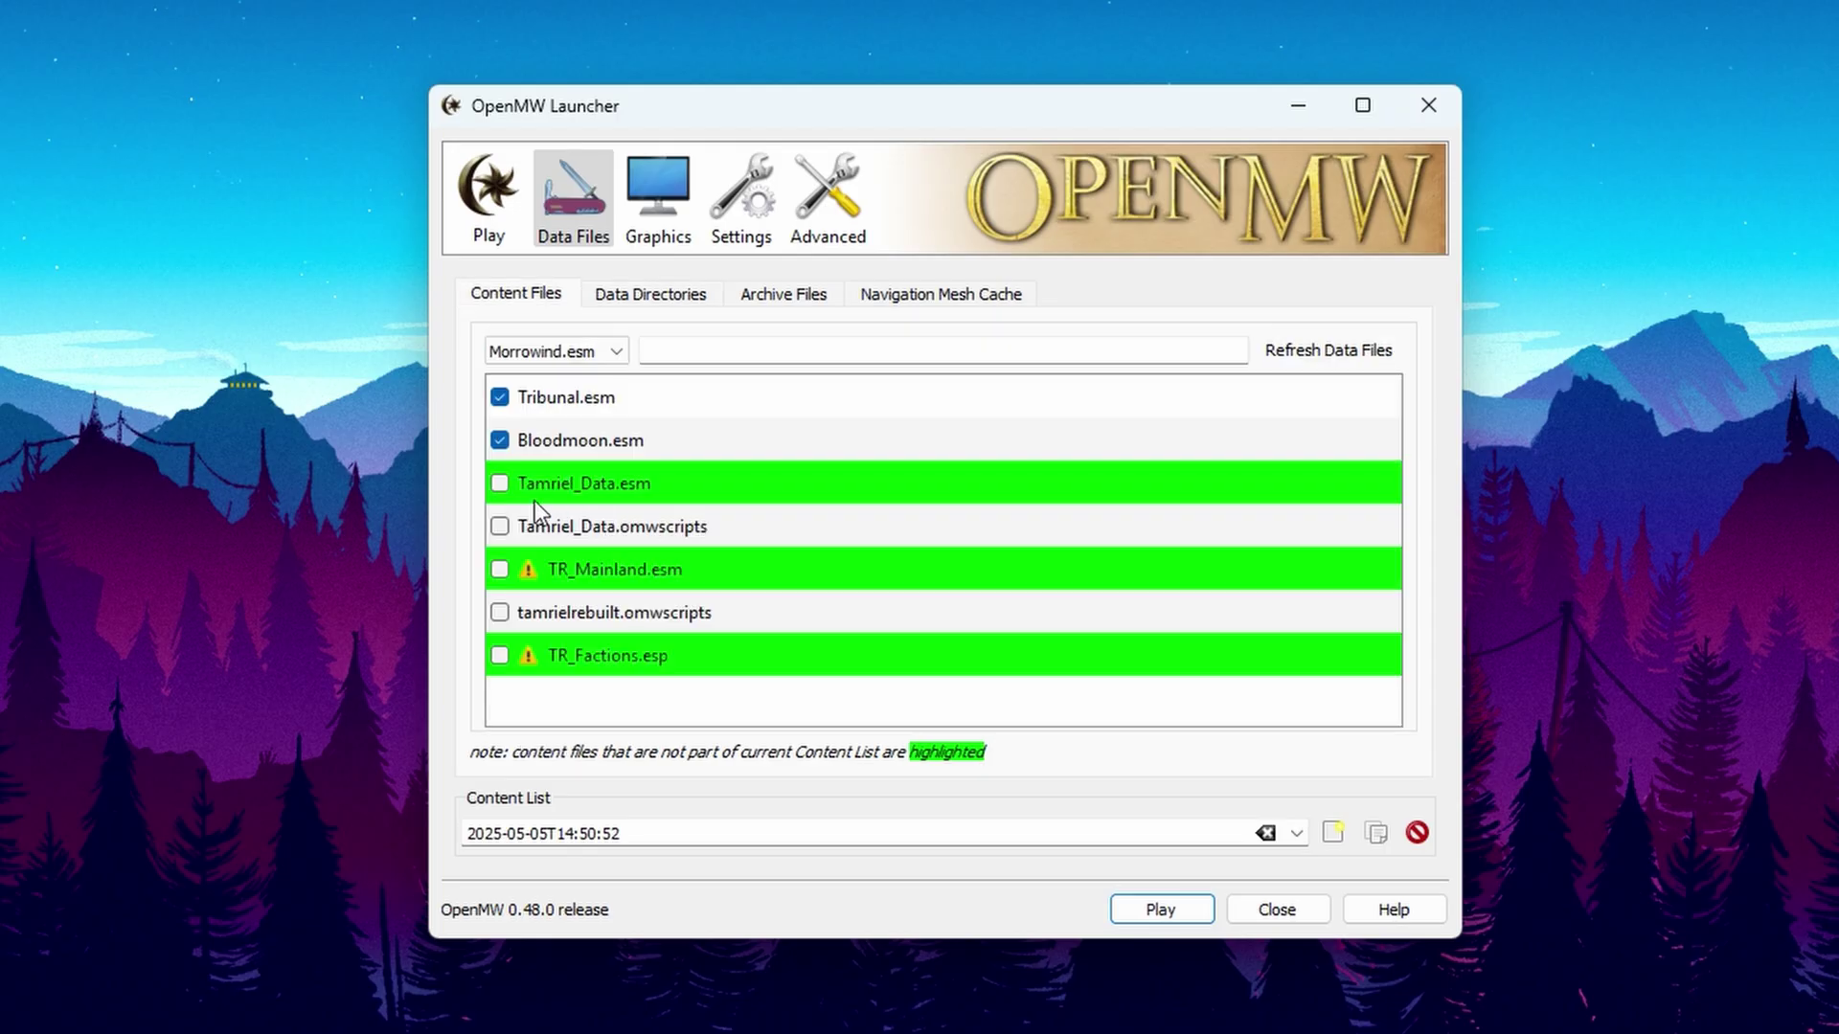
{"action": "left_click", "coordinate": [498, 486]}
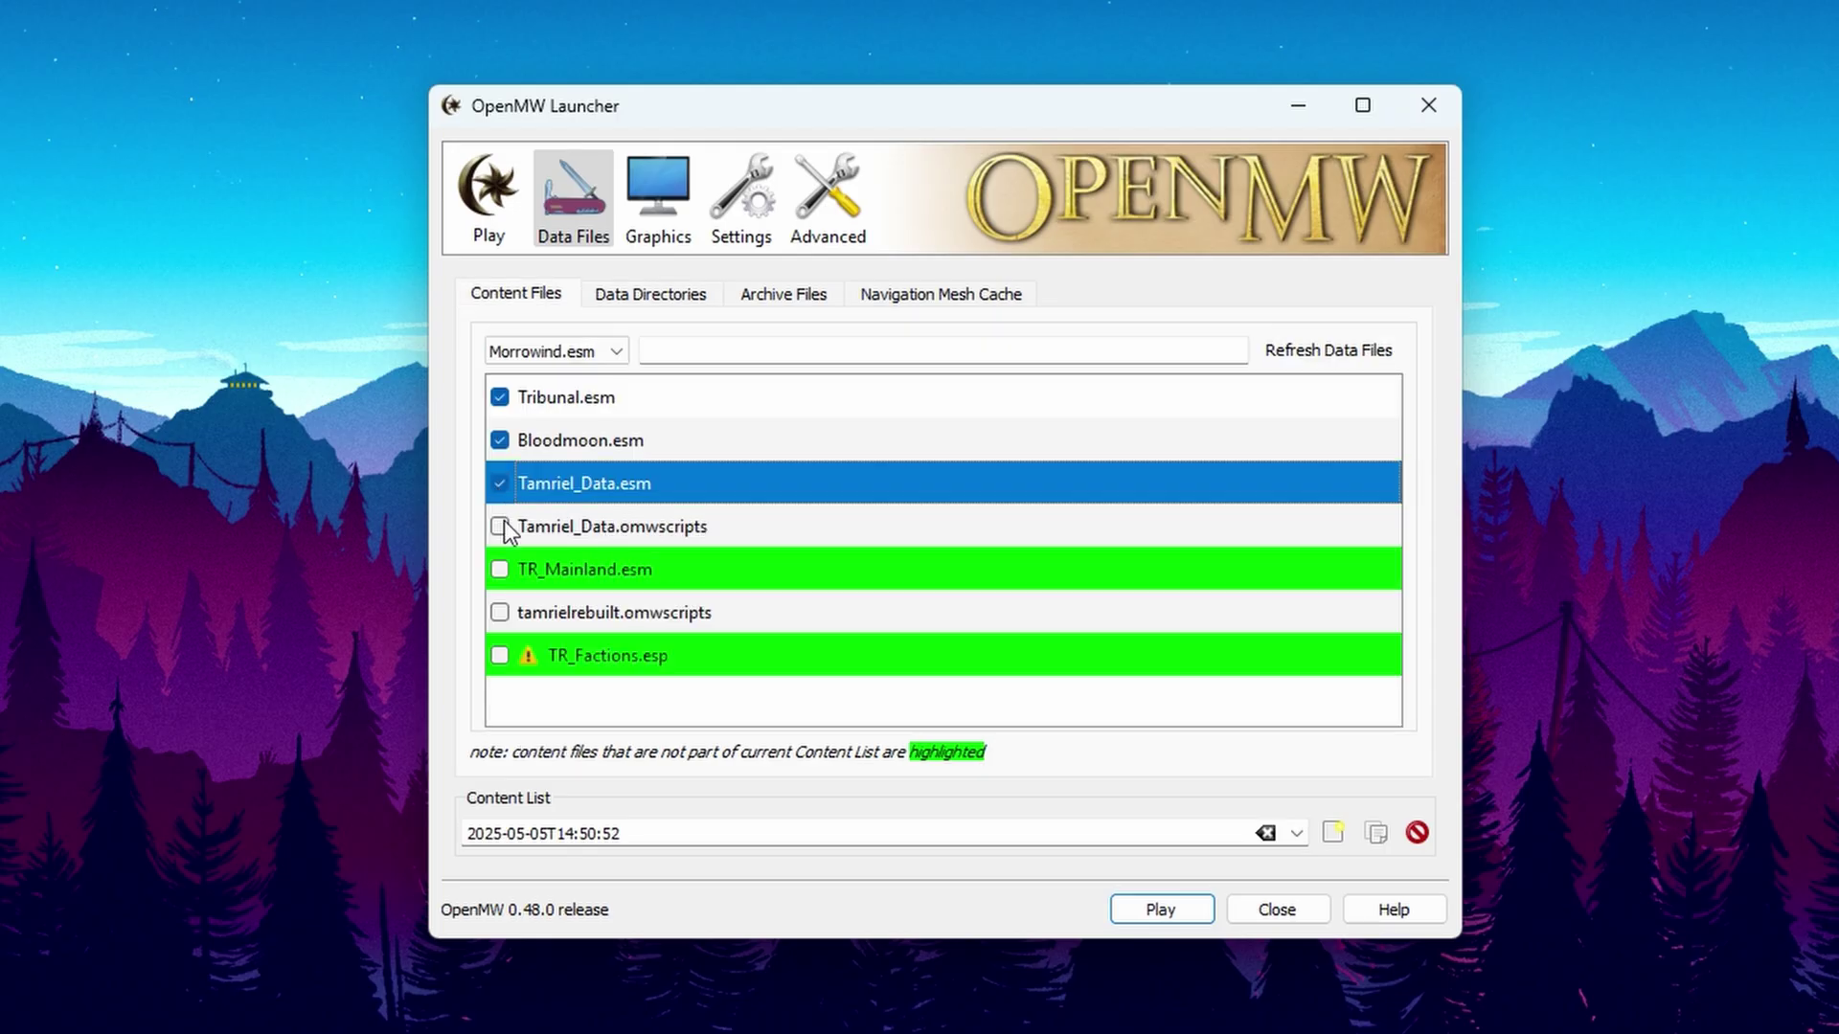
{"action": "left_click", "coordinate": [502, 568]}
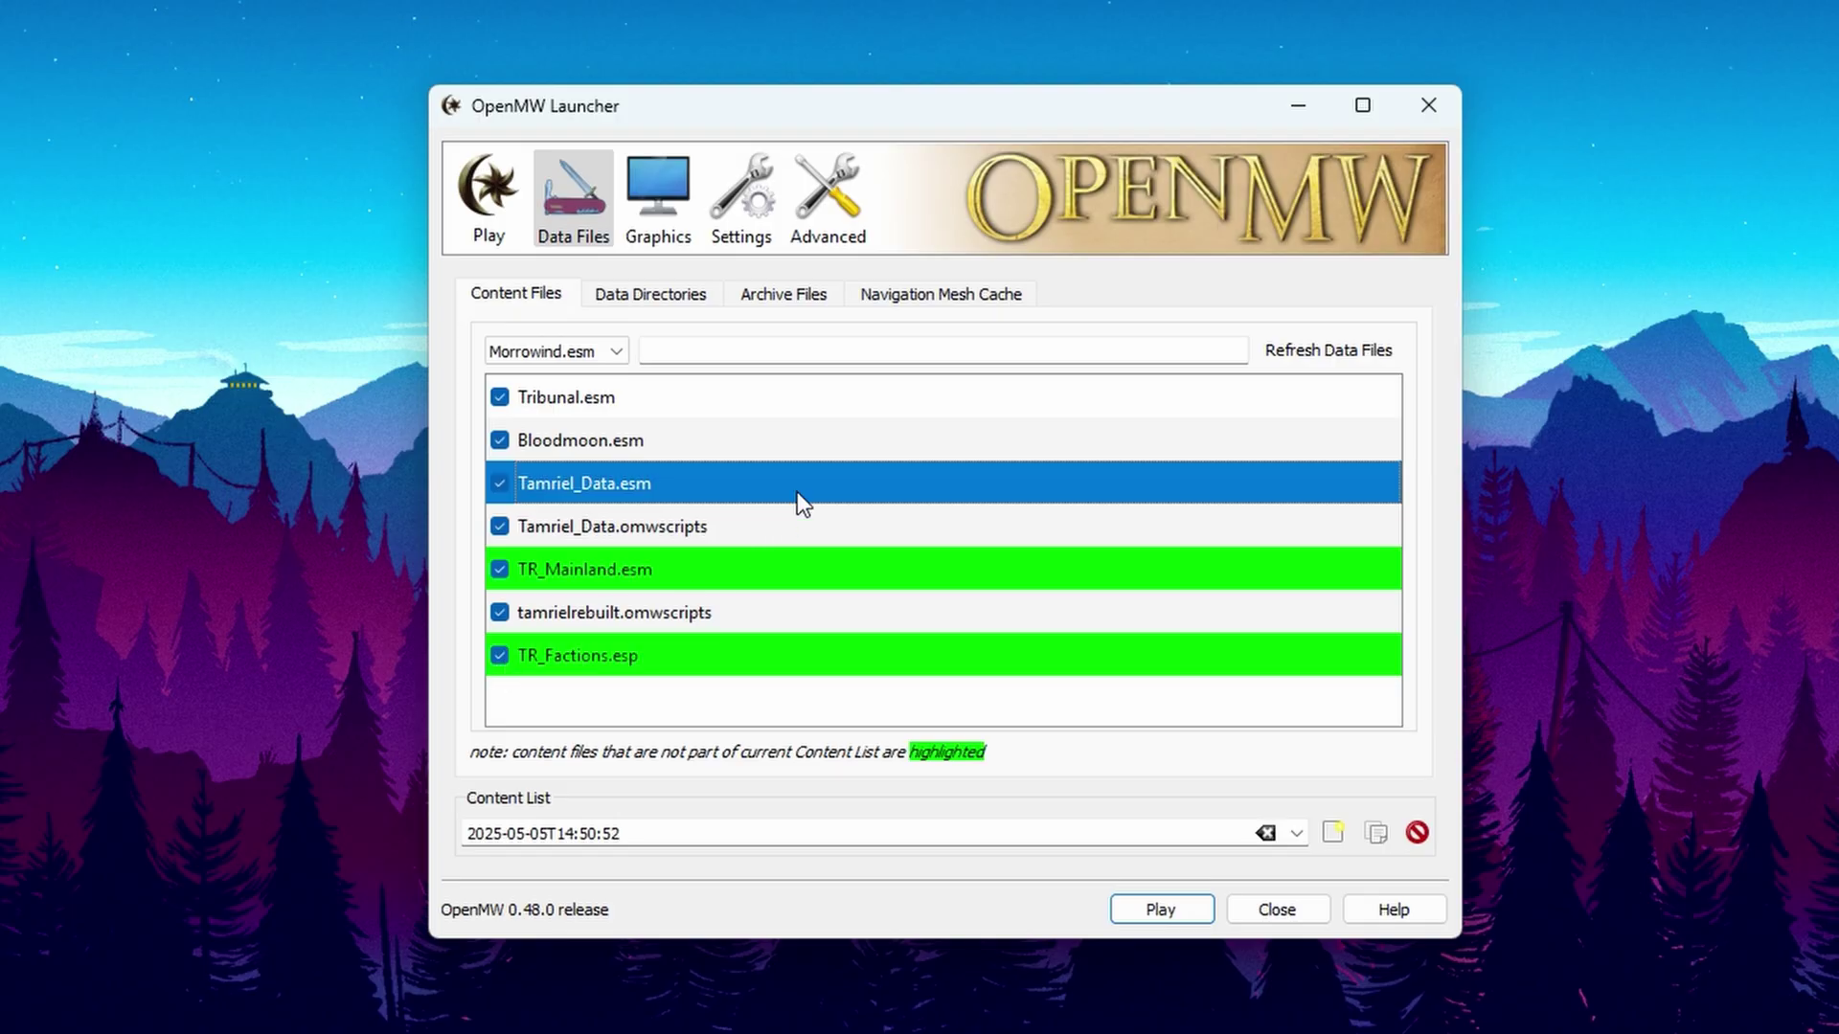
{"action": "left_click", "coordinate": [494, 201]}
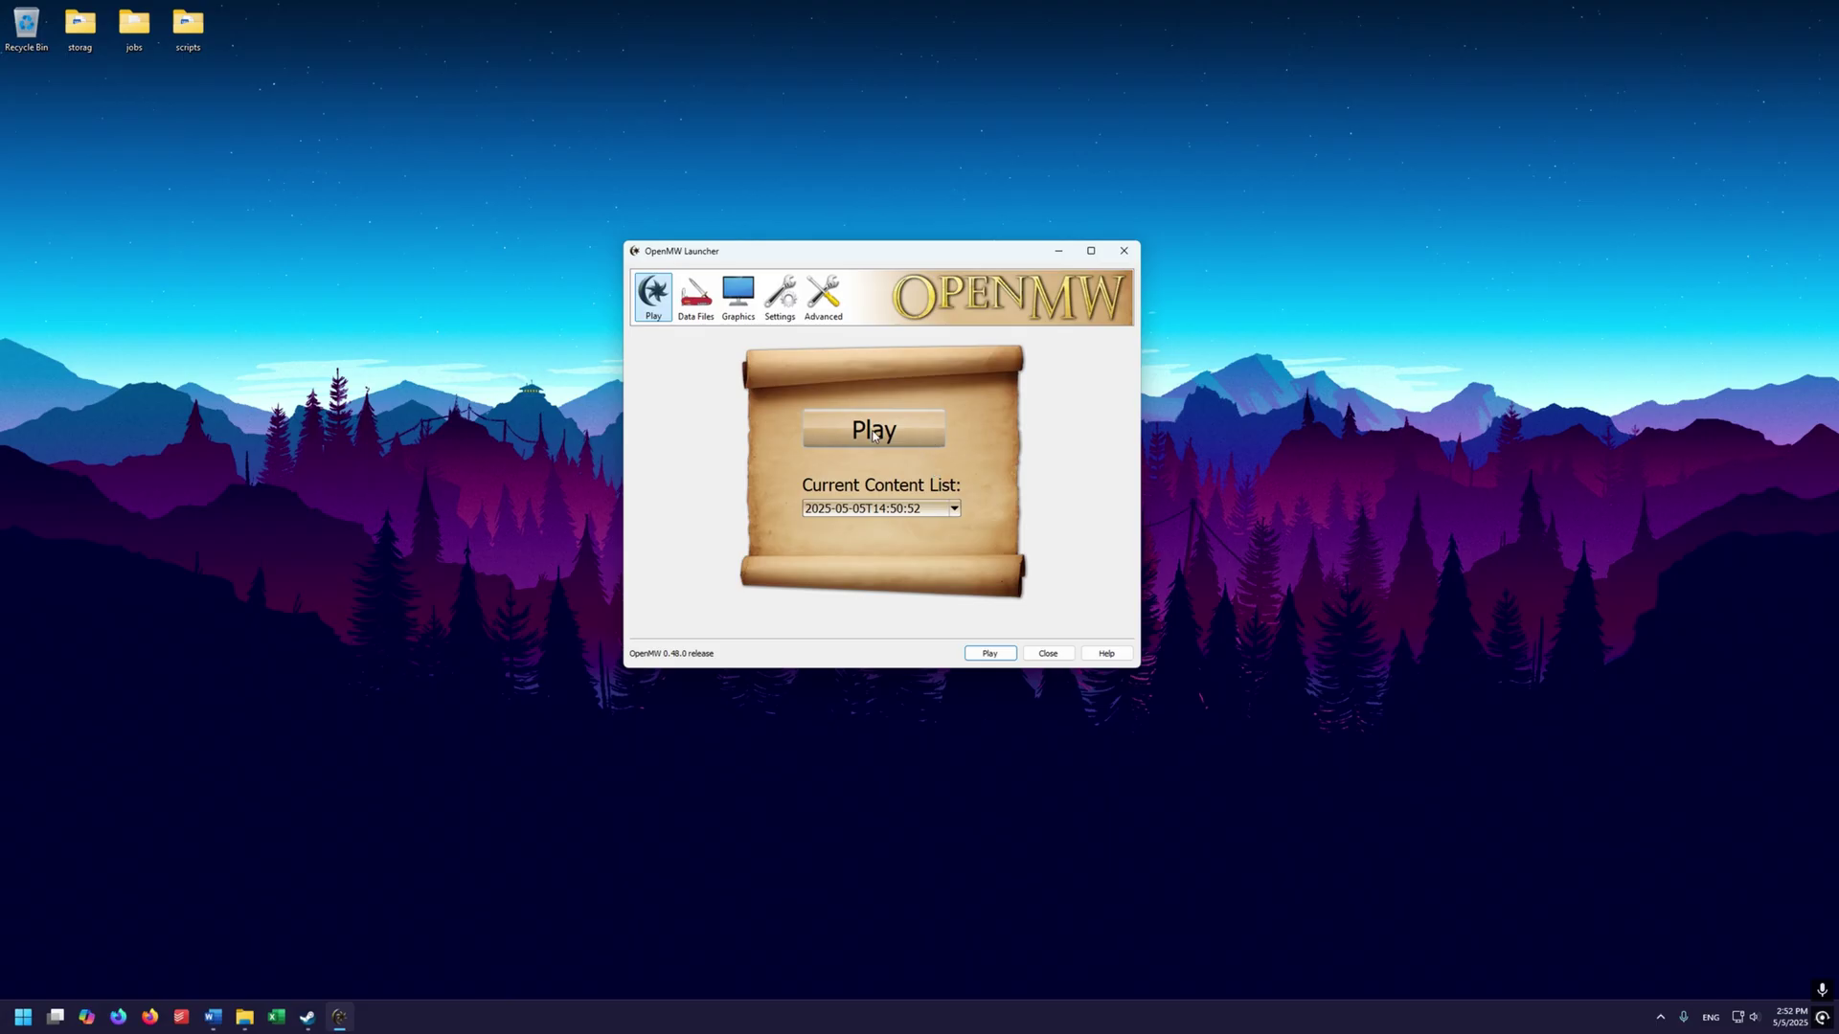
Step: Launch the game, start a new game, and enter coc "Narsis" in the console
{"action": "left_click", "coordinate": [874, 431]}
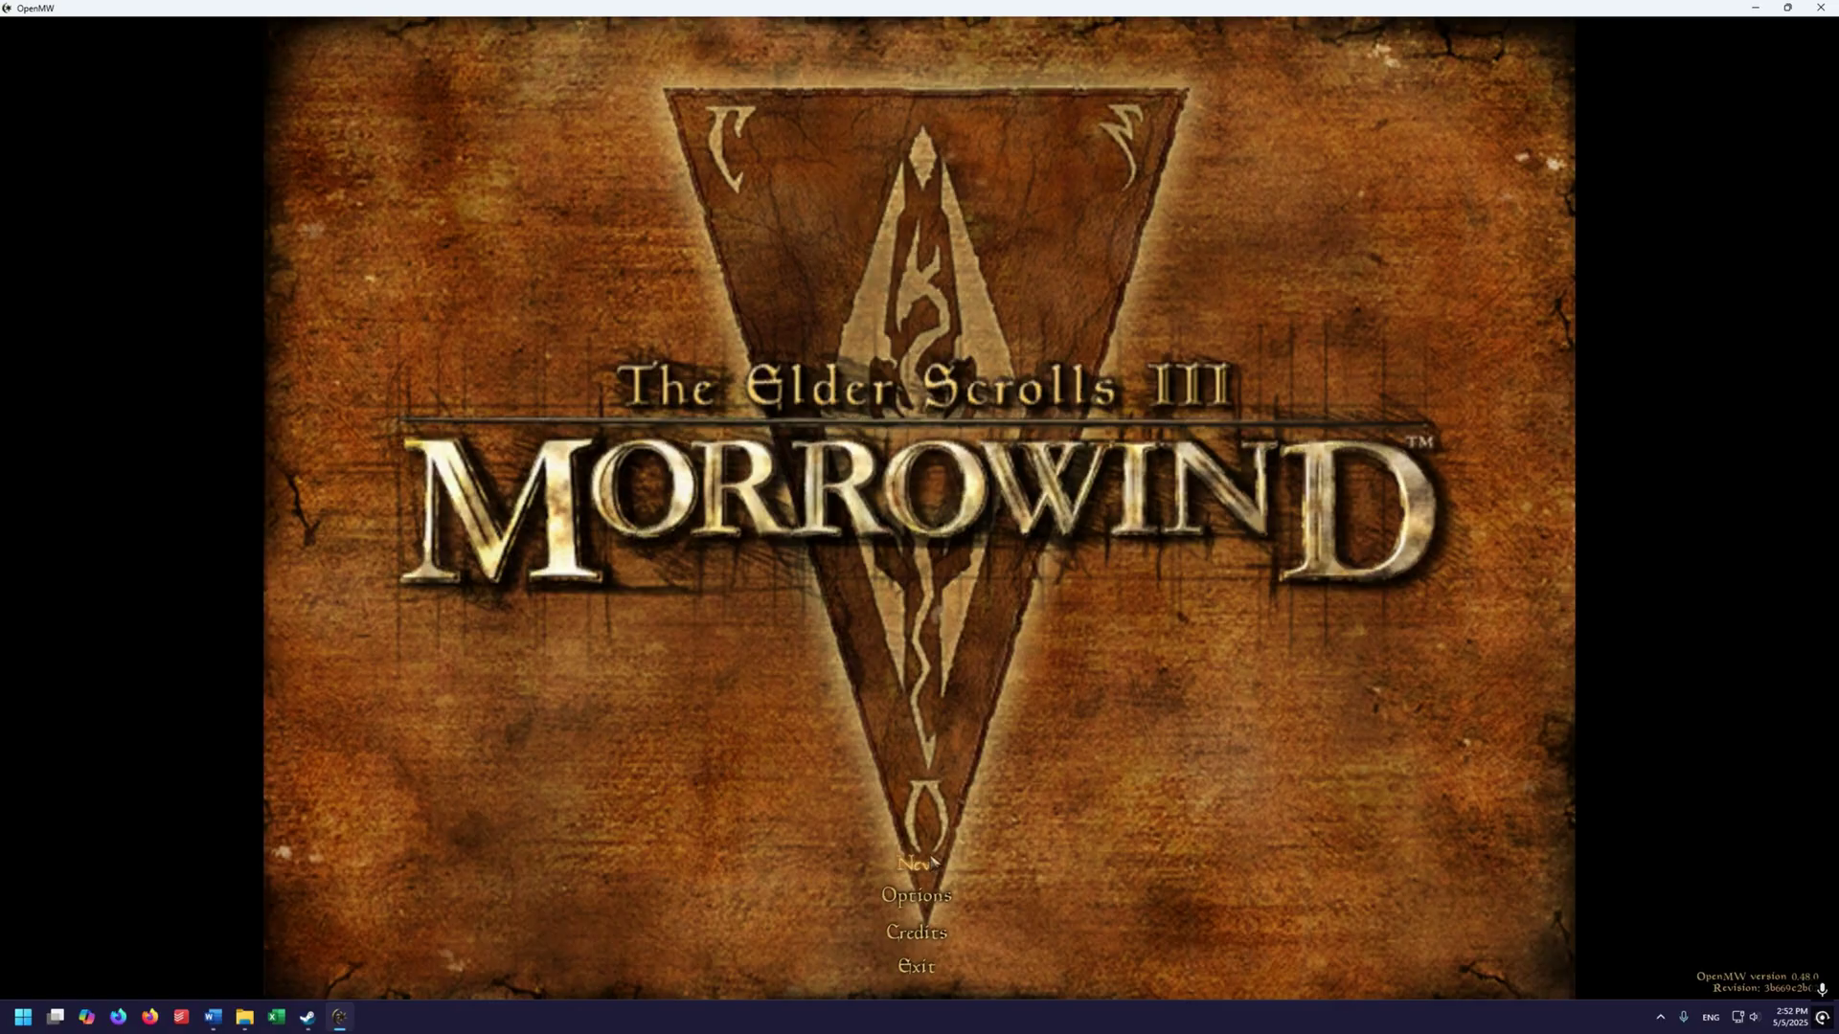
{"action": "left_click", "coordinate": [919, 863]}
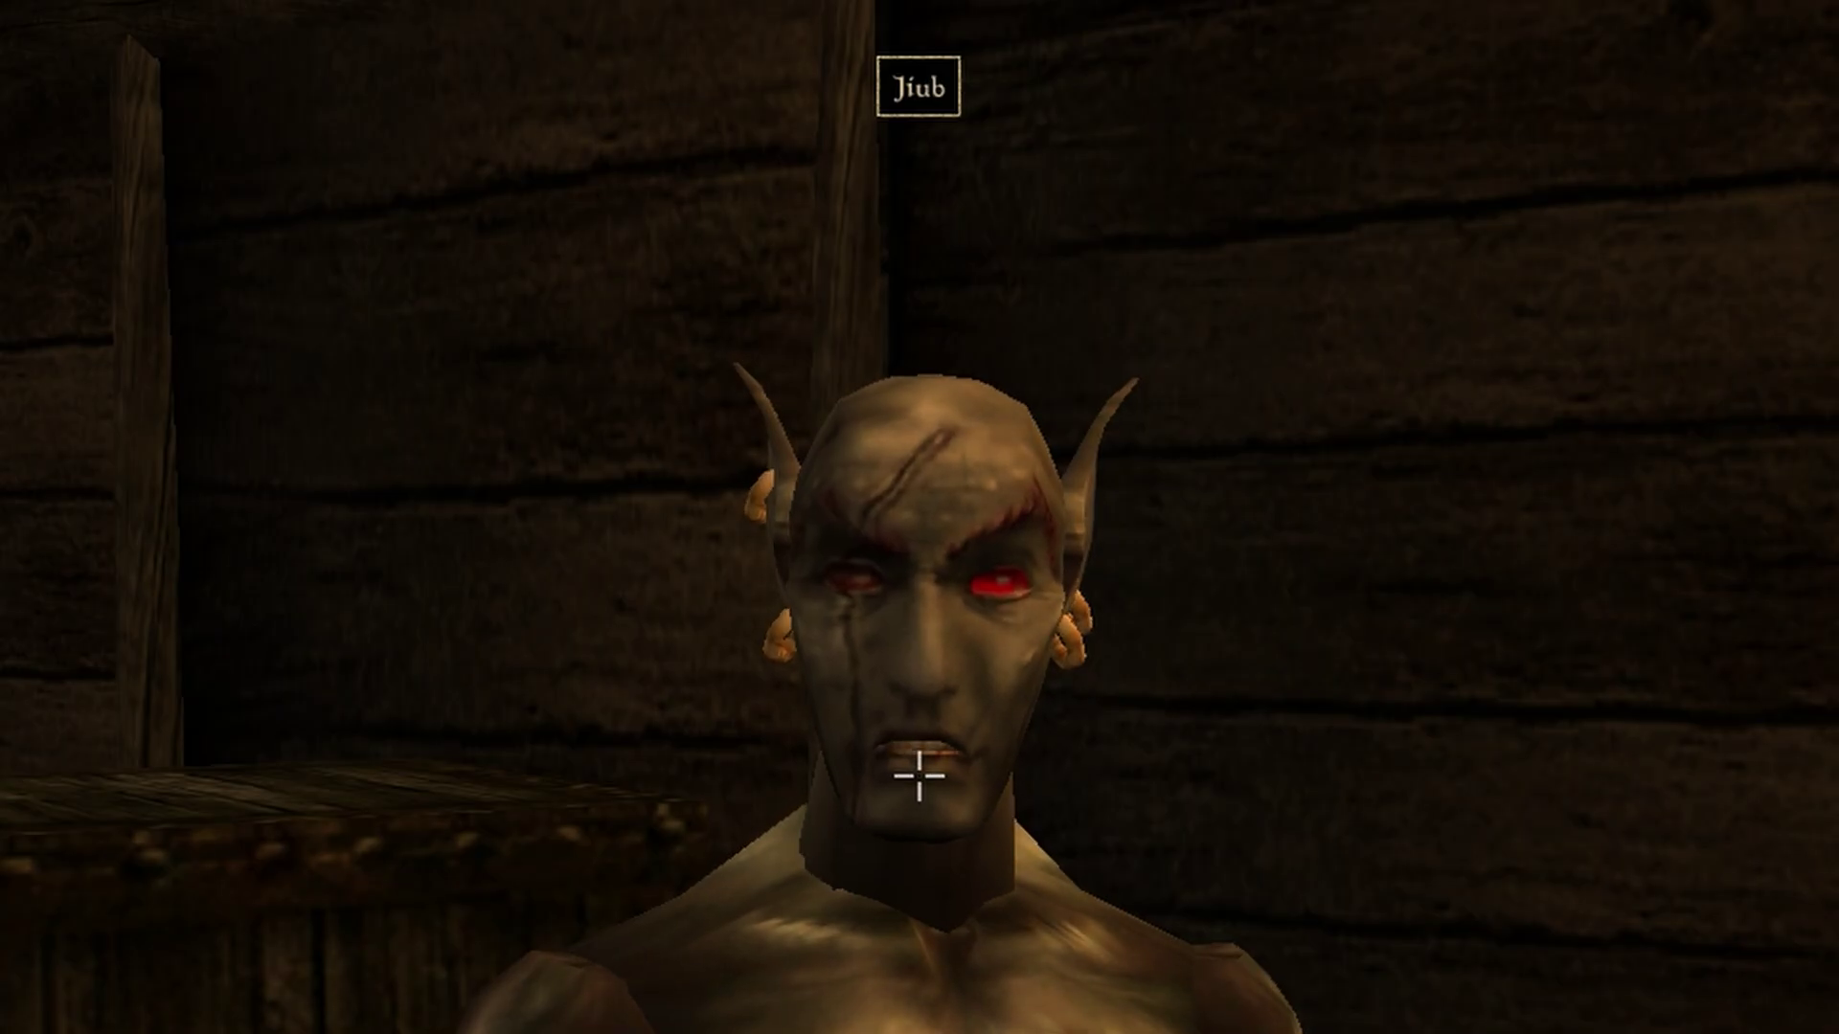
{"action": "key", "text": "grave"}
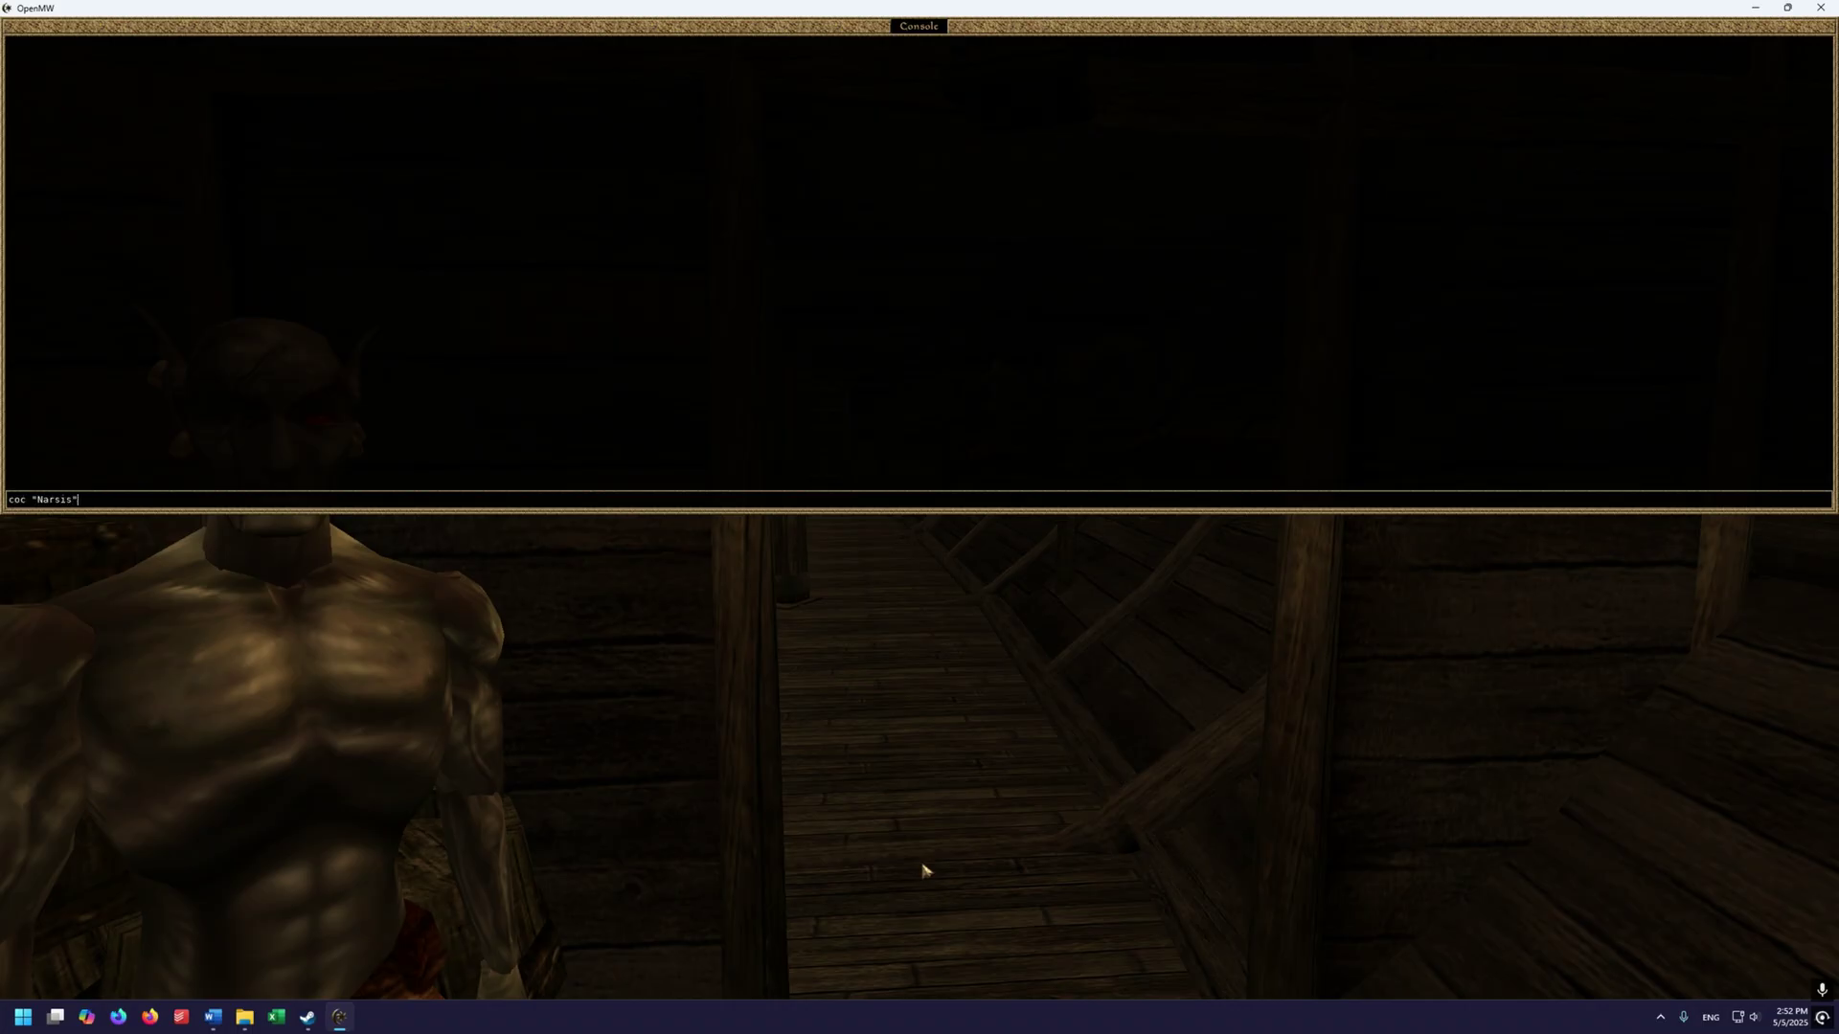
{"action": "key", "text": "Return"}
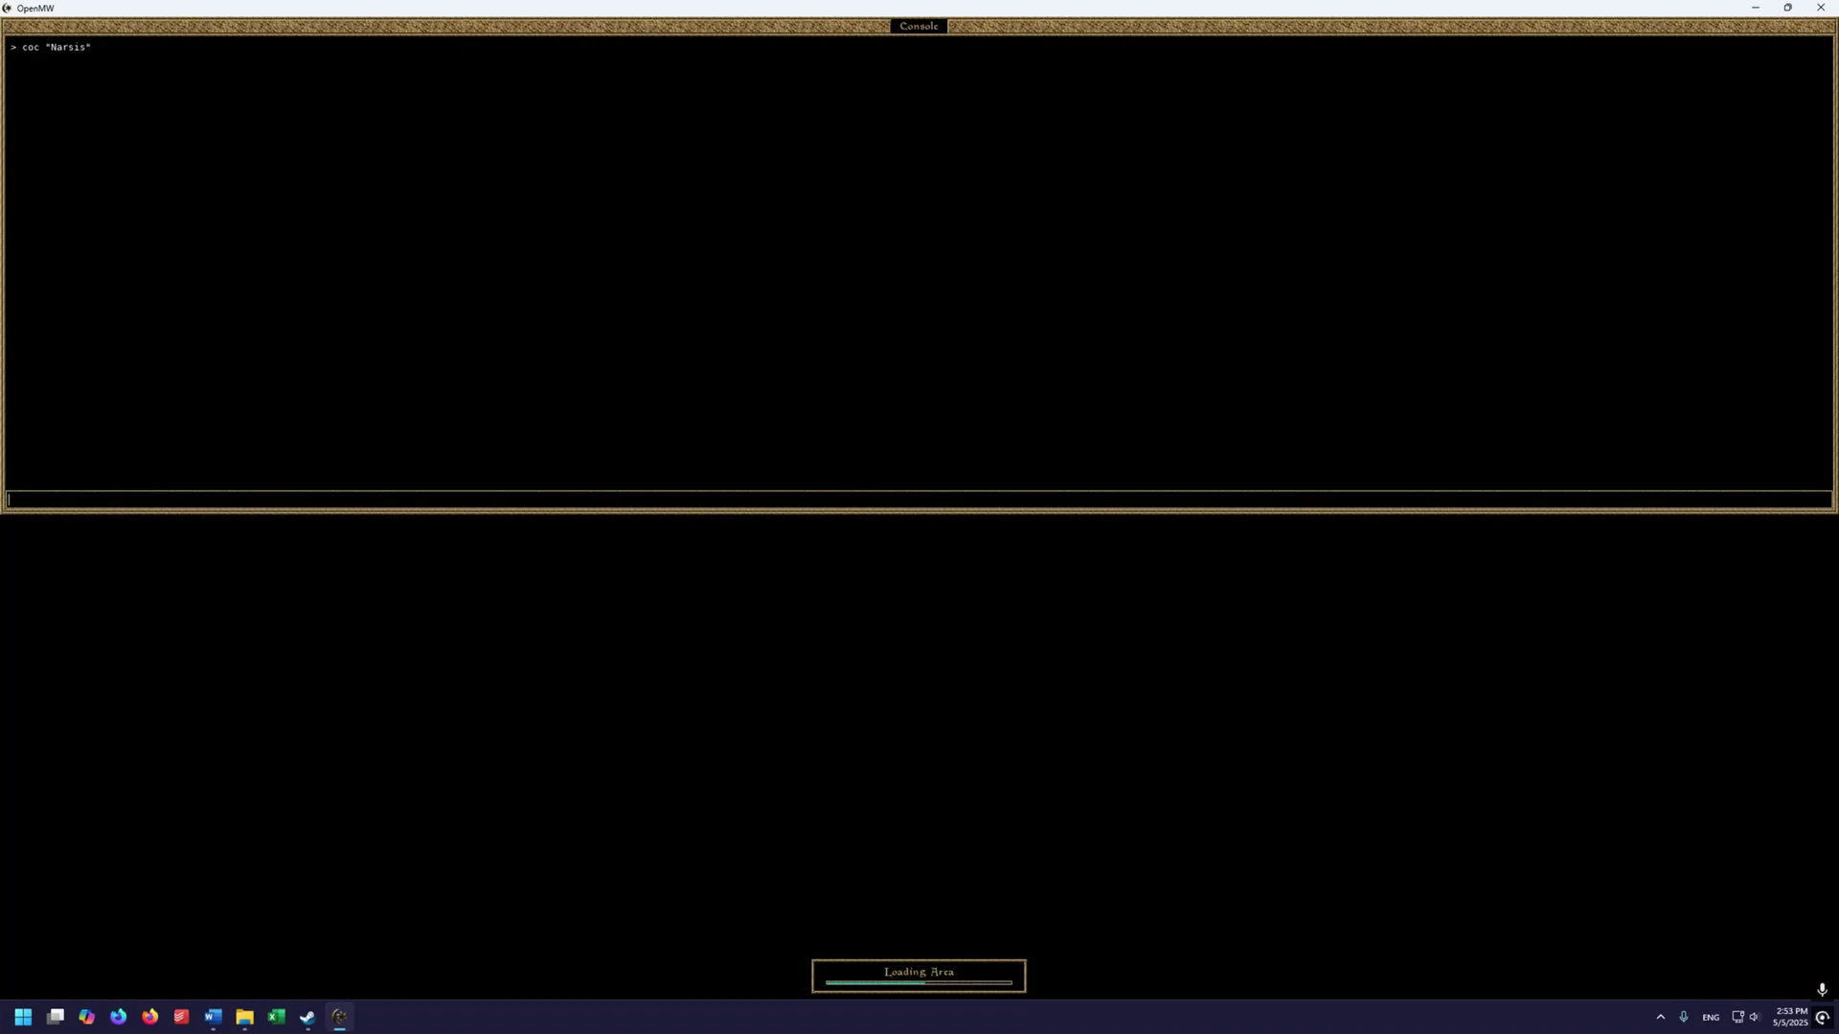